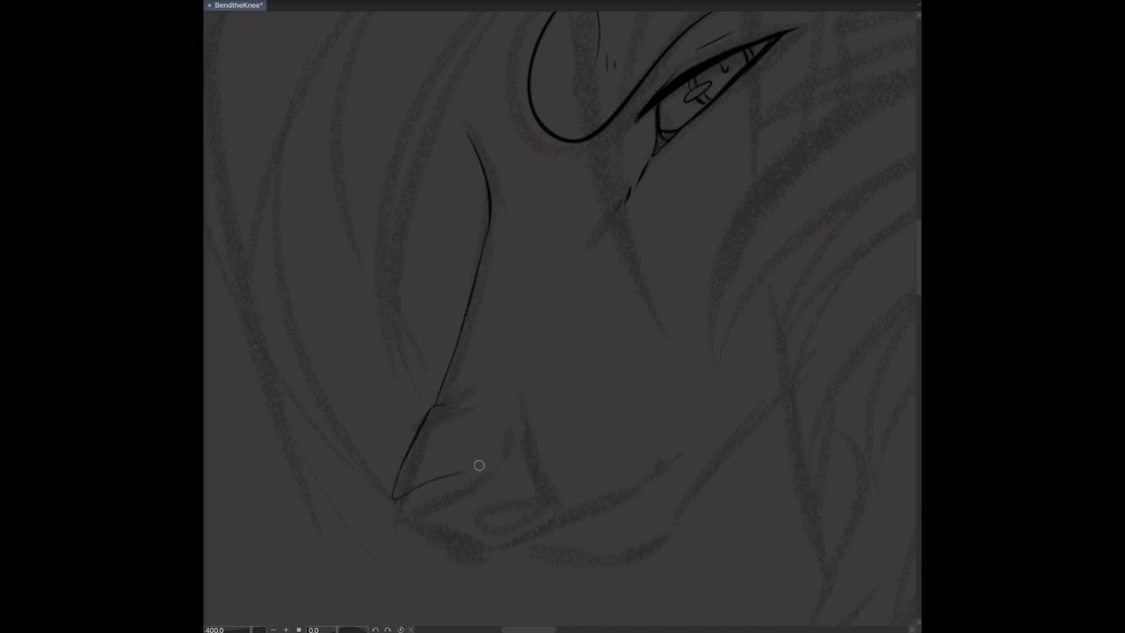
Step: Ink the muzzle's nose, nostril, mouth line and lower jaw over the rough sketch
mouse_move(524, 396)
mouse_down()
mouse_move(522, 512)
mouse_move(510, 506)
mouse_move(547, 469)
mouse_move(407, 509)
mouse_up()
mouse_move(360, 259)
mouse_down()
mouse_move(461, 327)
mouse_move(661, 314)
mouse_up()
drag(597, 330, 660, 313)
mouse_move(494, 358)
mouse_down()
mouse_move(554, 386)
mouse_move(668, 347)
mouse_up()
key(Delete)
scroll(524, 188, down, 2)
drag(473, 341, 548, 243)
key(ctrl+t)
click(549, 381)
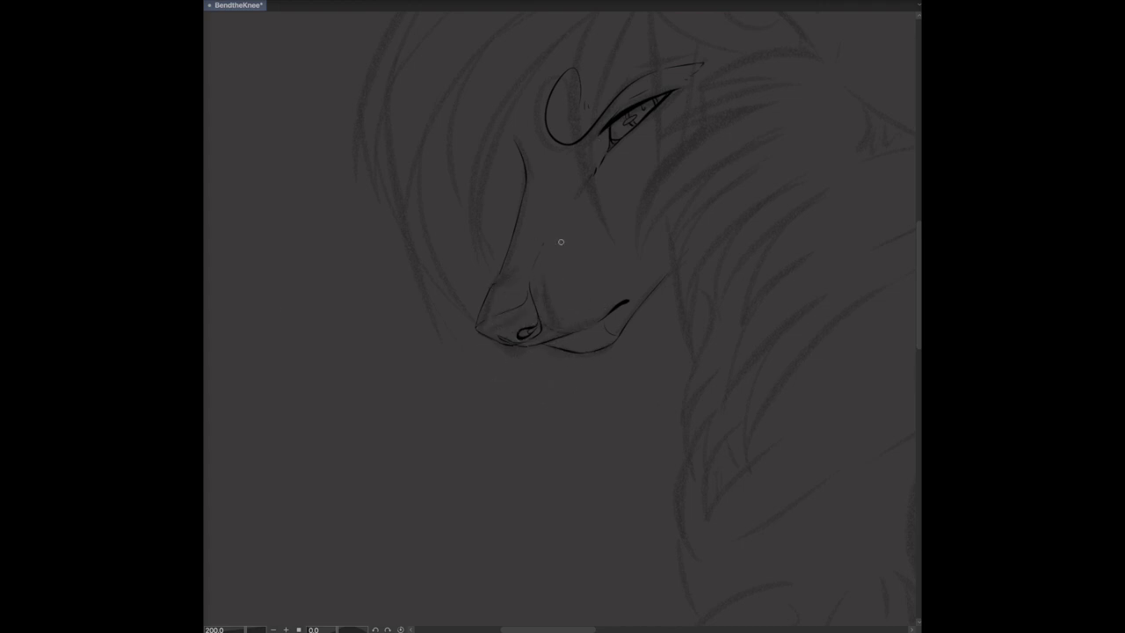
Step: Rework the nose tip and nostril linework, erasing stray parts of the lines
scroll(477, 314, up, 2)
mouse_move(479, 232)
mouse_down()
mouse_move(410, 288)
mouse_move(457, 325)
mouse_move(413, 287)
mouse_move(355, 379)
mouse_up()
mouse_move(415, 337)
mouse_down()
mouse_move(309, 390)
mouse_move(387, 366)
mouse_up()
key(e)
mouse_move(395, 413)
mouse_down()
mouse_move(426, 402)
mouse_move(413, 395)
mouse_up()
key(e)
scroll(629, 249, down, 2)
Step: Ink the near ear's outline with its feathered inner fur, rear tuft and round earring
drag(615, 239, 532, 84)
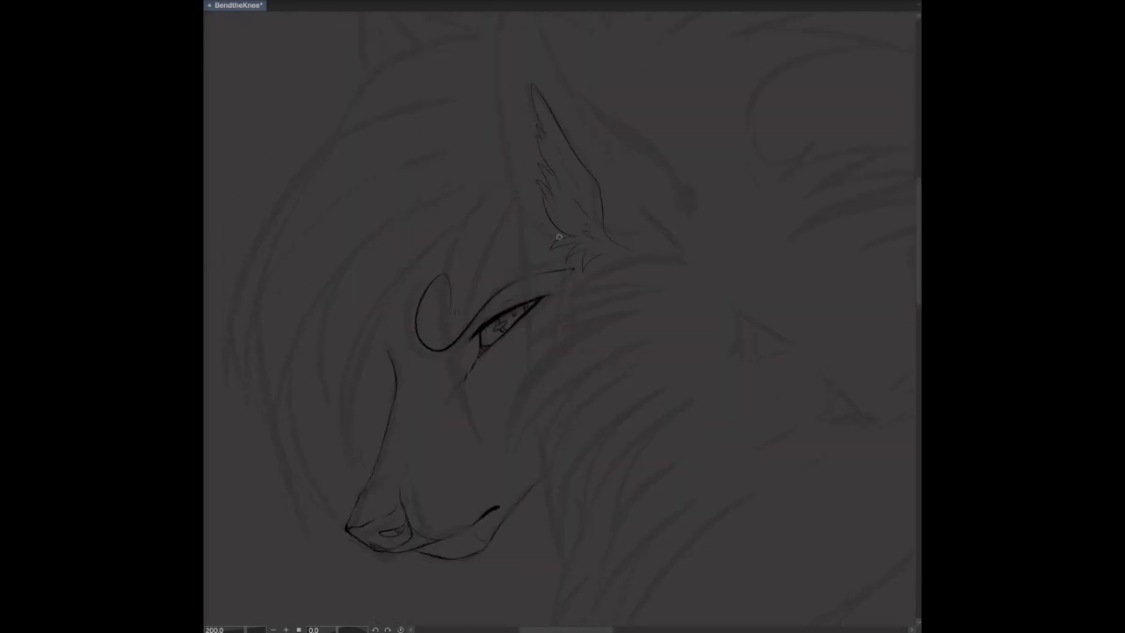
scroll(532, 132, up, 3)
mouse_move(520, 56)
mouse_down()
mouse_move(553, 153)
mouse_move(685, 301)
mouse_up()
mouse_move(615, 314)
mouse_down()
mouse_move(658, 77)
mouse_move(678, 197)
mouse_move(722, 164)
mouse_up()
Step: Ink the fringe strands across the forehead and eye, and fill the narrow gap beside the brow with black
mouse_move(570, 165)
mouse_down()
mouse_move(493, 249)
mouse_move(457, 402)
mouse_up()
drag(522, 232, 524, 272)
mouse_move(552, 346)
mouse_down()
mouse_move(574, 402)
mouse_move(550, 232)
mouse_up()
drag(550, 164, 539, 262)
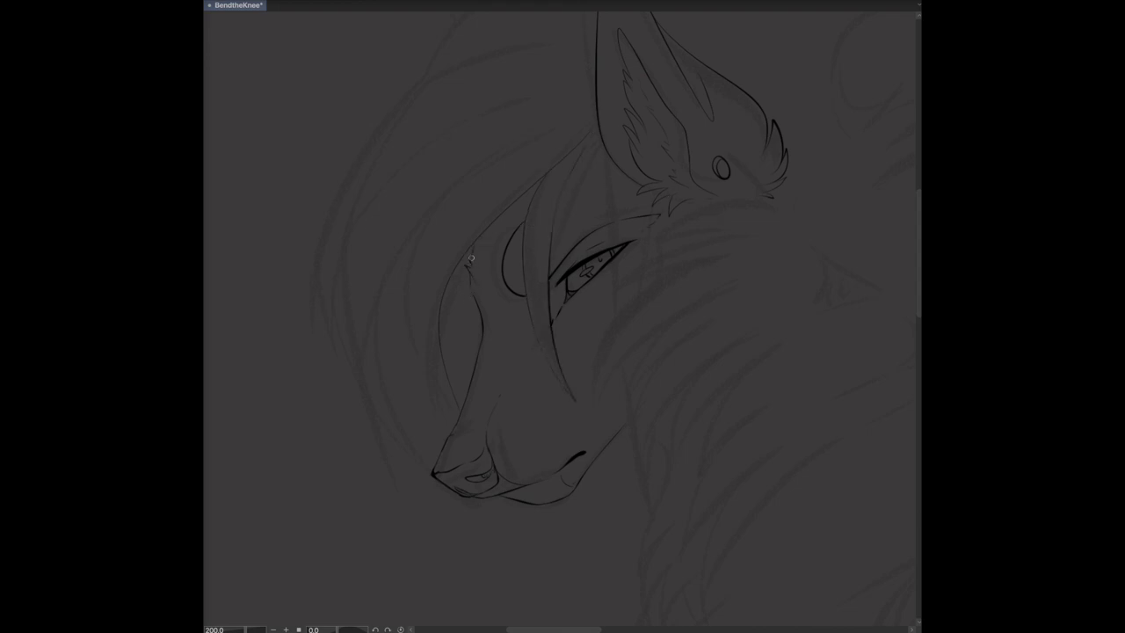
drag(467, 345, 465, 255)
key(alt+BackSpace)
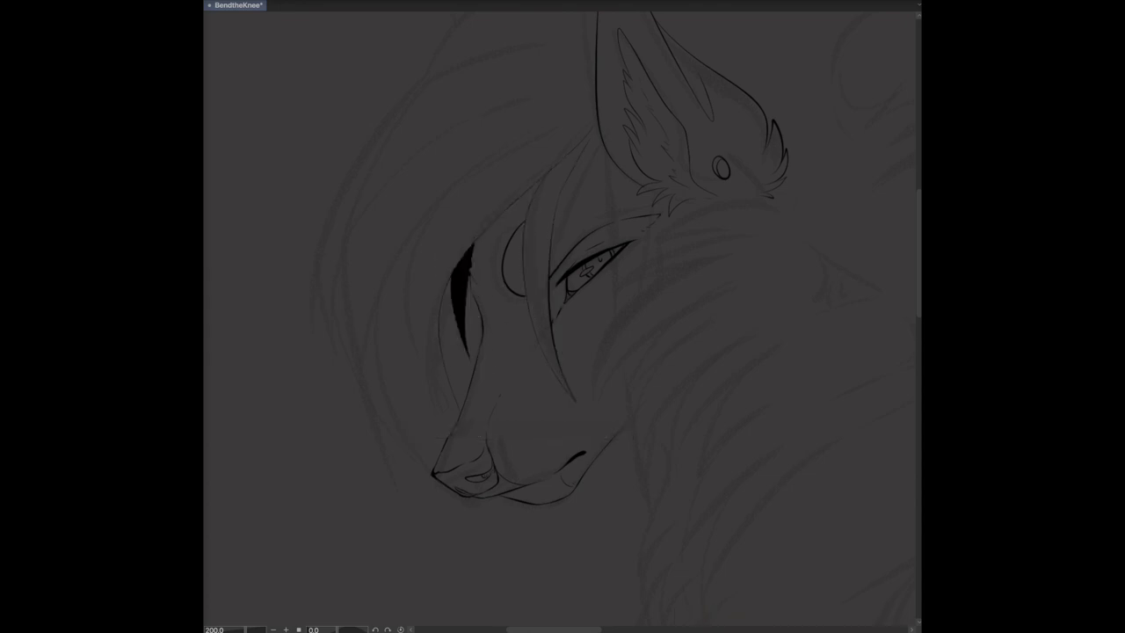
Step: Ink the long hair strands sweeping forward from the ear past the face, and the pointed tuft under the chin
drag(424, 214, 432, 435)
drag(493, 507, 527, 569)
drag(392, 372, 373, 422)
drag(457, 123, 351, 417)
mouse_move(334, 297)
mouse_down()
mouse_move(451, 55)
mouse_move(552, 13)
mouse_up()
mouse_move(633, 406)
mouse_down()
mouse_move(634, 225)
mouse_move(596, 281)
mouse_move(565, 381)
mouse_up()
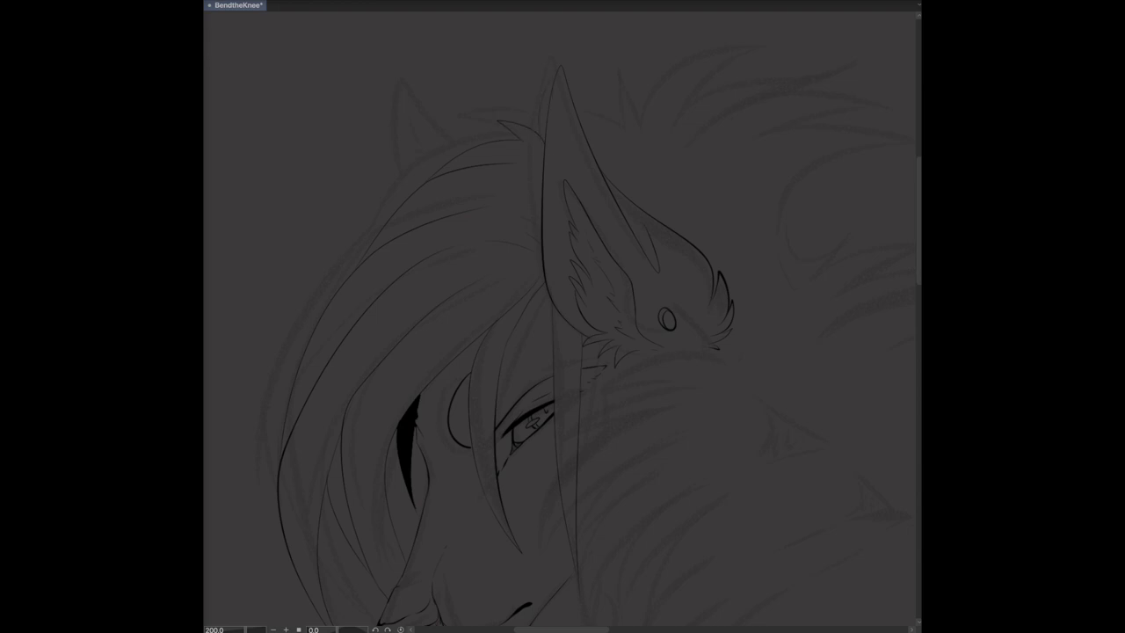
drag(418, 181, 393, 170)
Step: Ink the layered fur tufts on the cheek and neck, and outline two pointed markings on the neck
drag(693, 363, 628, 139)
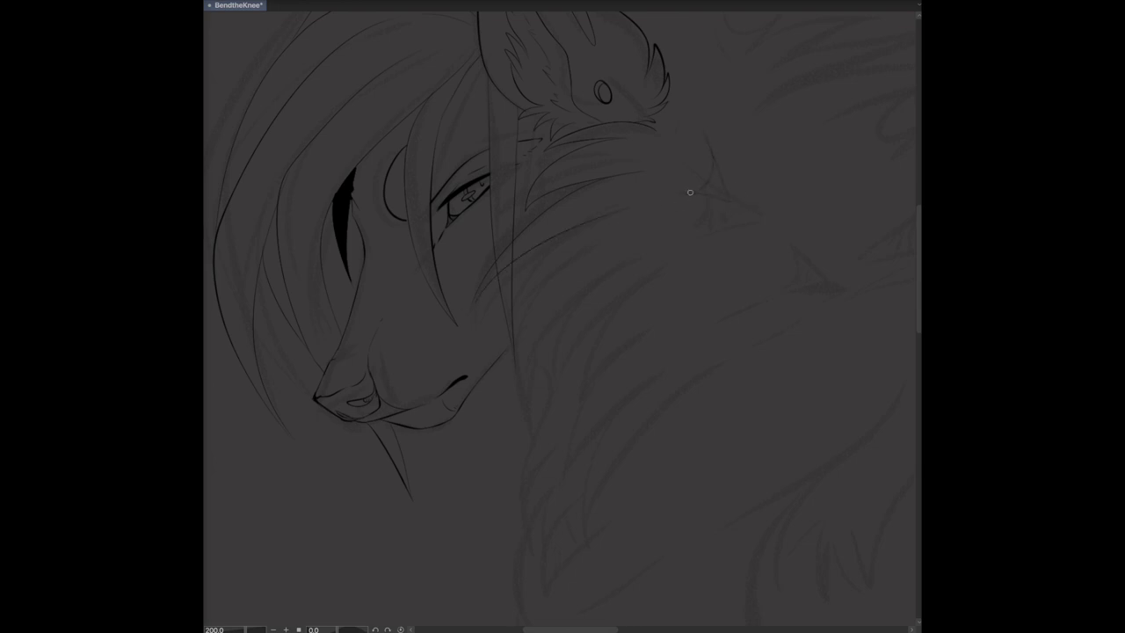
mouse_move(532, 307)
mouse_down()
mouse_move(522, 387)
mouse_move(549, 385)
mouse_up()
drag(587, 385, 583, 411)
drag(785, 263, 734, 266)
mouse_move(597, 382)
mouse_down()
mouse_move(587, 284)
mouse_move(583, 431)
mouse_up()
drag(594, 433, 683, 294)
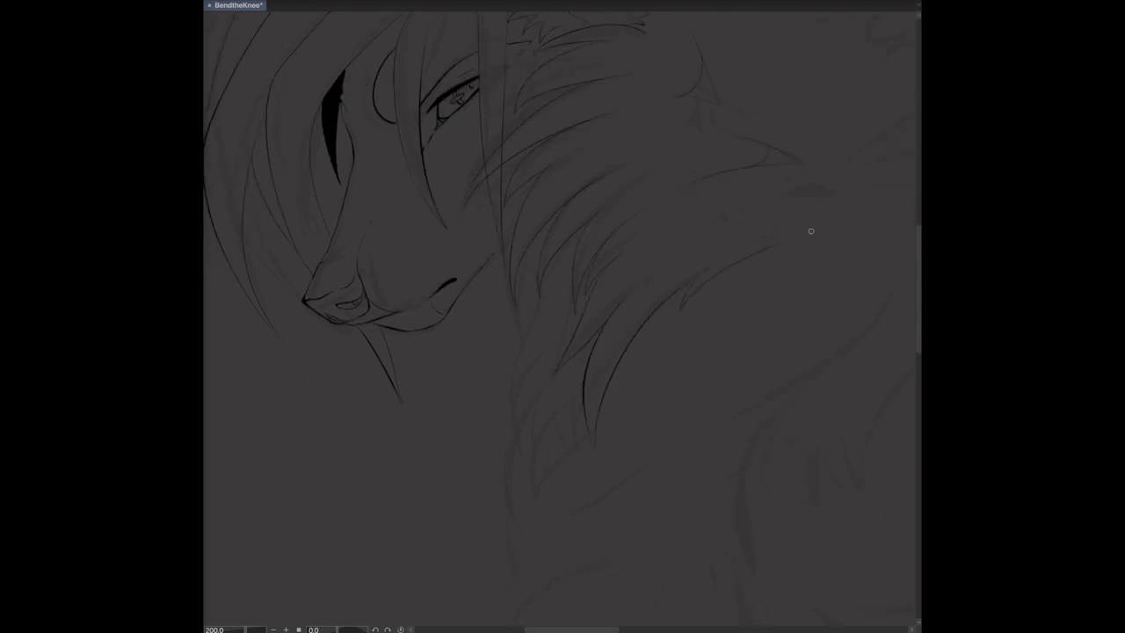
drag(769, 252, 747, 432)
drag(473, 342, 571, 278)
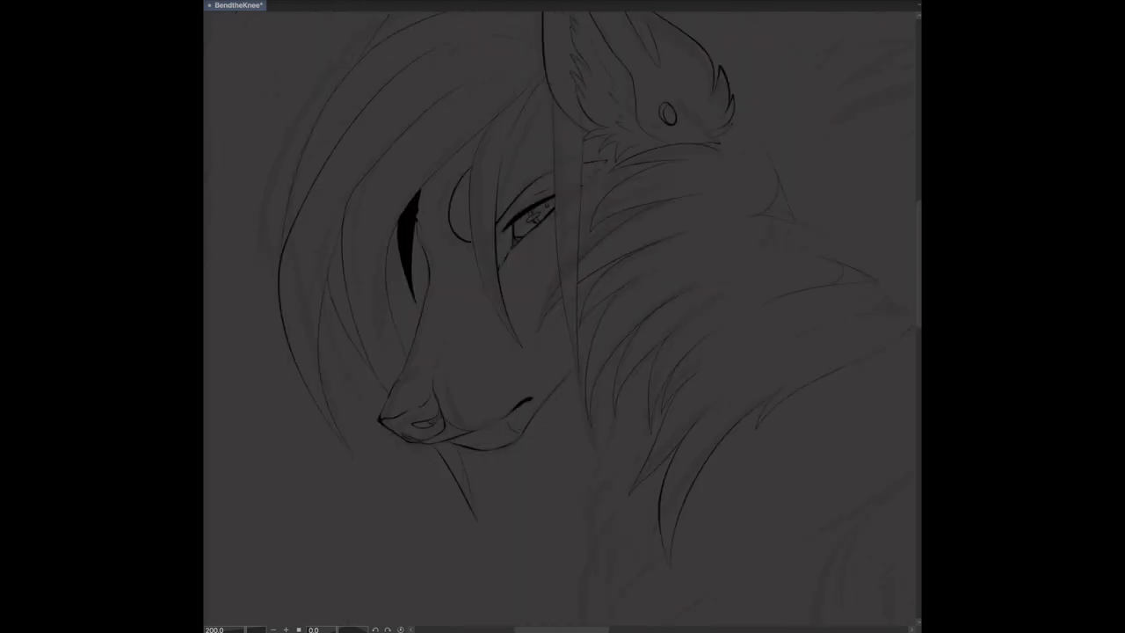
Step: Fill the two triangular neck markings with black and ink the far ear above the hair
drag(539, 324, 354, 376)
drag(615, 215, 587, 275)
drag(693, 318, 641, 339)
Step: Ink the swept fur tufts and curled locks of the mane behind the near ear
mouse_move(442, 12)
mouse_down()
mouse_move(553, 133)
mouse_move(736, 30)
mouse_up()
drag(824, 58, 647, 123)
drag(865, 118, 677, 184)
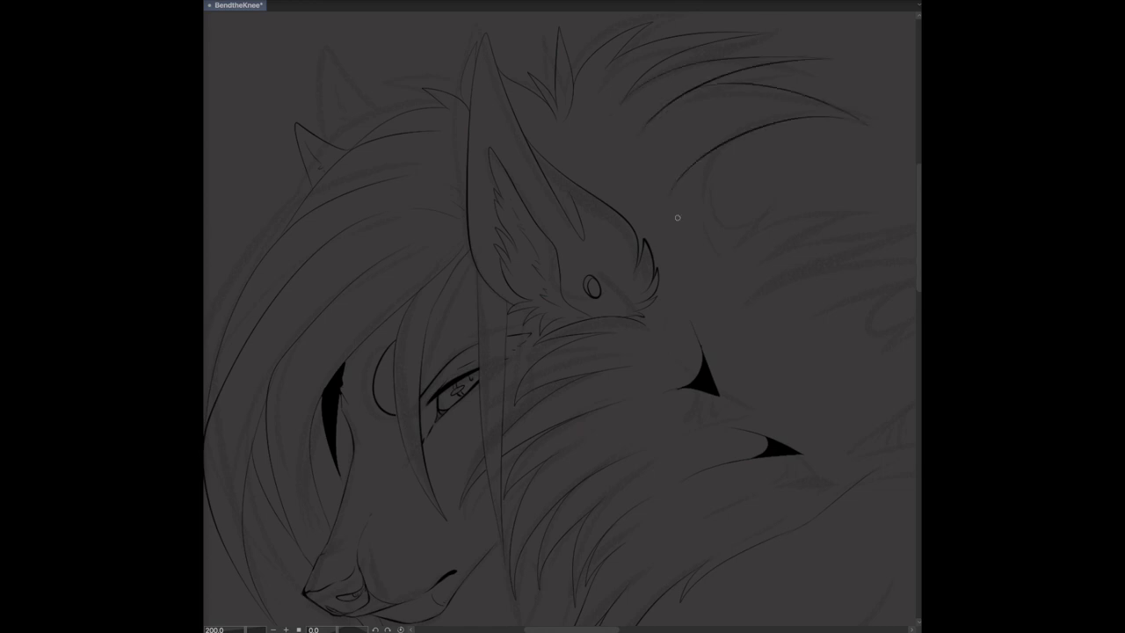
drag(761, 230, 879, 214)
drag(739, 261, 653, 163)
mouse_move(731, 172)
mouse_down()
mouse_move(873, 160)
mouse_move(761, 204)
mouse_up()
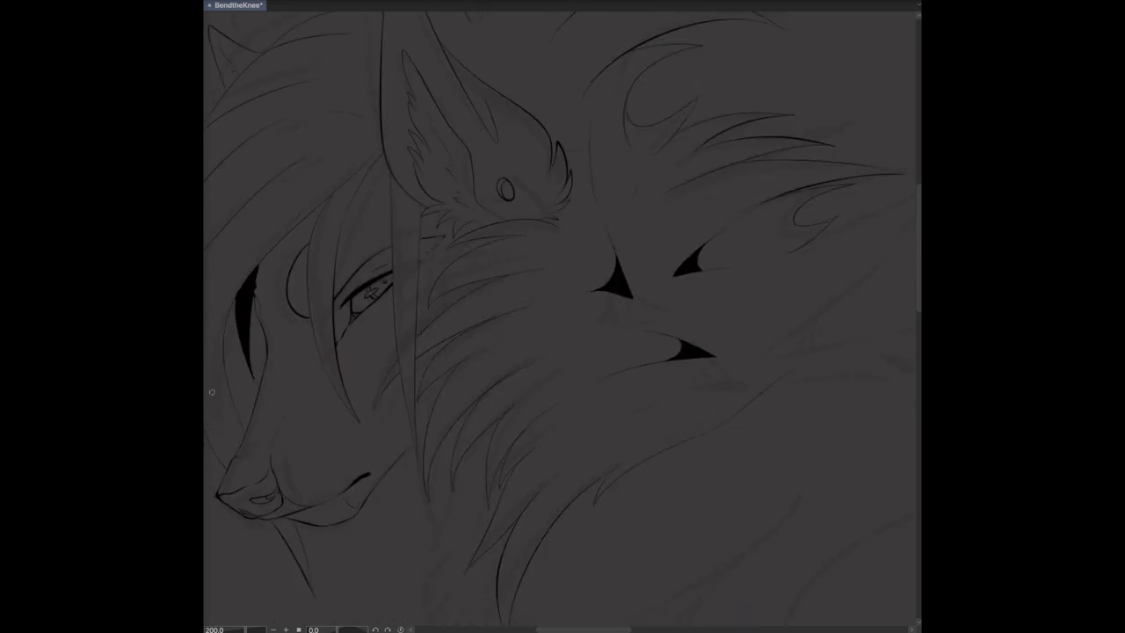
Step: Ink the long mane strands trailing along the back and draw the pointed marking beneath them, filled with black
scroll(615, 290, up, 5)
mouse_move(580, 220)
mouse_down()
mouse_move(813, 203)
mouse_move(562, 230)
mouse_up()
drag(804, 219, 571, 259)
drag(717, 255, 606, 250)
drag(698, 258, 497, 330)
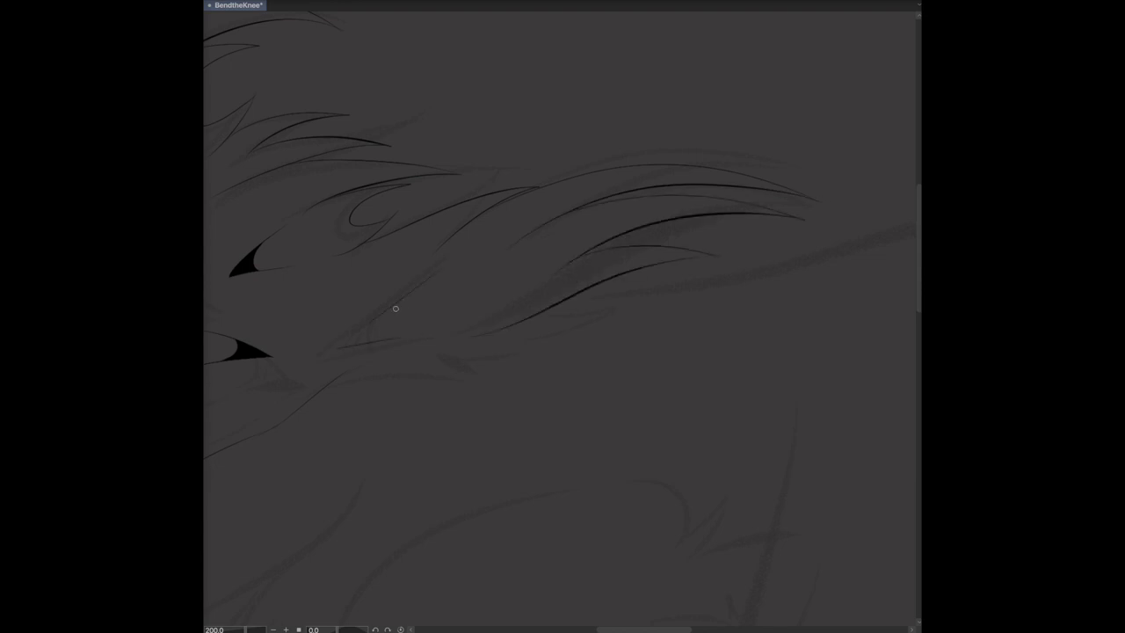
drag(323, 349, 391, 304)
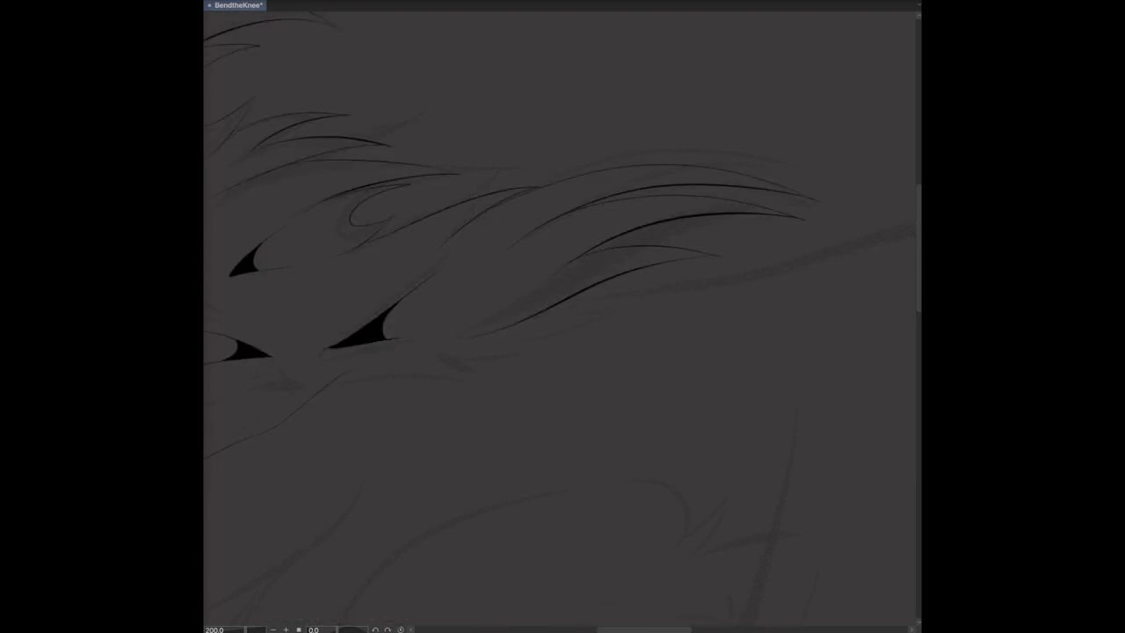
Step: Ink the lower edge of the mane over the shoulder with its small tufts
drag(264, 502, 362, 381)
drag(414, 276, 560, 262)
drag(659, 250, 573, 235)
Step: Ink the throat and chest fur, then fill the curved chest marking with black and clear the selection
scroll(554, 334, left, 10)
scroll(529, 417, down, 1)
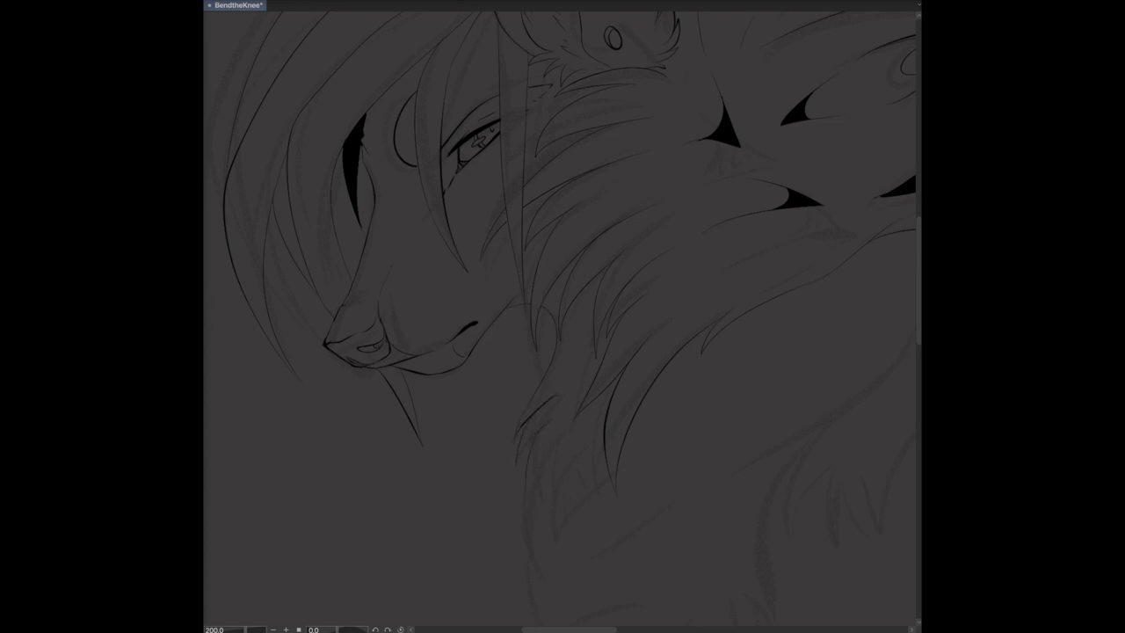
scroll(493, 444, down, 2)
scroll(493, 444, right, 1)
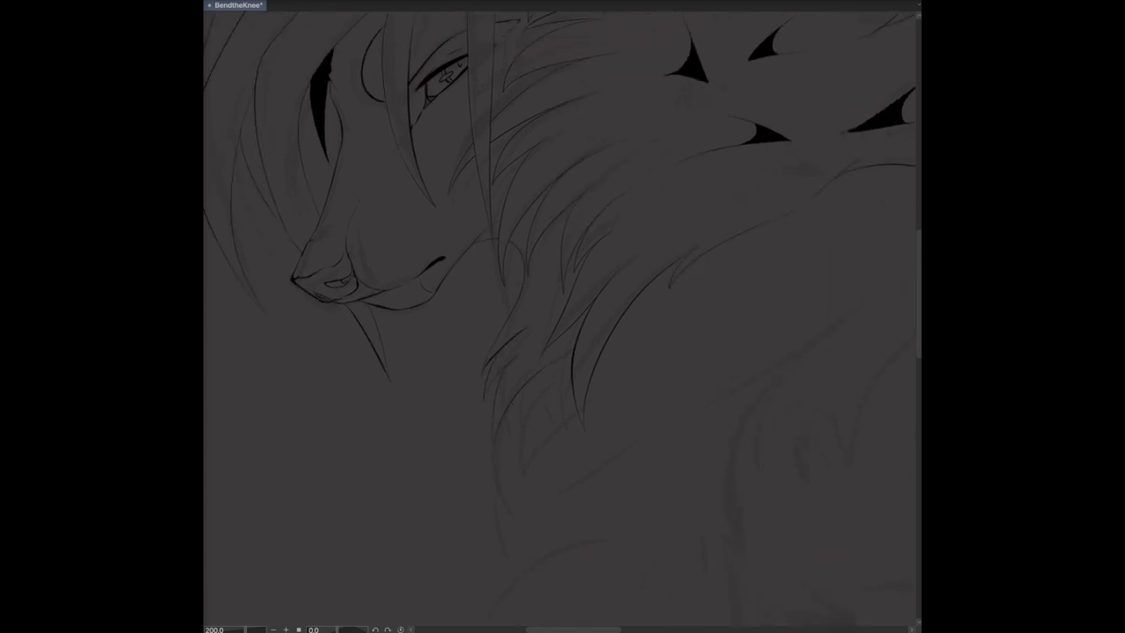
scroll(563, 316, down, 3)
scroll(563, 316, right, 2)
drag(475, 280, 473, 283)
key(alt+BackSpace)
key(ctrl+d)
Step: Ink the front and back edges of the extended foreleg from the chest down toward the wrist
scroll(610, 284, down, 4)
scroll(610, 284, left, 3)
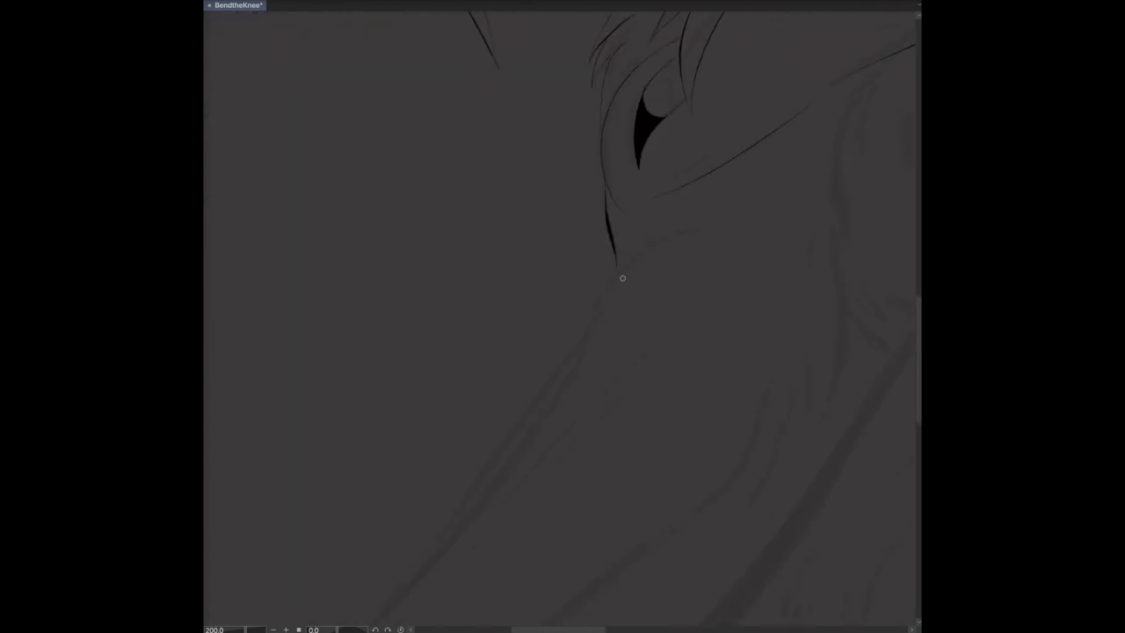
scroll(652, 357, right, 3)
mouse_move(665, 380)
mouse_down()
mouse_move(615, 543)
mouse_move(587, 547)
mouse_up()
drag(688, 249, 655, 378)
scroll(578, 320, down, 4)
scroll(599, 254, down, 5)
scroll(599, 254, left, 3)
scroll(559, 273, down, 4)
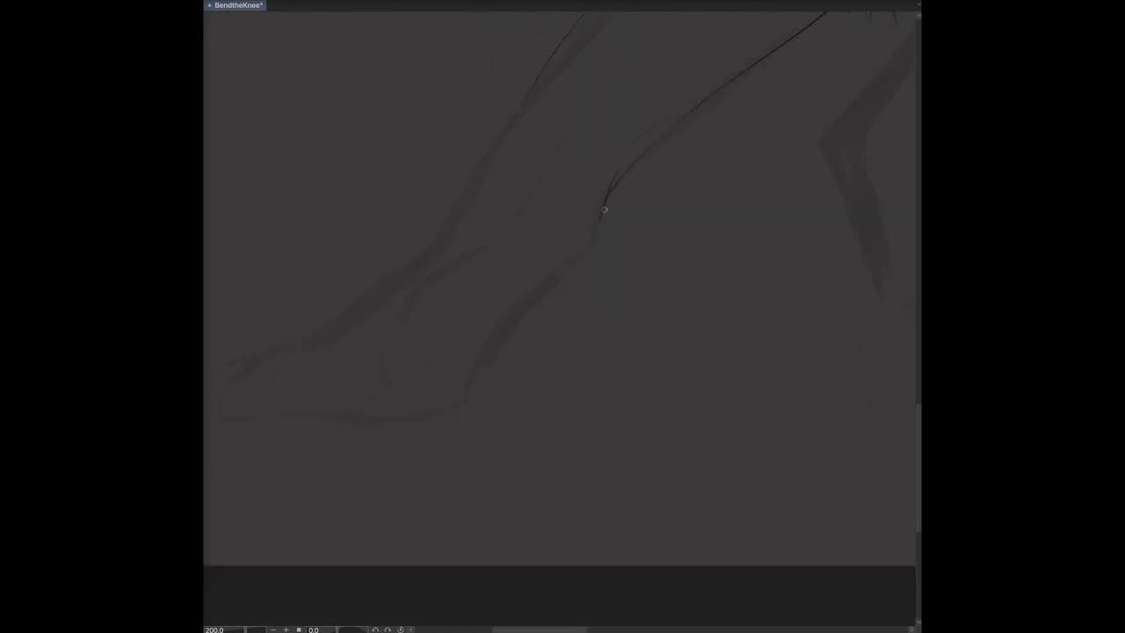
Step: Ink the extended foreleg's wrist, the rear edge down to the heel of the paw, and the inner contour
drag(598, 230, 463, 402)
scroll(520, 234, down, 2)
scroll(520, 234, left, 3)
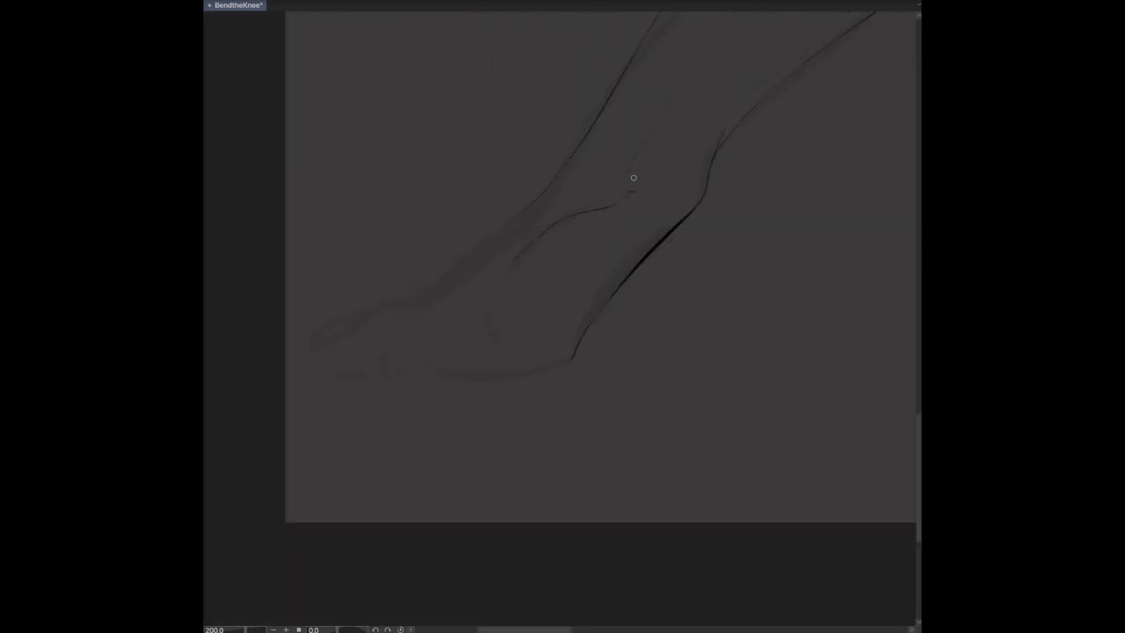
scroll(633, 177, up, 3)
scroll(543, 337, down, 3)
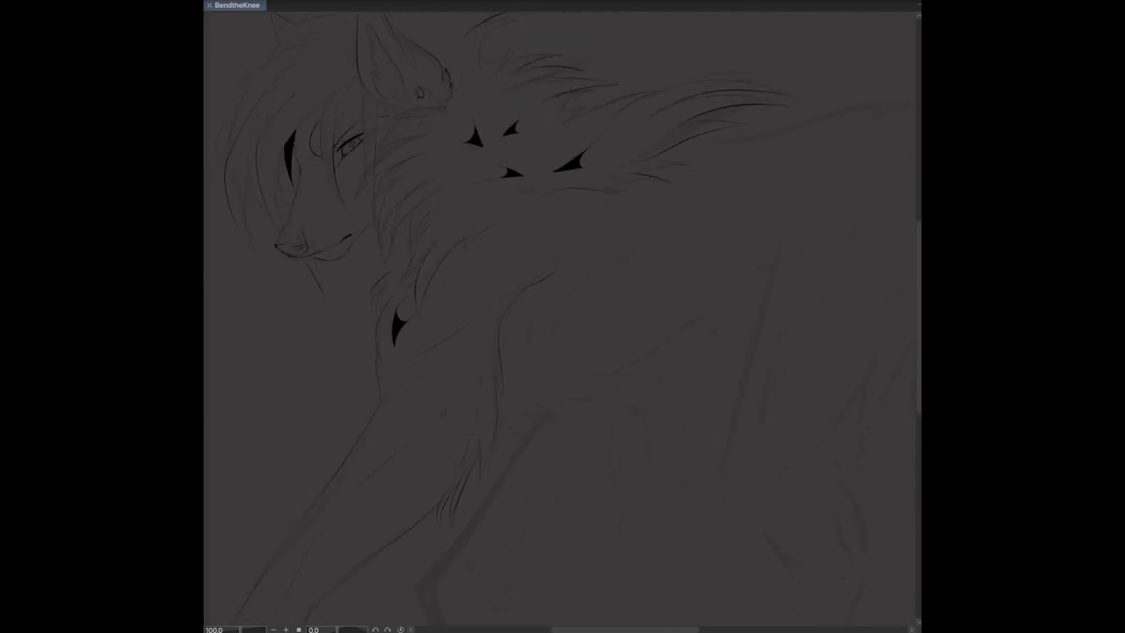
drag(617, 172, 683, 200)
key(ctrl+z)
mouse_move(615, 183)
mouse_down()
mouse_move(691, 204)
mouse_move(678, 190)
mouse_up()
key(ctrl+z)
Step: Ink the belly line and fur tufts behind the elbow, undoing the extra shoulder stroke
drag(598, 204, 351, 317)
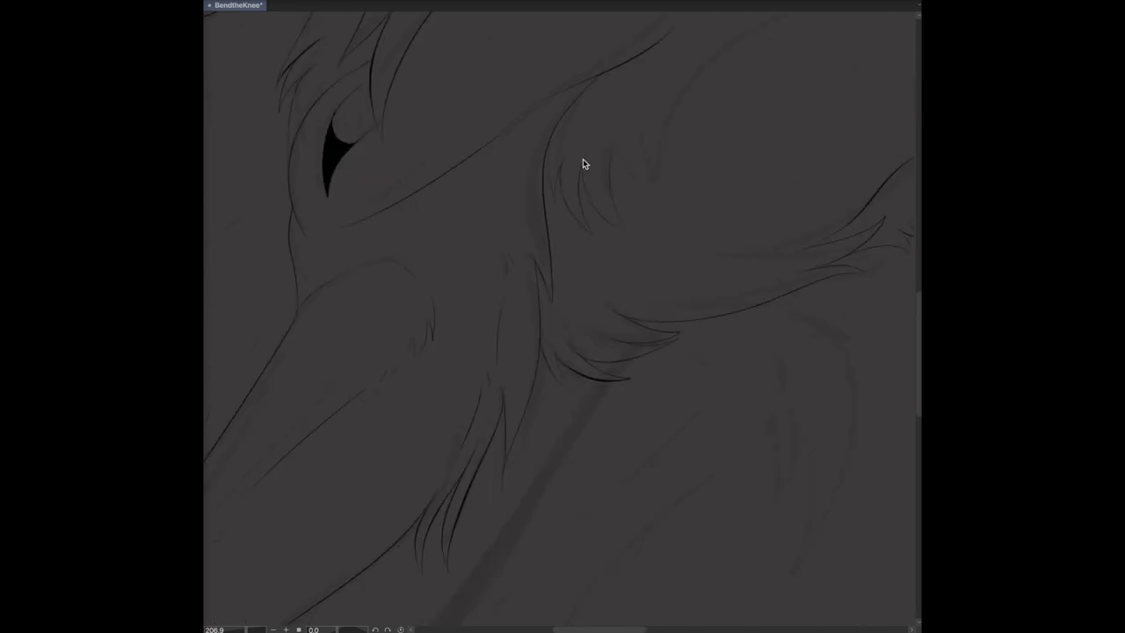
drag(646, 151, 694, 185)
key(ctrl+z)
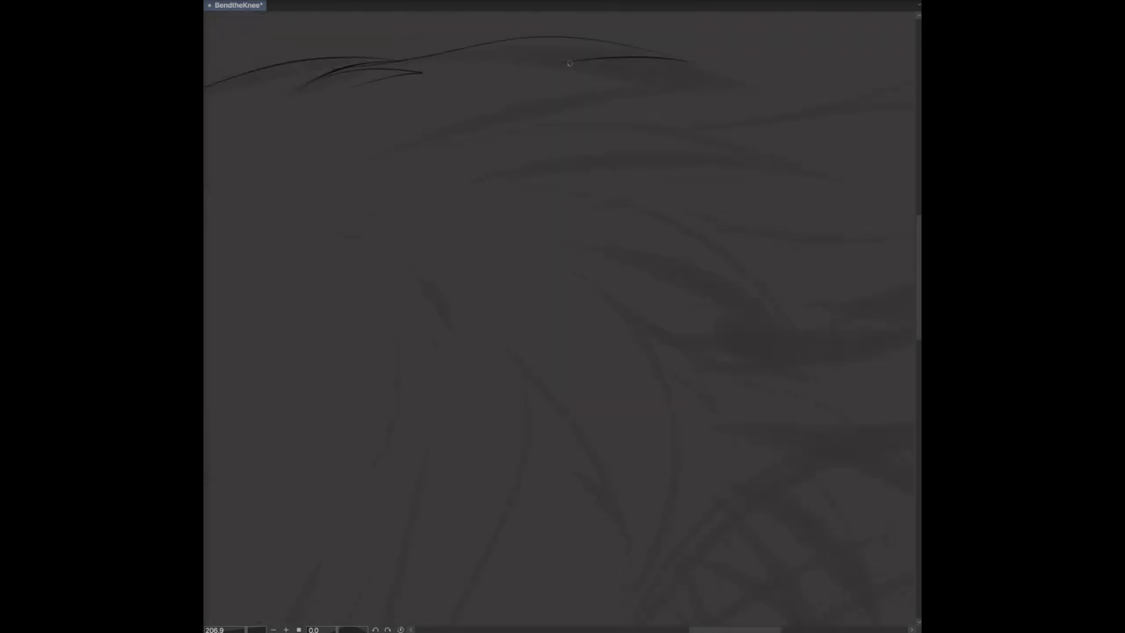
Step: Ink the overlapping pointed fur locks along the top of the rump, curving down at the back
drag(584, 81, 753, 94)
mouse_move(770, 172)
mouse_down()
mouse_move(621, 144)
mouse_move(637, 457)
mouse_up()
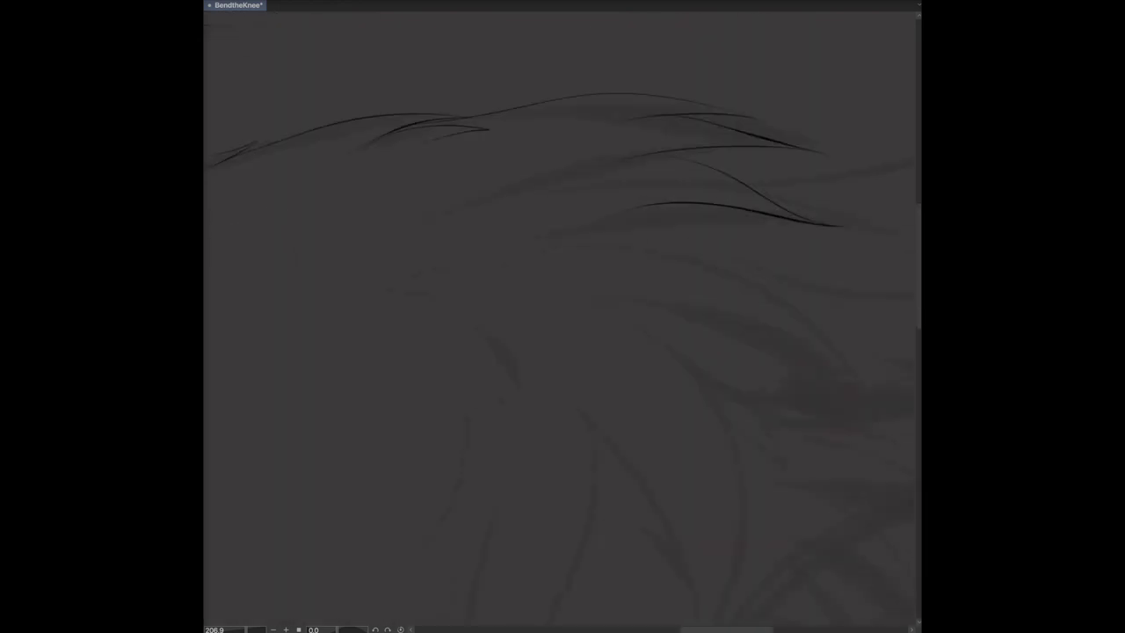
drag(572, 176, 861, 194)
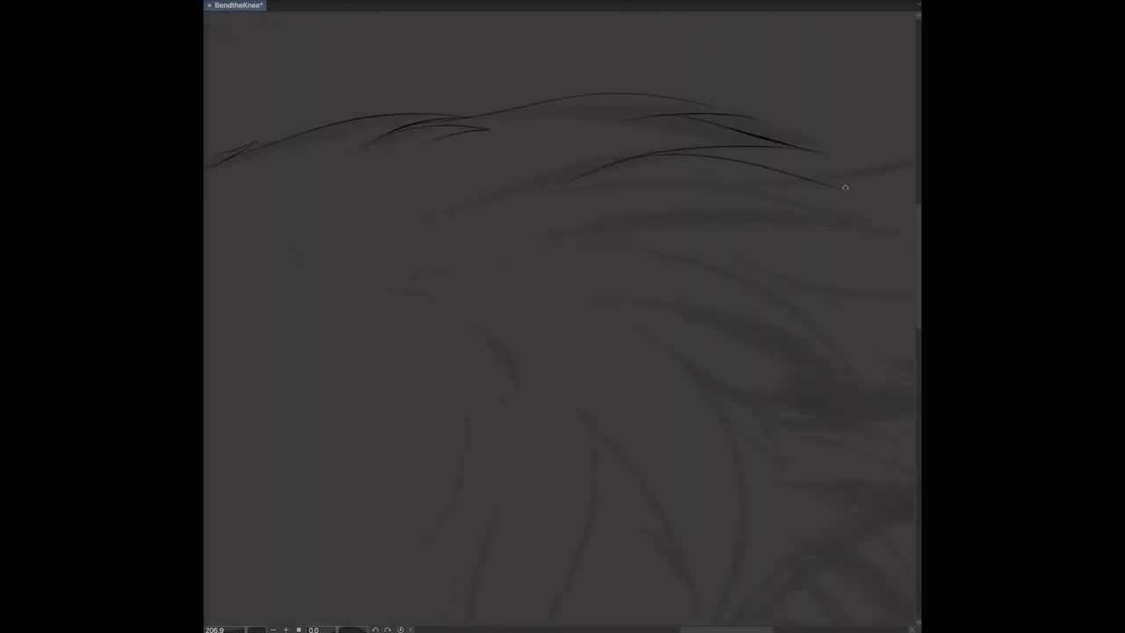
drag(878, 264, 655, 227)
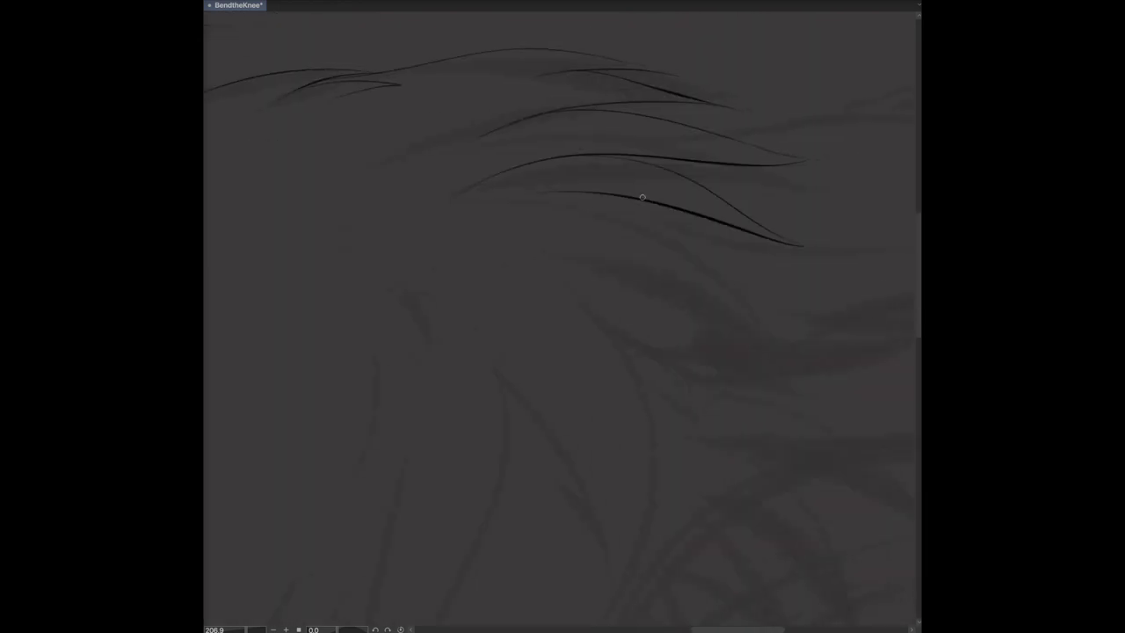
drag(681, 220, 740, 429)
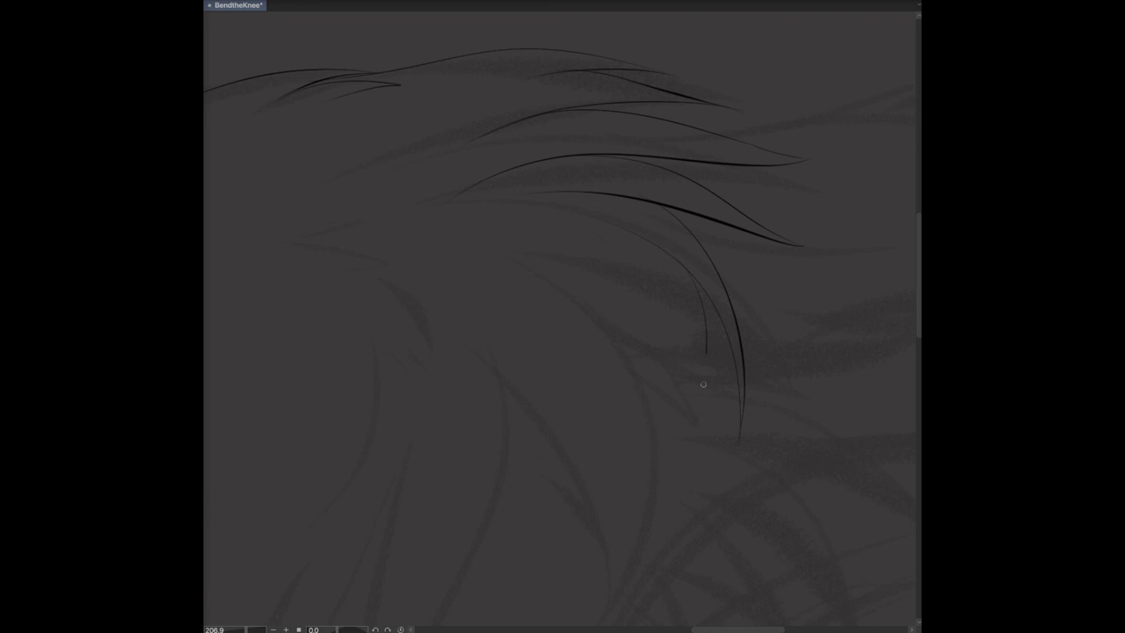
Step: Ink the long tapered fur strands hanging from the rump behind the thigh
drag(677, 260, 611, 518)
drag(606, 347, 576, 527)
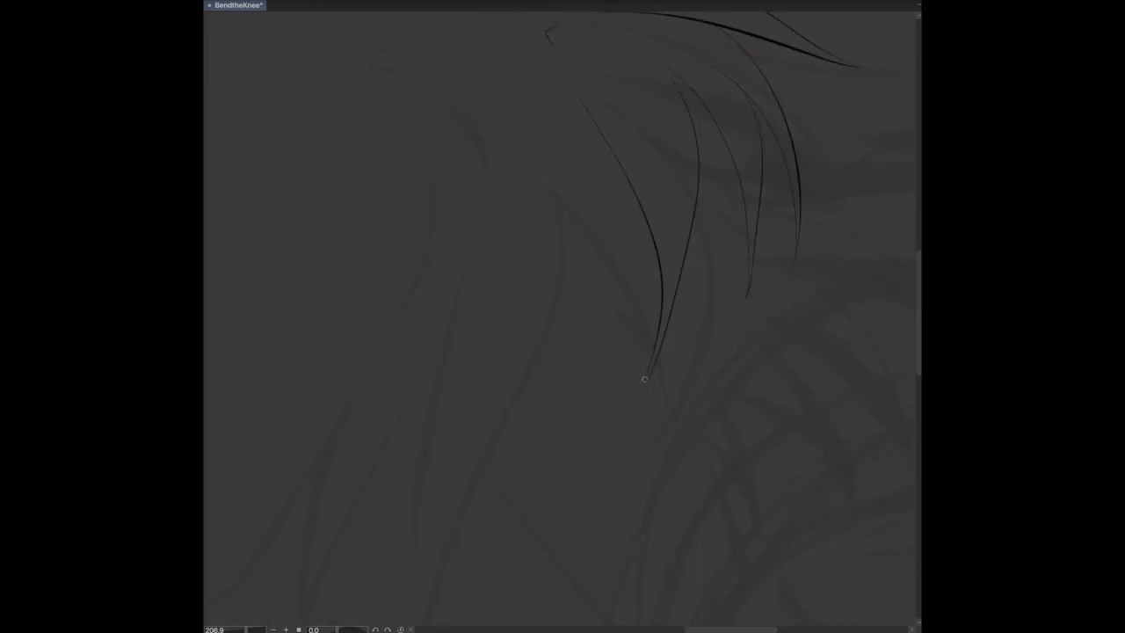
drag(616, 163, 520, 474)
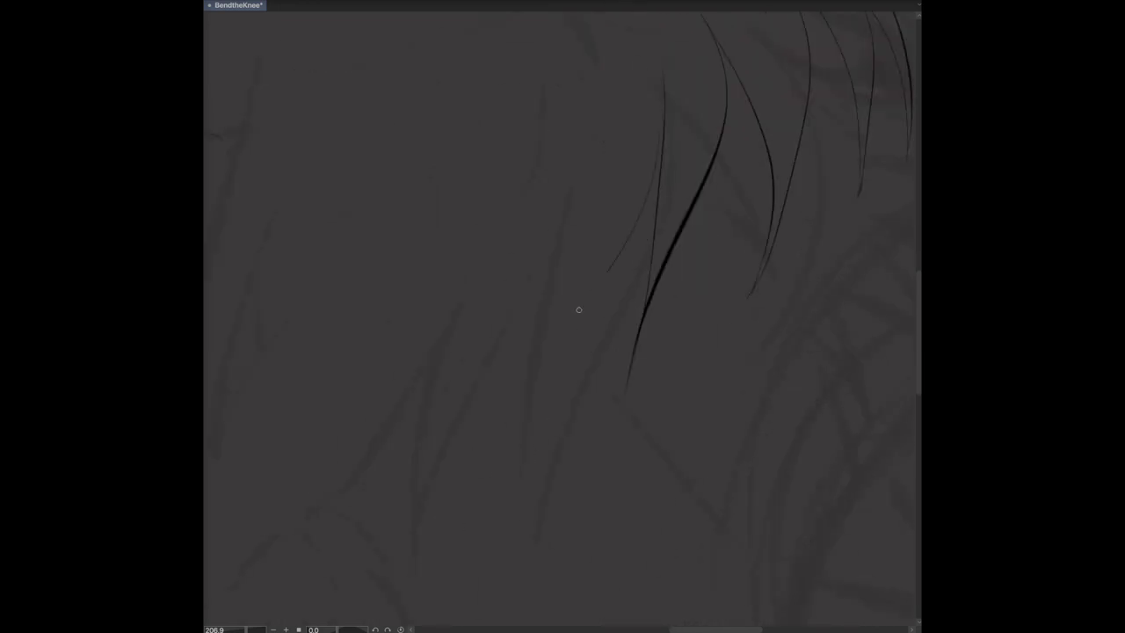
drag(655, 186, 510, 496)
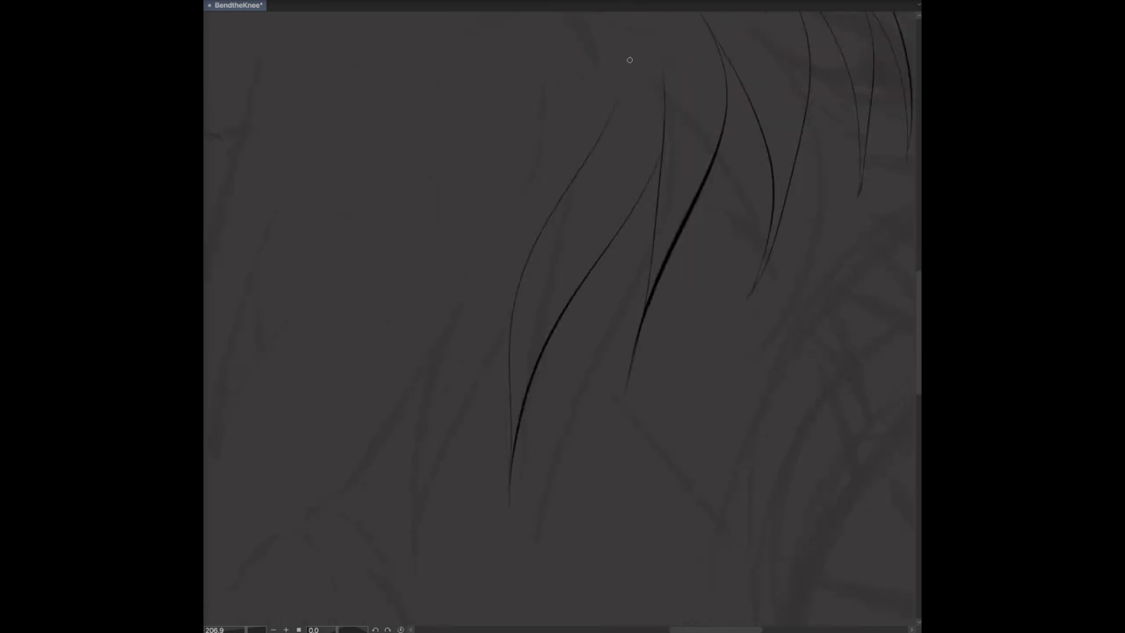
Step: Add the remaining long strands on the thigh and fill the triangular rump marking with black
drag(508, 311, 459, 415)
drag(448, 310, 411, 473)
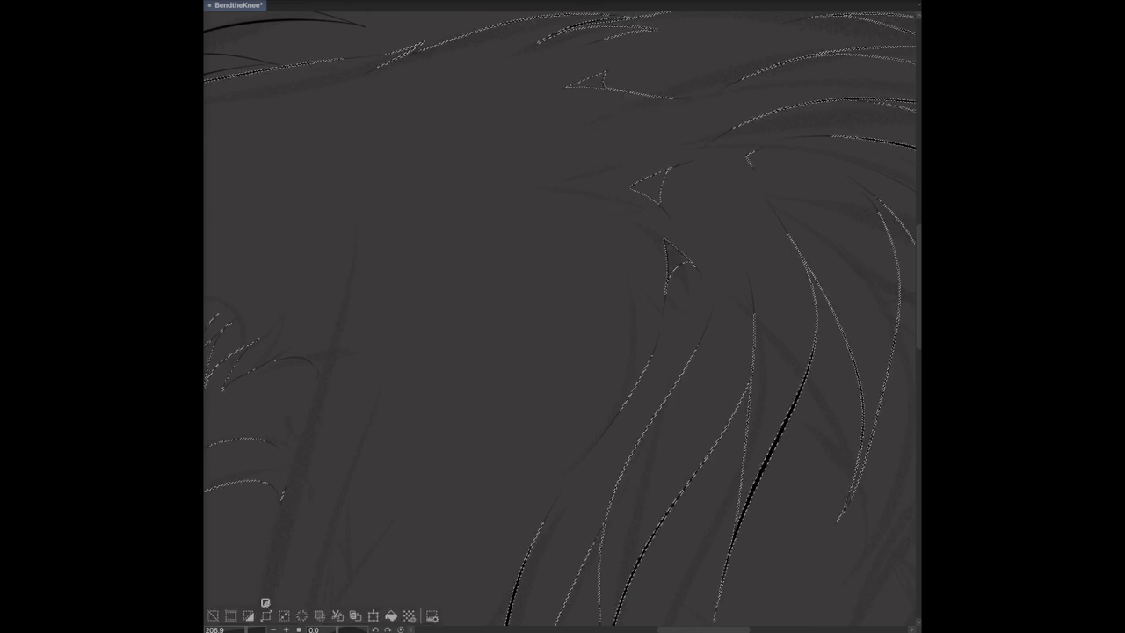
click(648, 186)
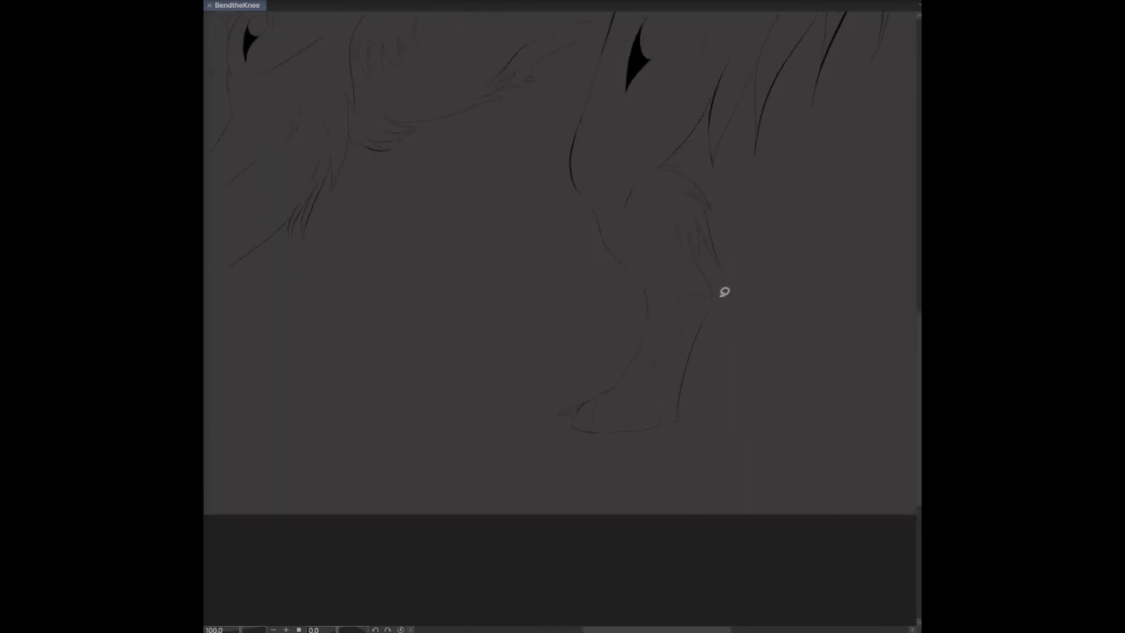
Step: Outline the lower hind leg with the lasso and fit the whole drawing in view
click(652, 533)
scroll(636, 349, up, 2)
drag(747, 362, 698, 524)
key(ctrl+0)
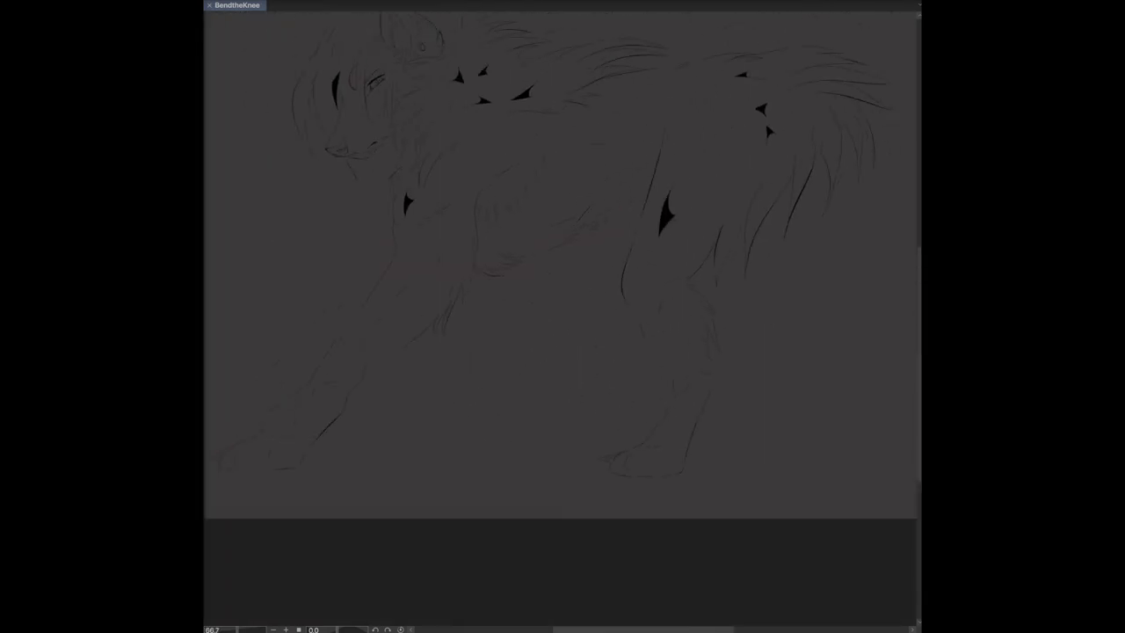
Step: Ink the outer edge of the bent foreleg from the chest fur down to the wrist
scroll(599, 119, up, 5)
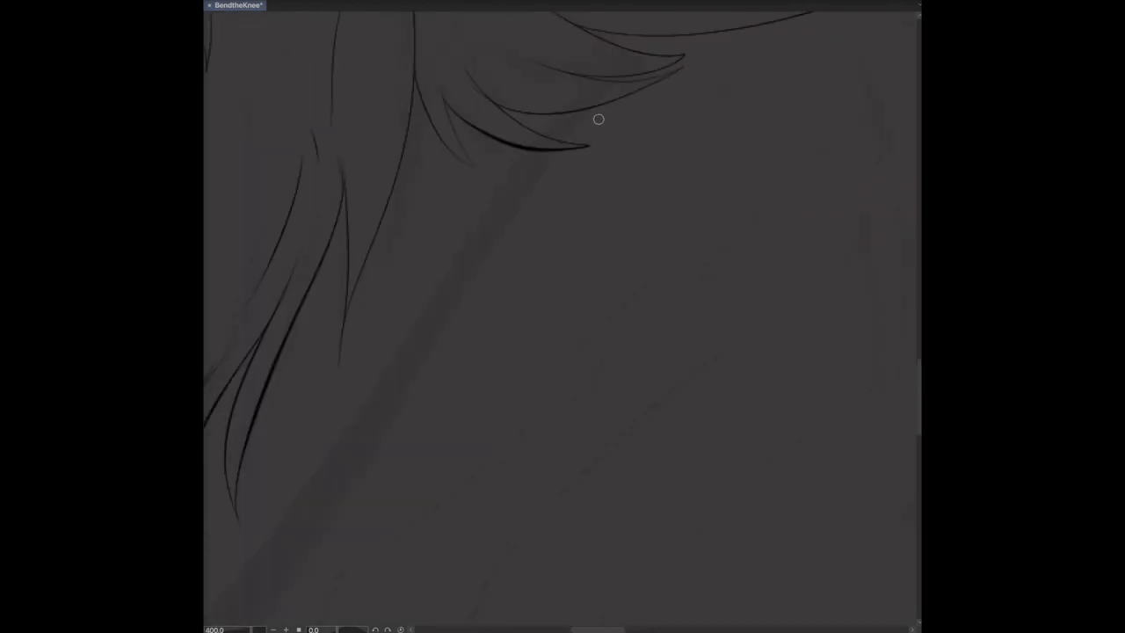
scroll(531, 148, down, 3)
scroll(562, 186, down, 3)
drag(649, 111, 511, 408)
drag(657, 367, 527, 439)
Step: Ink the bent foreleg's paw with its toes and the fur tufts between them
drag(689, 262, 655, 321)
mouse_move(489, 369)
mouse_down()
mouse_move(490, 502)
mouse_move(527, 428)
mouse_up()
mouse_move(523, 446)
mouse_down()
mouse_move(578, 437)
mouse_move(655, 372)
mouse_move(730, 413)
mouse_up()
mouse_move(747, 343)
mouse_down()
mouse_move(884, 329)
mouse_move(782, 334)
mouse_up()
drag(804, 321, 738, 237)
Step: Ink the four curved claws beneath the toes of the bent foreleg's paw
scroll(738, 237, down, 3)
drag(690, 127, 606, 181)
drag(714, 160, 736, 144)
drag(576, 189, 675, 225)
drag(703, 161, 726, 202)
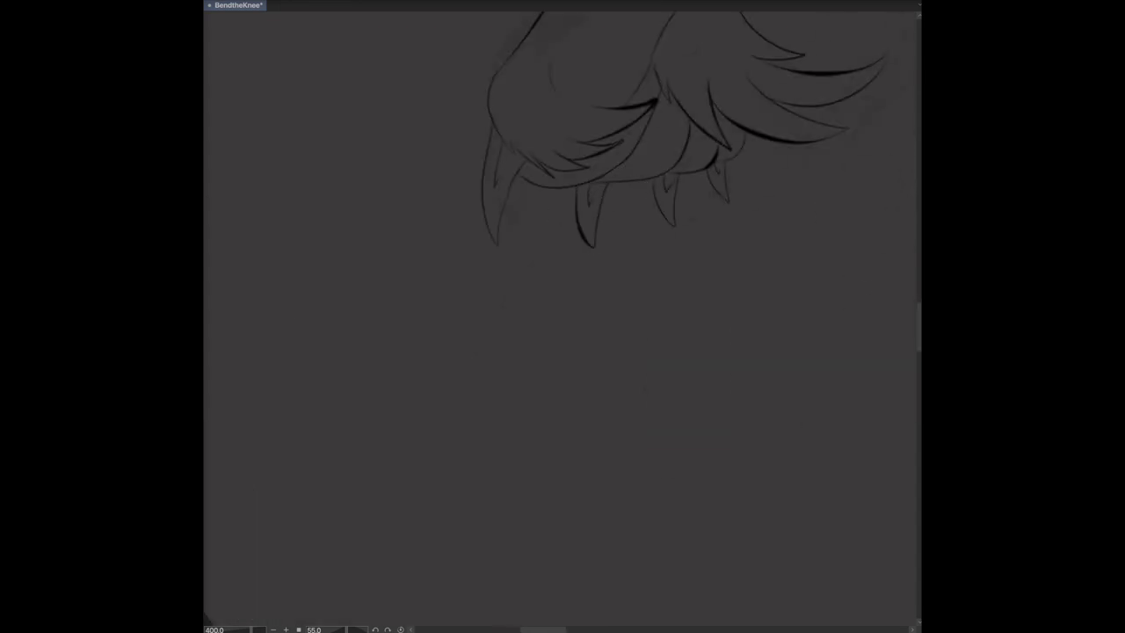
Step: Ink the fur strands behind the wrist pad of the bent foreleg
scroll(615, 184, up, 3)
scroll(615, 184, right, 3)
drag(526, 209, 503, 296)
drag(594, 172, 542, 283)
drag(567, 220, 540, 314)
mouse_move(623, 199)
mouse_down()
mouse_move(572, 252)
mouse_move(606, 369)
mouse_up()
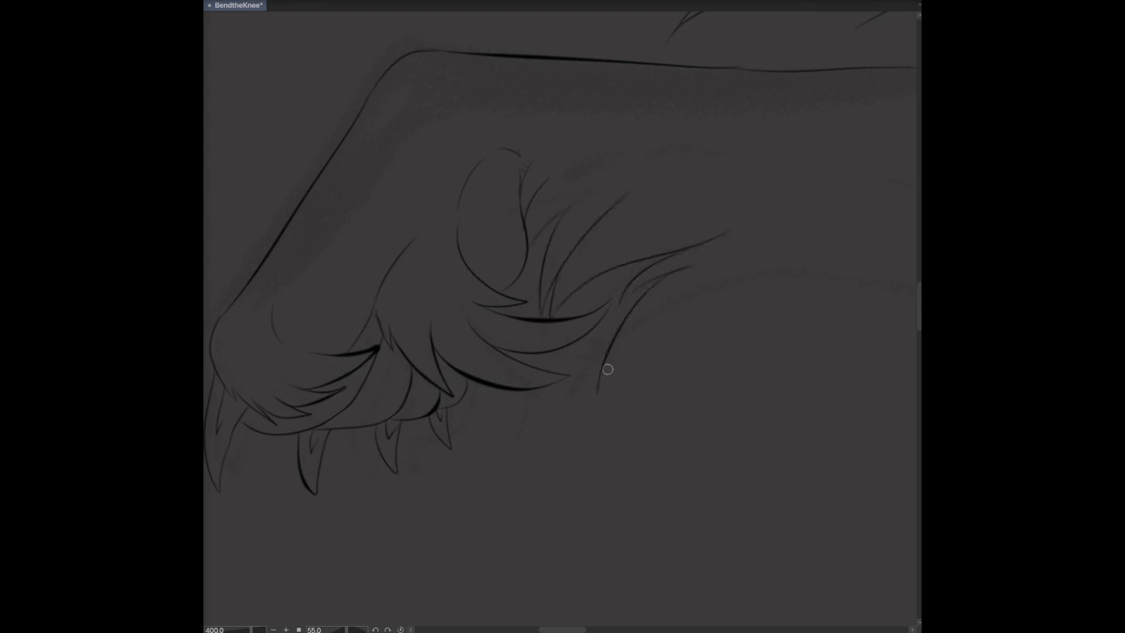
Step: Ink the underside edge and inner muscle line of the bent foreleg
key(5)
drag(554, 276, 846, 121)
drag(405, 526, 772, 177)
Step: Ink the upper contour and hanging fur tufts at the elbow of the bent foreleg
scroll(771, 177, up, 3)
scroll(772, 176, right, 3)
drag(698, 176, 812, 268)
drag(710, 218, 655, 569)
drag(642, 422, 576, 599)
drag(571, 544, 626, 460)
drag(540, 584, 595, 455)
drag(651, 251, 664, 367)
scroll(515, 221, down, 5)
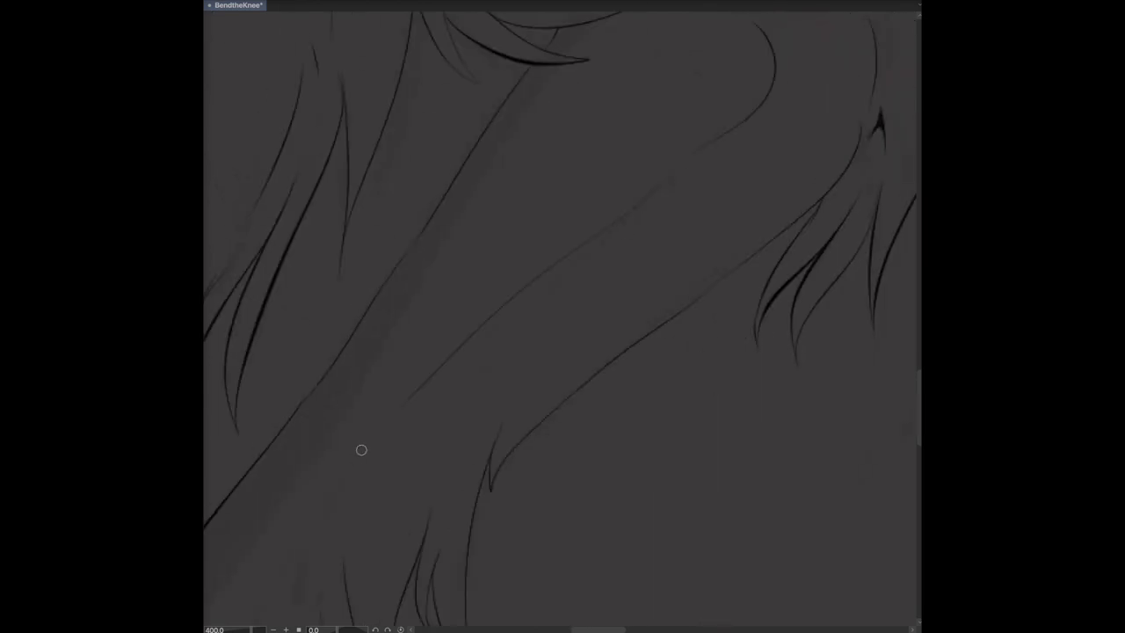
Step: Ink the dewclaw and its surrounding fur tufts on the inside of the bent foreleg above the paw
drag(501, 295, 470, 413)
drag(552, 345, 485, 376)
drag(570, 288, 527, 332)
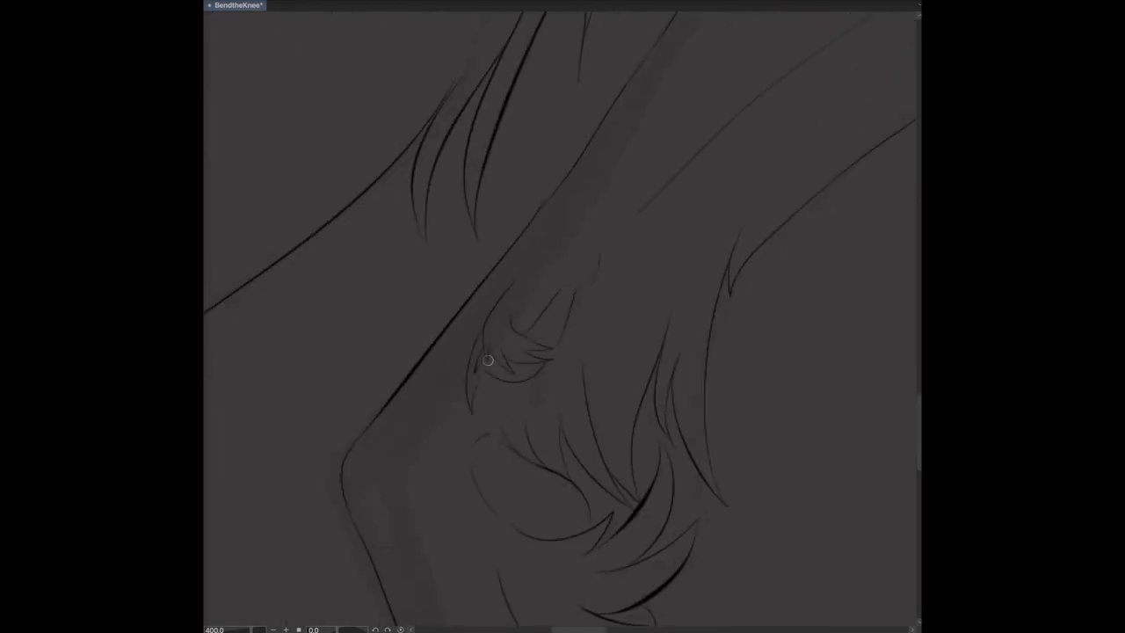
Step: Ink the top contour of the rump and the layered pointed fur tufts at the base of the tail
scroll(531, 281, down, 4)
scroll(529, 257, up, 2)
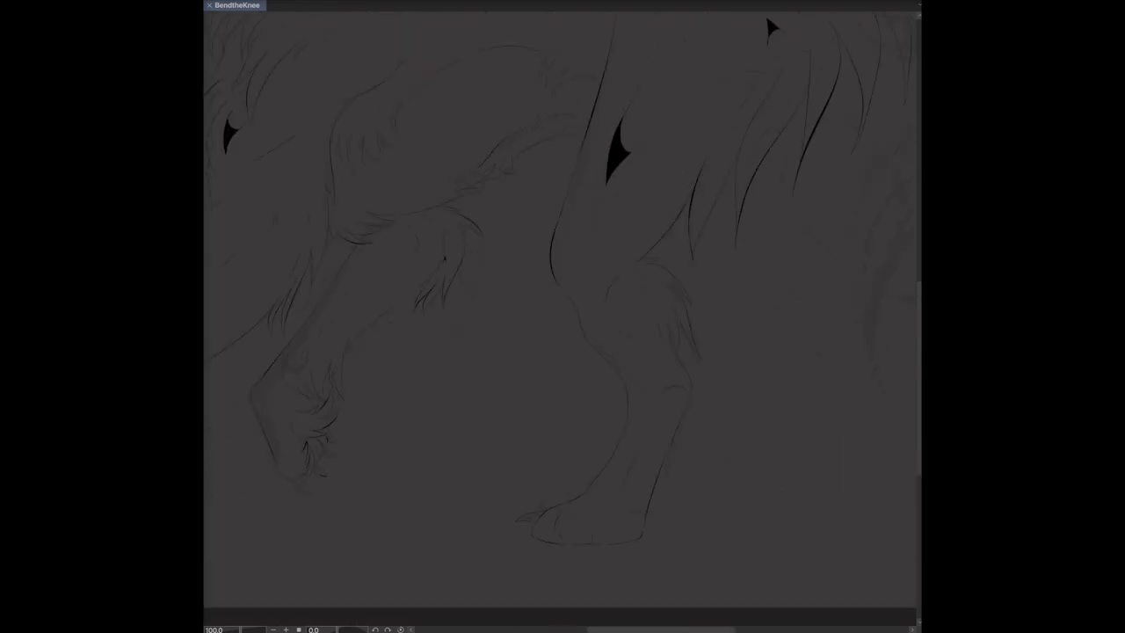
scroll(529, 257, down, 3)
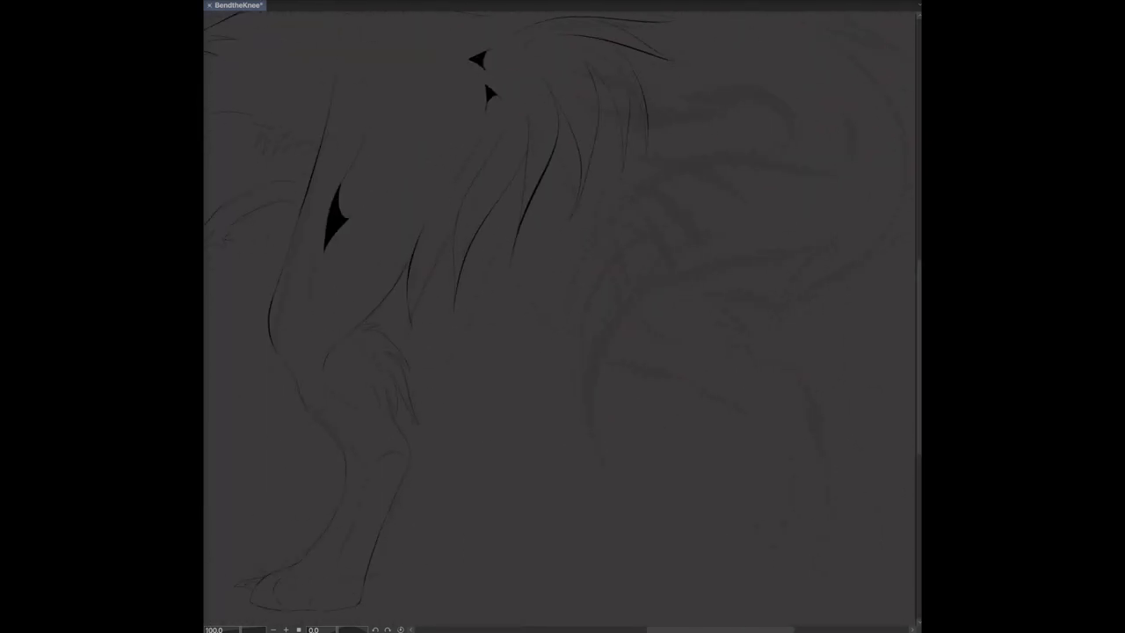
scroll(457, 170, up, 3)
drag(845, 217, 751, 159)
drag(883, 250, 775, 202)
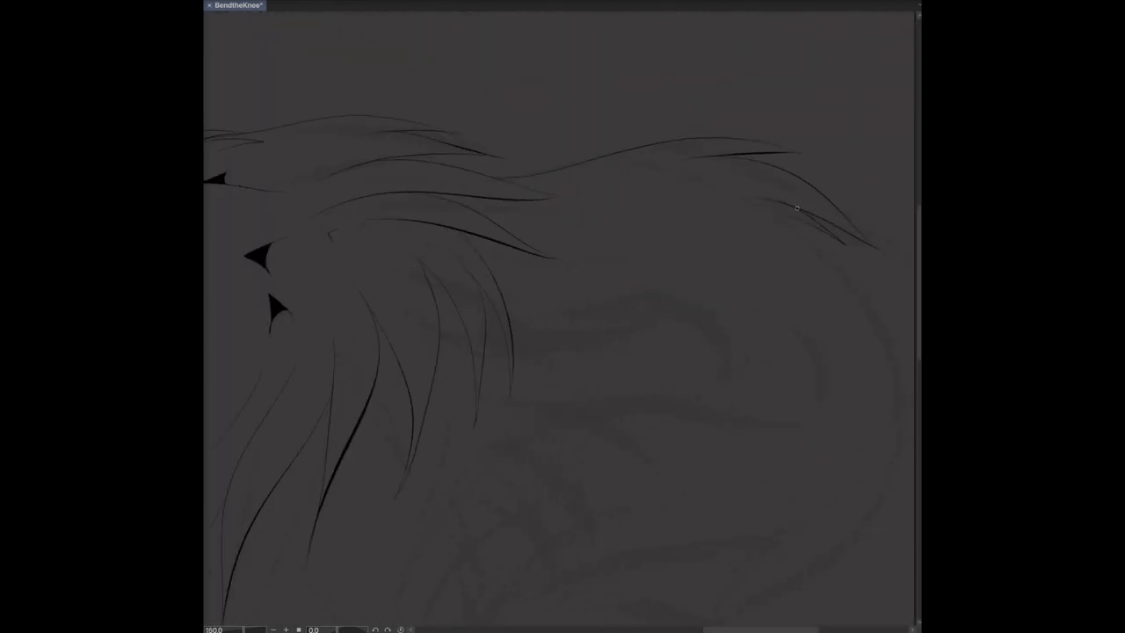
Step: Ink the outer curve and underside of the curled tail, with pointed tufts at the bend and the tip
scroll(811, 238, down, 3)
mouse_move(755, 274)
mouse_down()
mouse_move(736, 369)
mouse_move(726, 348)
mouse_up()
mouse_move(703, 286)
mouse_down()
mouse_move(502, 485)
mouse_move(496, 524)
mouse_up()
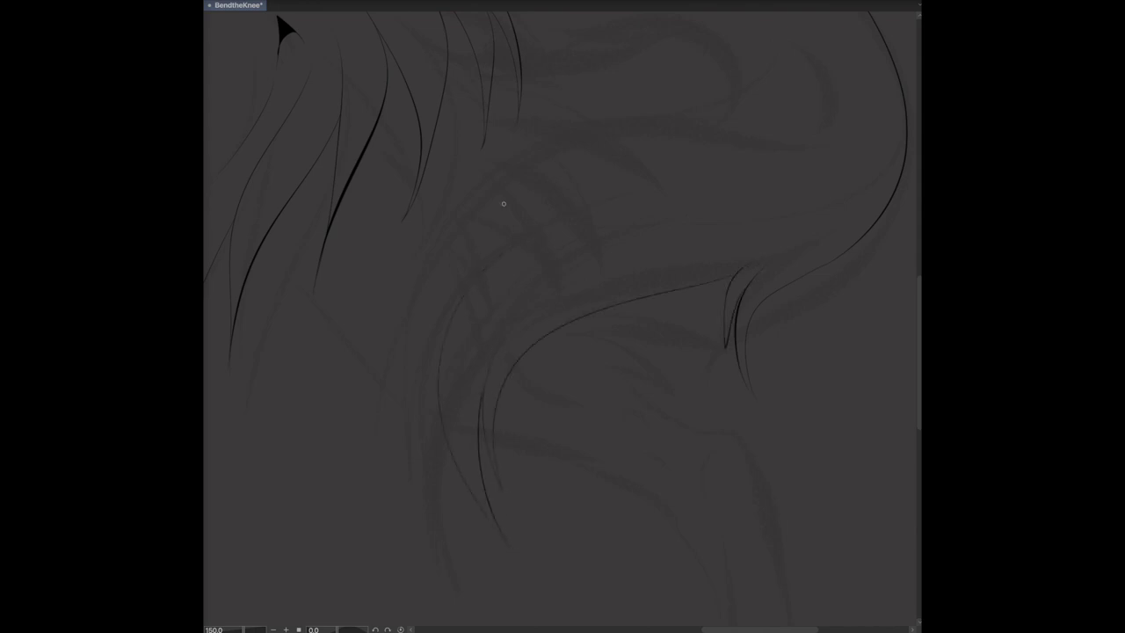
Step: Ink the inner loop and upper edge of the curled tail, with small fur tufts where it meets the haunch
drag(463, 290, 694, 167)
scroll(685, 142, up, 2)
drag(752, 244, 580, 163)
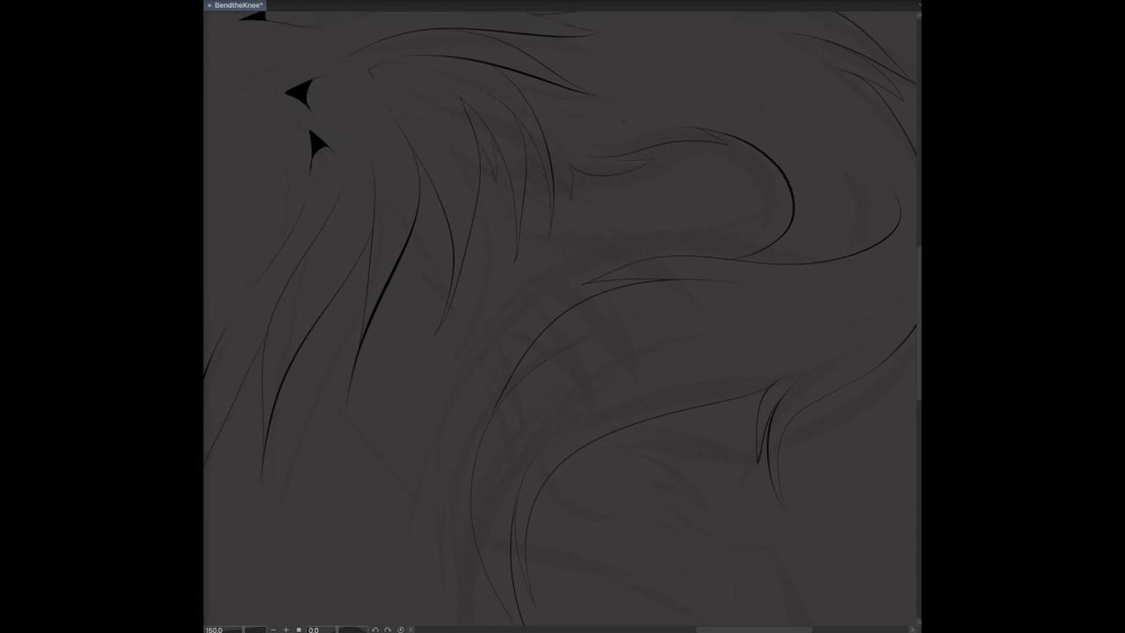
Step: Ink the short overlapping fur tufts behind the haunch, along the edge of the tail
scroll(706, 88, right, 3)
scroll(504, 134, down, 2)
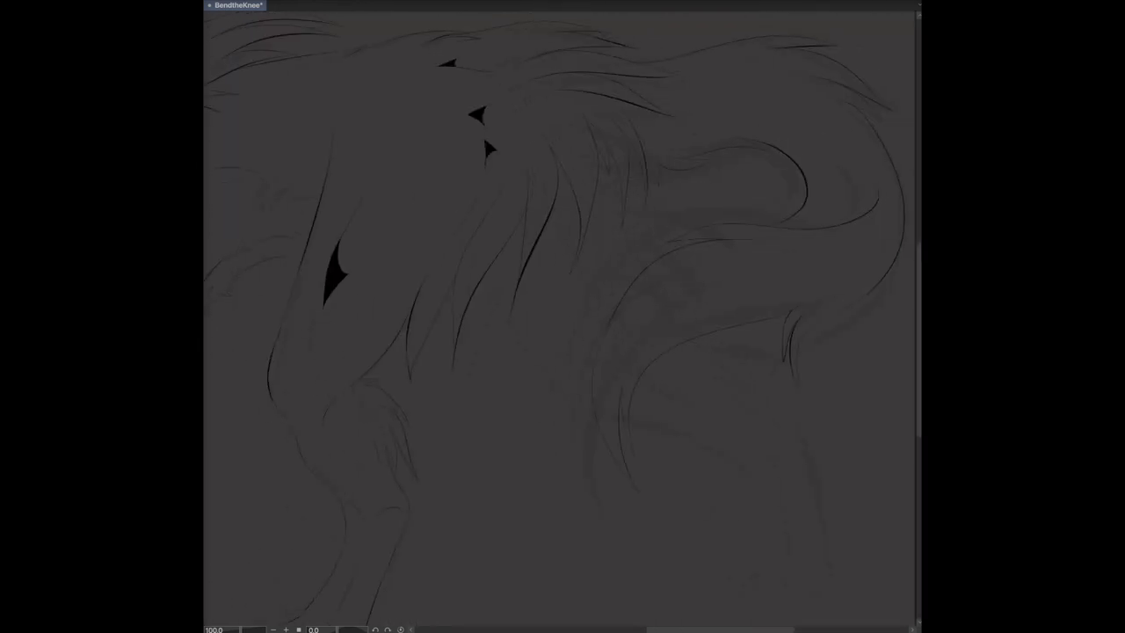
scroll(630, 279, up, 2)
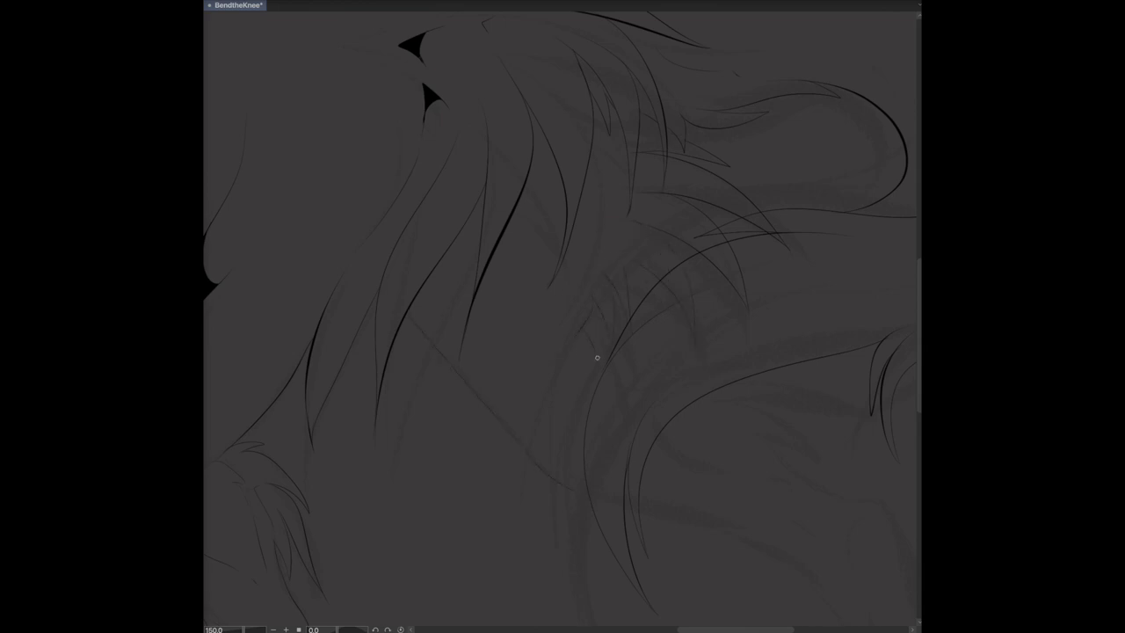
Step: Ink the far hind leg with thigh fur tufts, front and back contours, inner muscle lines, and the clawed paw
scroll(554, 176, down, 3)
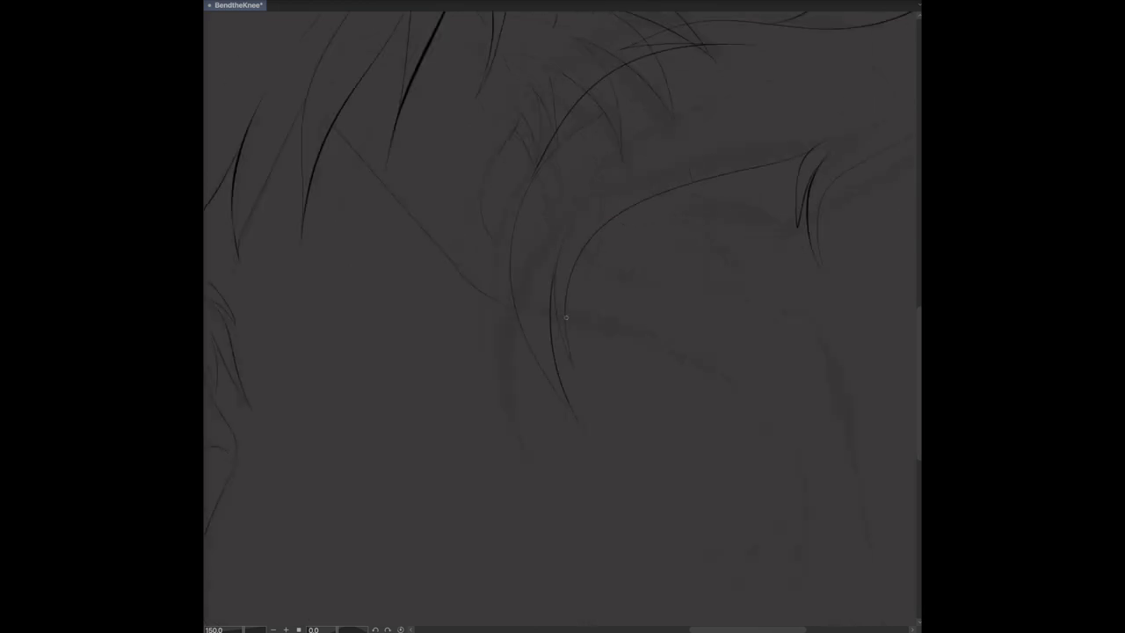
drag(566, 323, 763, 428)
drag(795, 224, 692, 216)
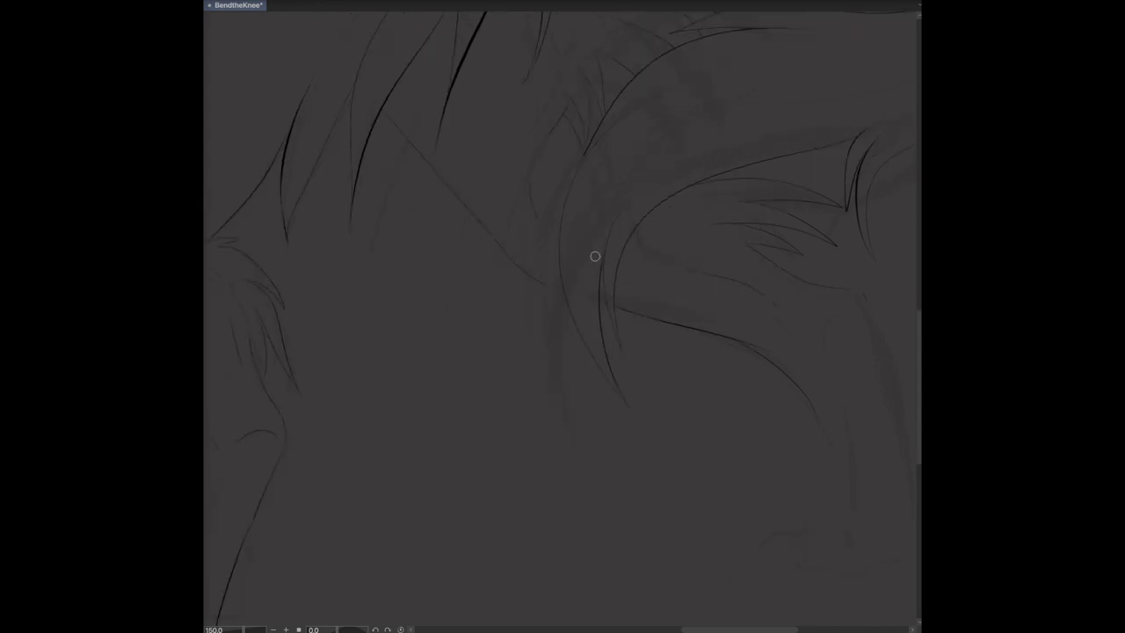
scroll(612, 137, up, 2)
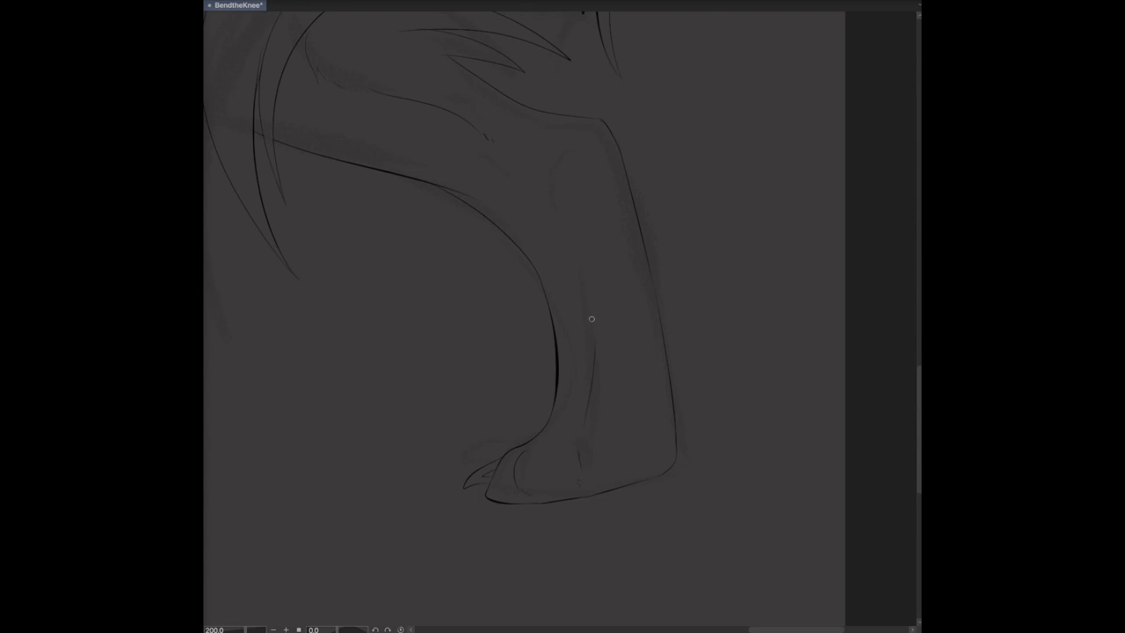
Step: Examine the line art across the hind legs, forelegs, paws, head and mane for gaps or stray lines
scroll(565, 182, down, 5)
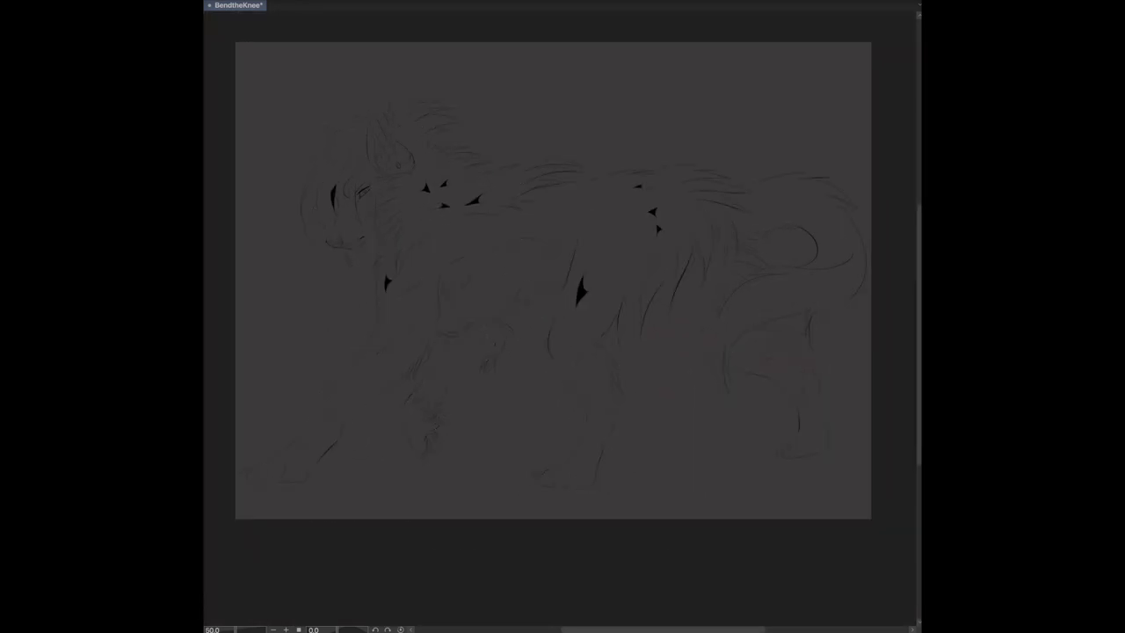
scroll(475, 176, up, 4)
scroll(824, 189, up, 2)
scroll(426, 94, left, 3)
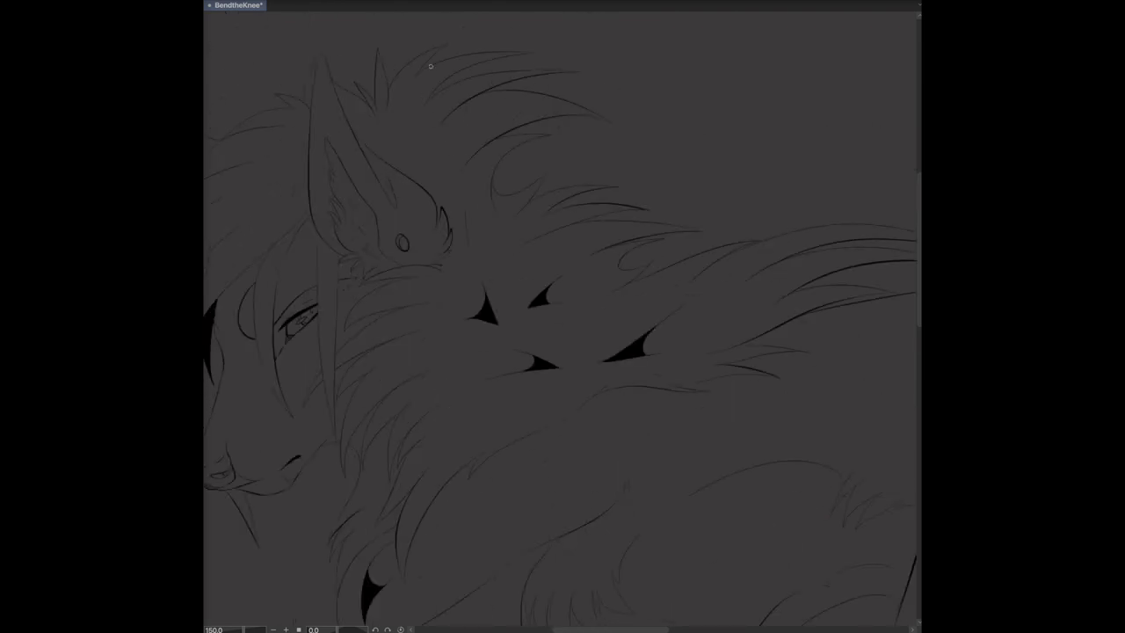
scroll(702, 214, down, 6)
scroll(695, 133, right, 3)
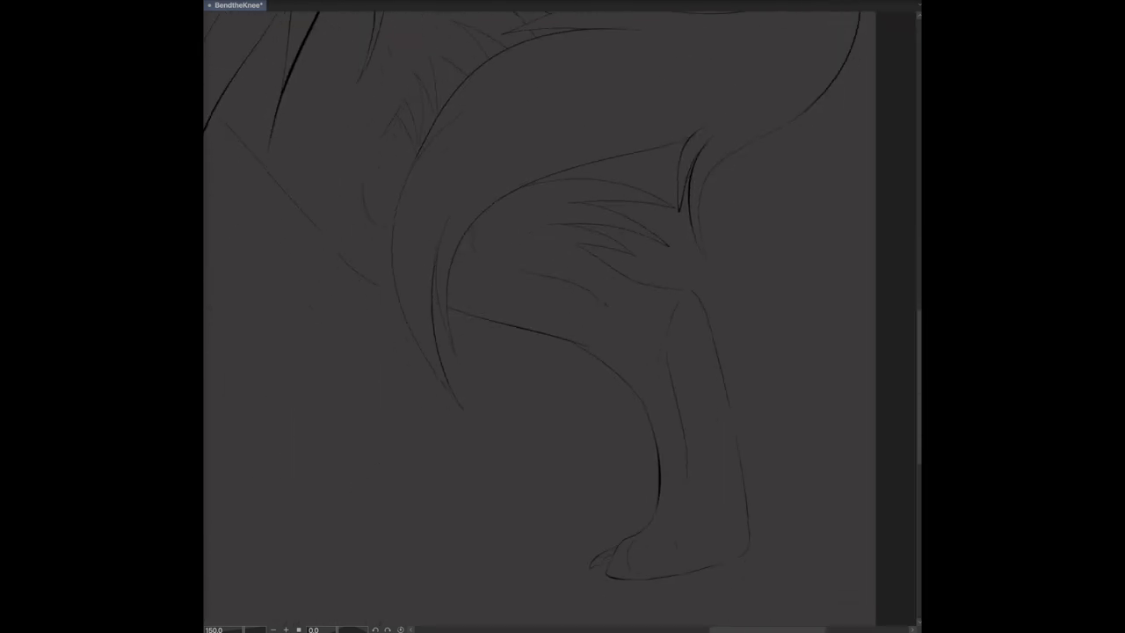
scroll(831, 438, up, 4)
scroll(747, 352, left, 3)
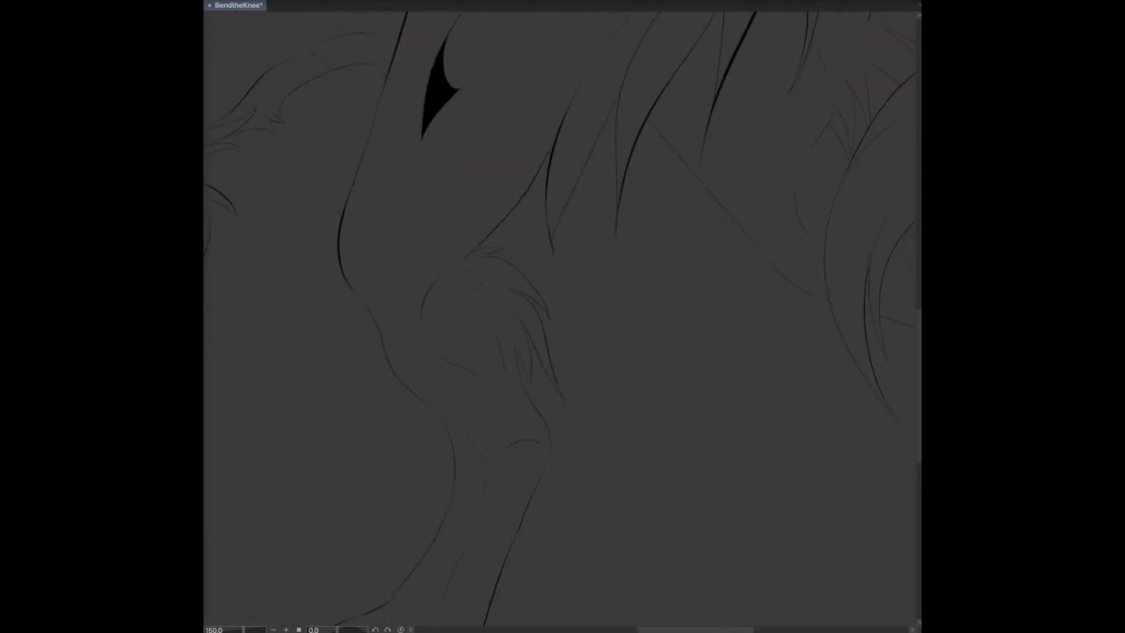
scroll(674, 279, down, 3)
scroll(678, 352, down, 3)
scroll(675, 447, left, 2)
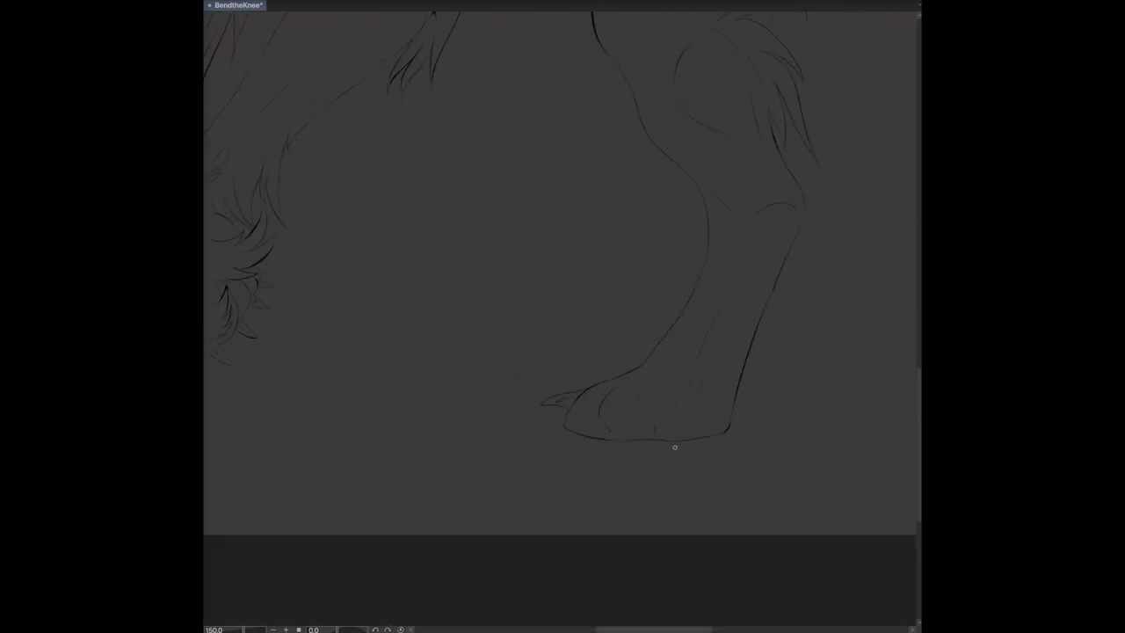
scroll(695, 288, up, 5)
scroll(740, 120, left, 1)
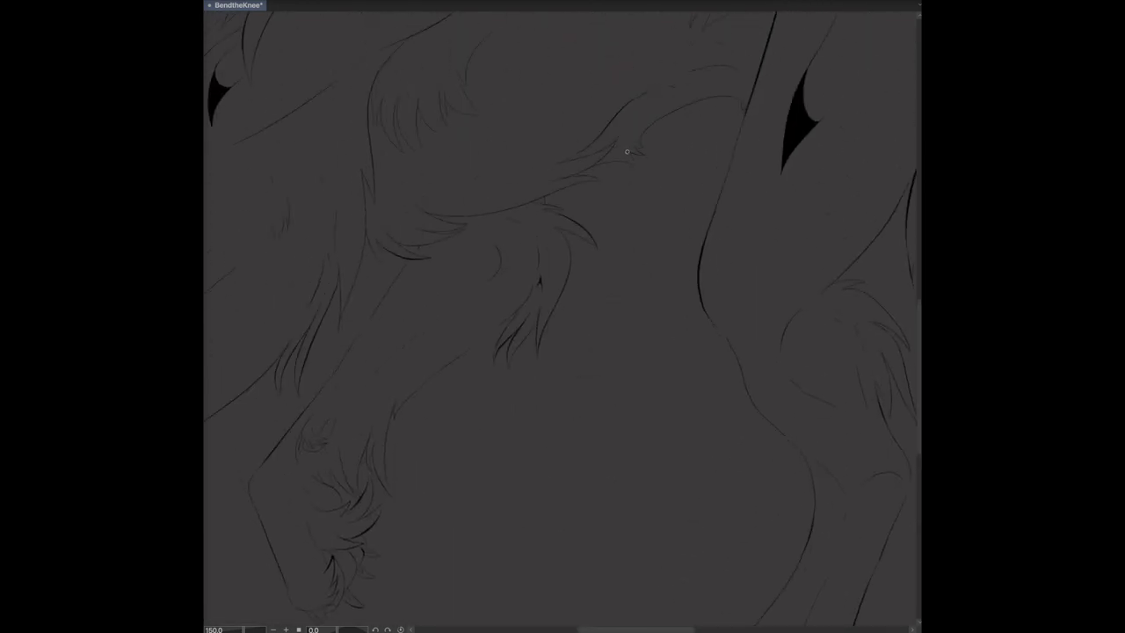
scroll(627, 151, down, 3)
scroll(606, 228, left, 4)
scroll(810, 204, down, 1)
scroll(810, 205, left, 2)
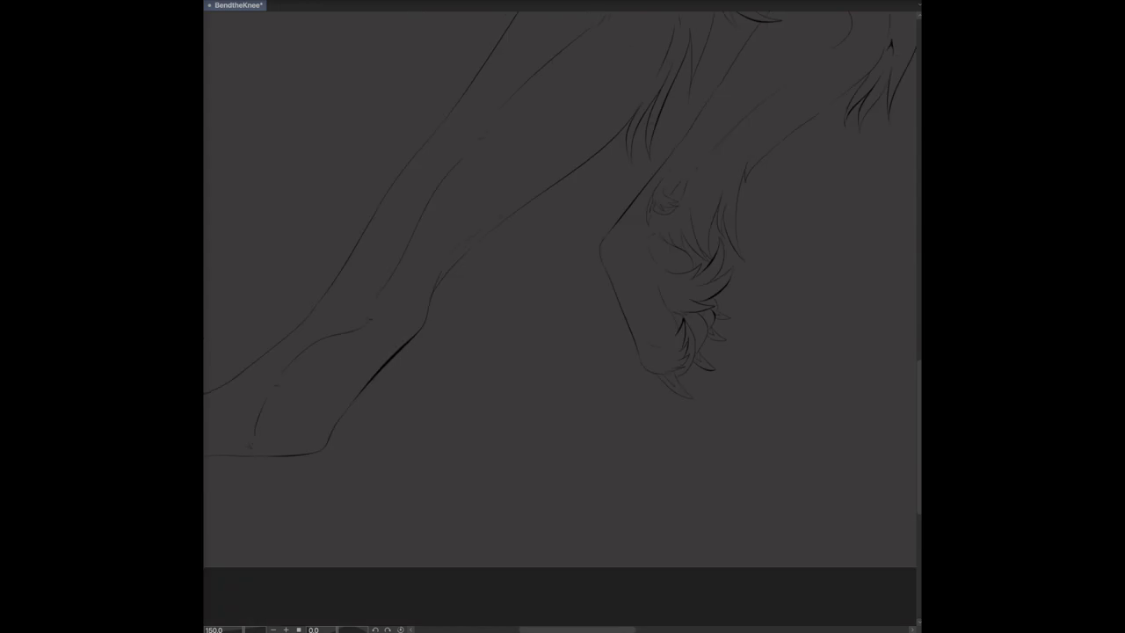
scroll(523, 304, up, 5)
scroll(523, 304, left, 3)
scroll(523, 304, left, 1)
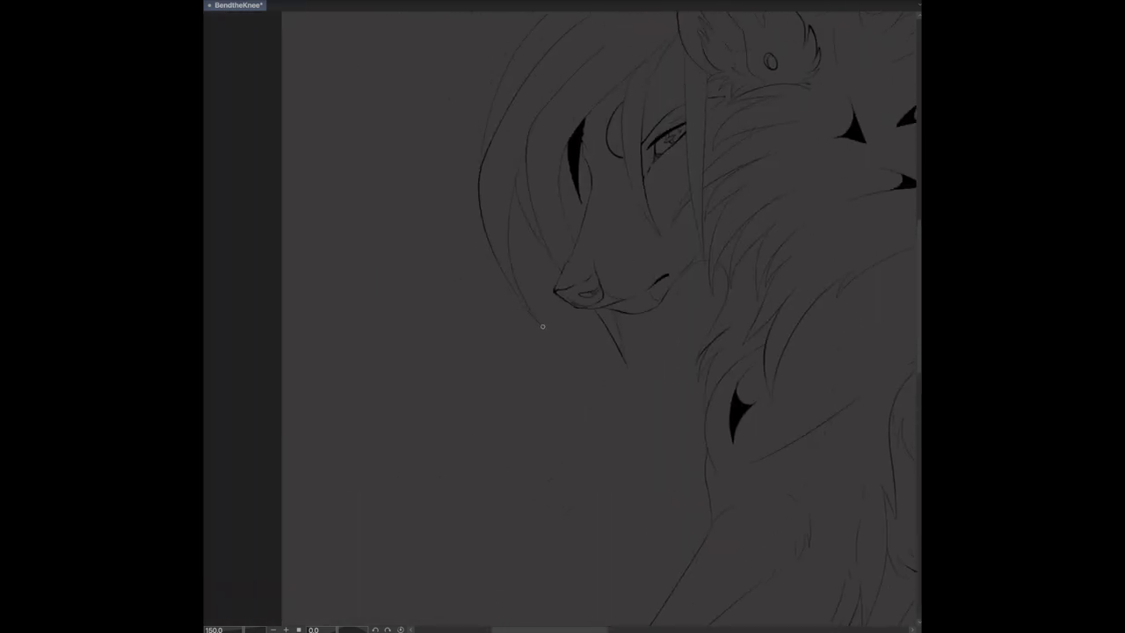
scroll(468, 238, up, 1)
scroll(469, 237, right, 1)
scroll(521, 89, up, 2)
scroll(521, 89, right, 3)
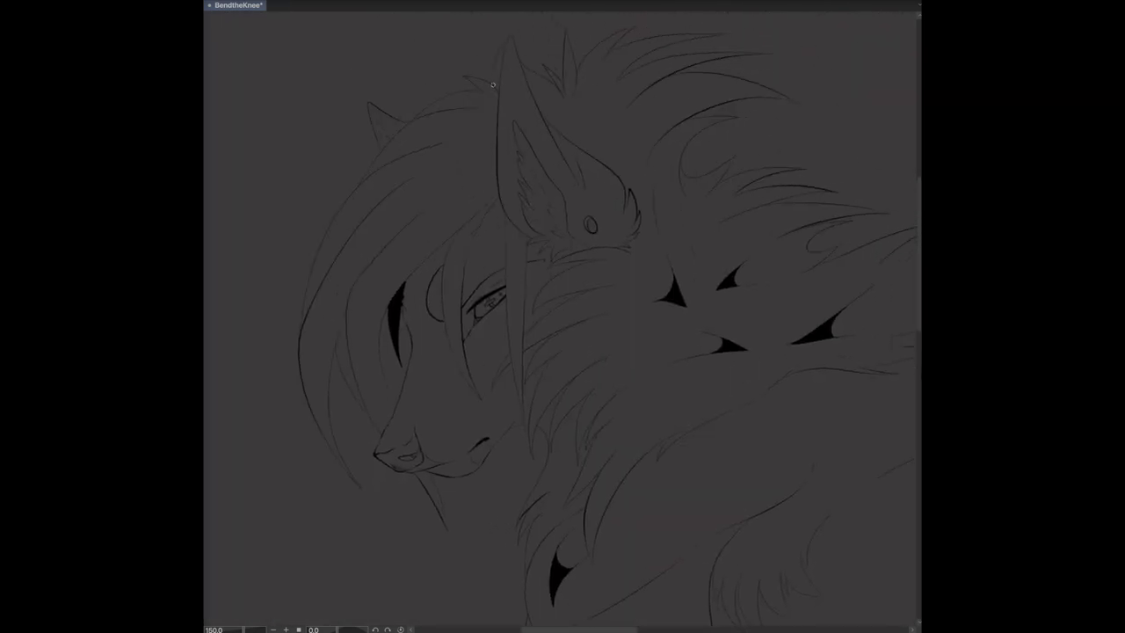
Step: Select the background area surrounding the creature's outline, including the gaps between the legs and tail
scroll(428, 42, down, 4)
scroll(462, 186, up, 6)
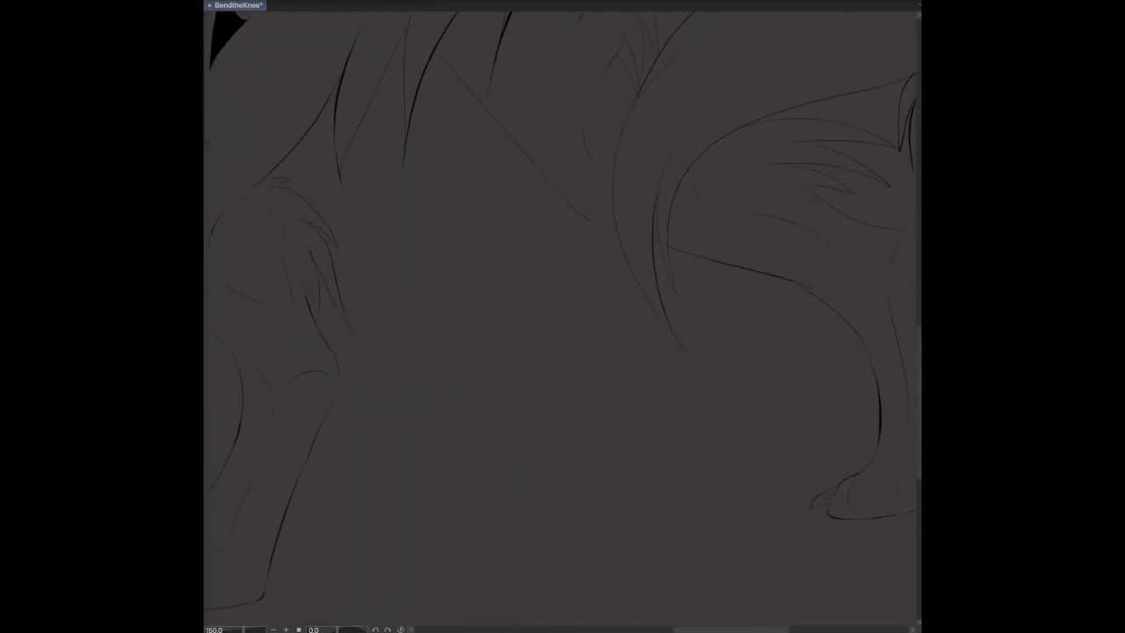
scroll(759, 133, up, 2)
scroll(758, 133, down, 2)
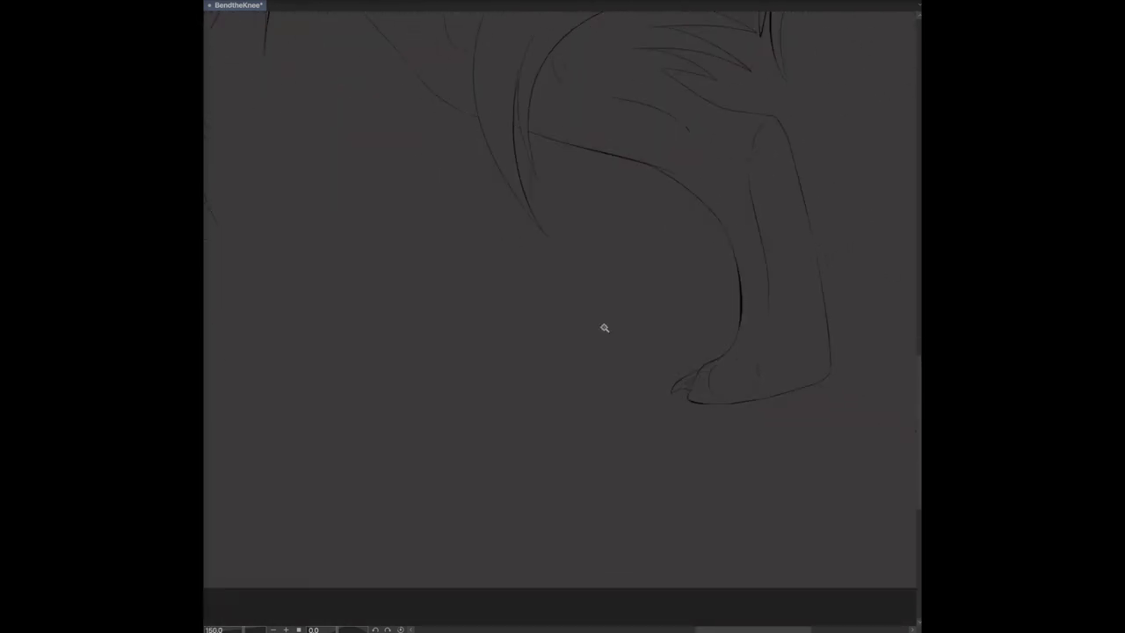
scroll(885, 220, down, 3)
scroll(791, 210, up, 2)
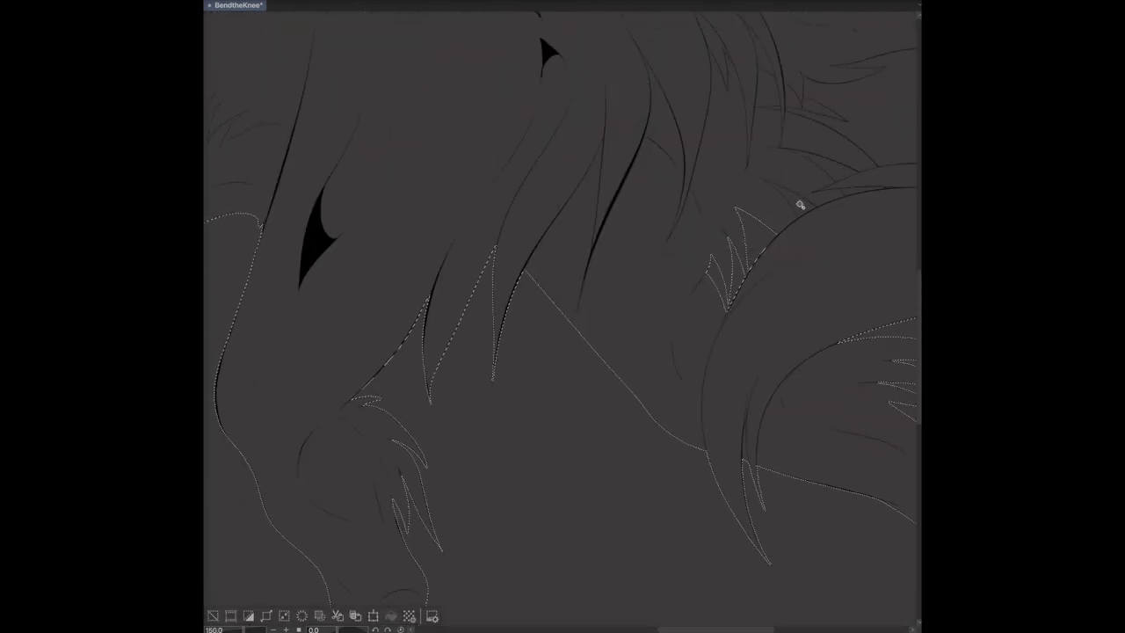
scroll(849, 196, up, 2)
scroll(285, 234, down, 3)
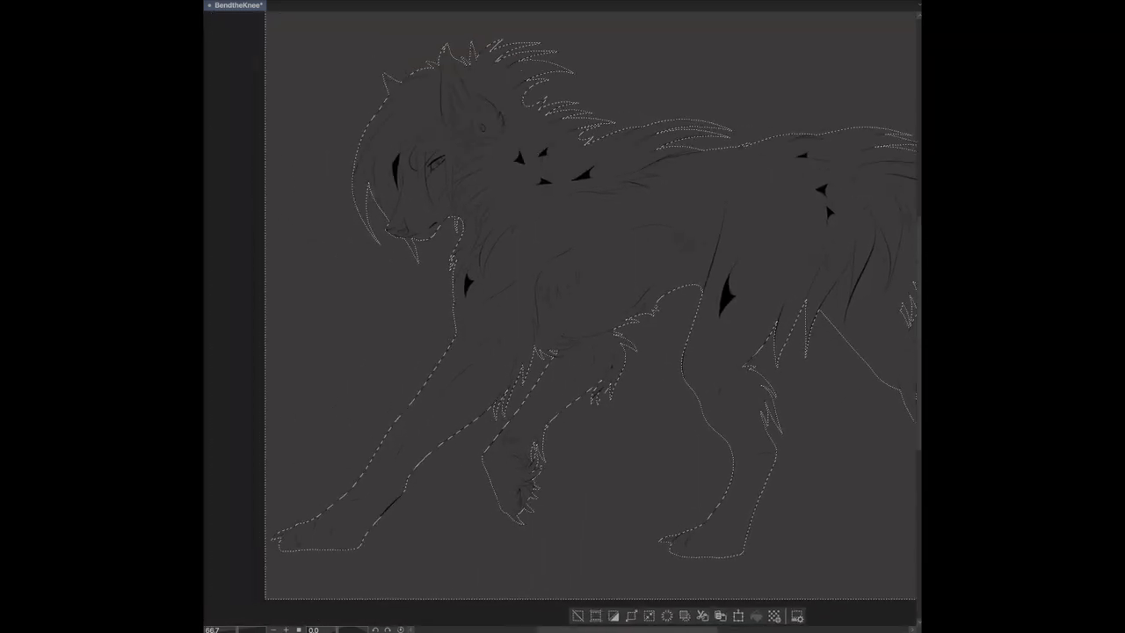
Step: Fill the creature's silhouette with a near-black base color, clear the selection and save the drawing
click(596, 569)
click(595, 569)
click(596, 569)
scroll(560, 290, up, 1)
key(ctrl+d)
key(ctrl+s)
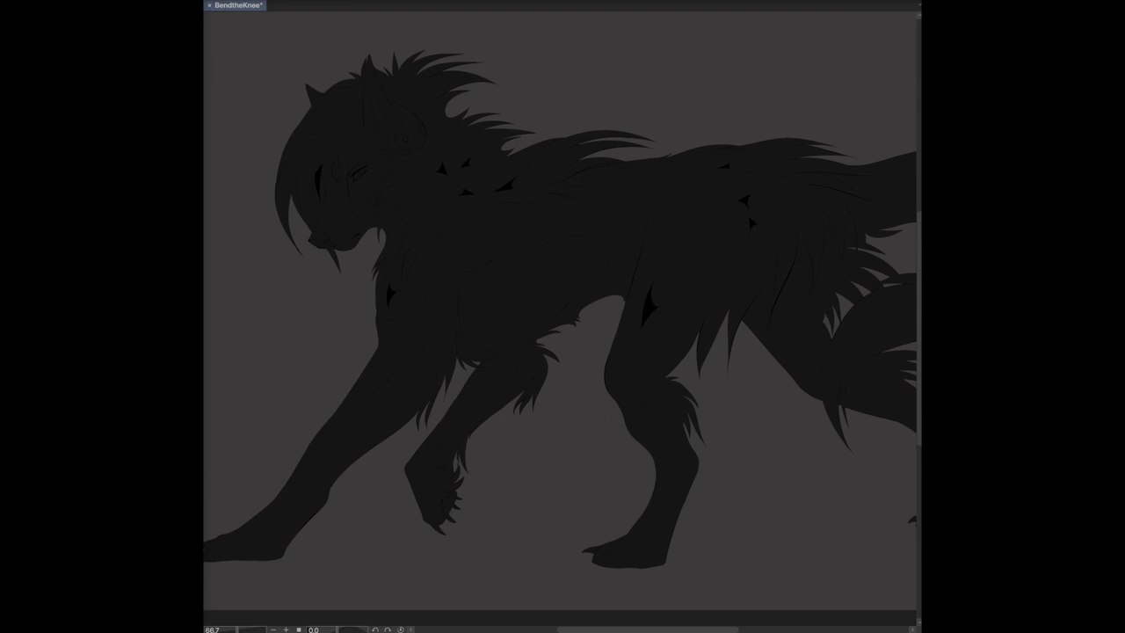
Step: Paint a white marking below the eye that tapers back toward the neck, keeping the overlapping hair strand dark
scroll(405, 242, up, 3)
mouse_move(399, 220)
mouse_down()
mouse_move(484, 165)
mouse_move(411, 225)
mouse_move(415, 199)
mouse_up()
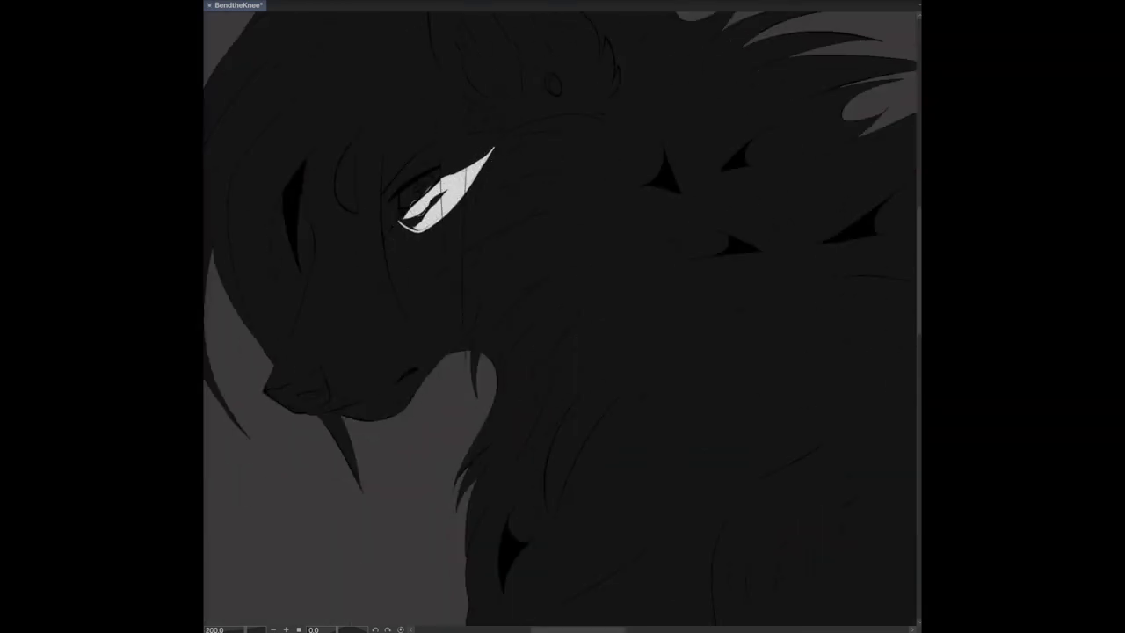
drag(453, 70, 454, 344)
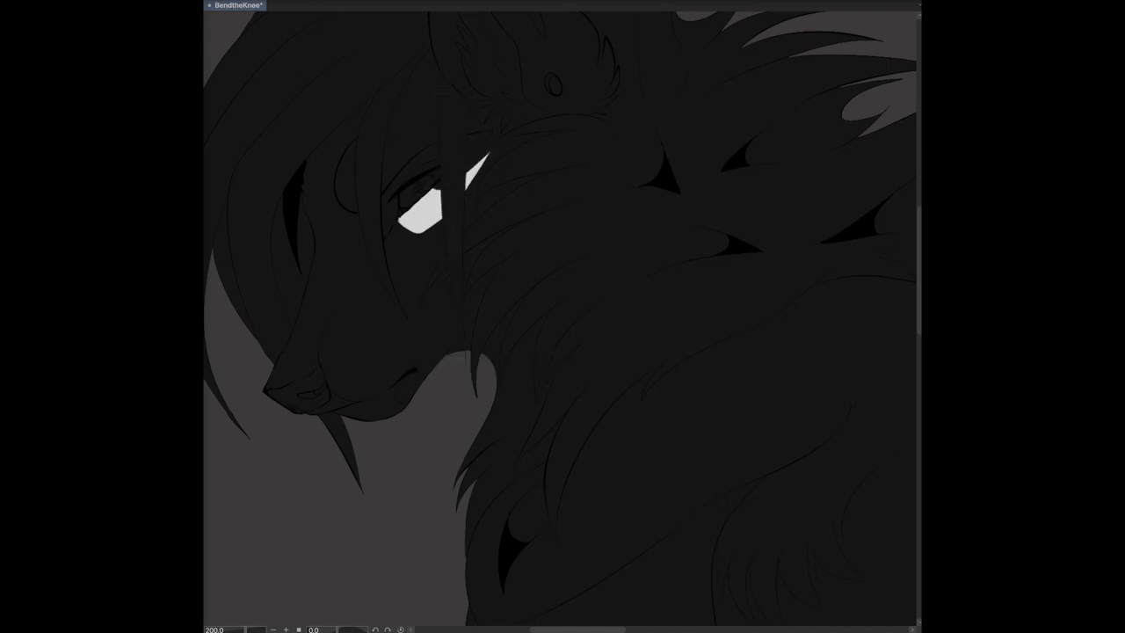
Step: Outline a white shoulder marking with two curved, downward points and an edge sweeping back along the body
mouse_move(606, 417)
mouse_down()
mouse_move(416, 228)
mouse_move(461, 444)
mouse_up()
mouse_move(461, 444)
mouse_down()
mouse_move(454, 278)
mouse_move(562, 183)
mouse_up()
drag(563, 183, 599, 376)
mouse_move(532, 226)
mouse_down()
mouse_move(765, 357)
mouse_move(916, 72)
mouse_up()
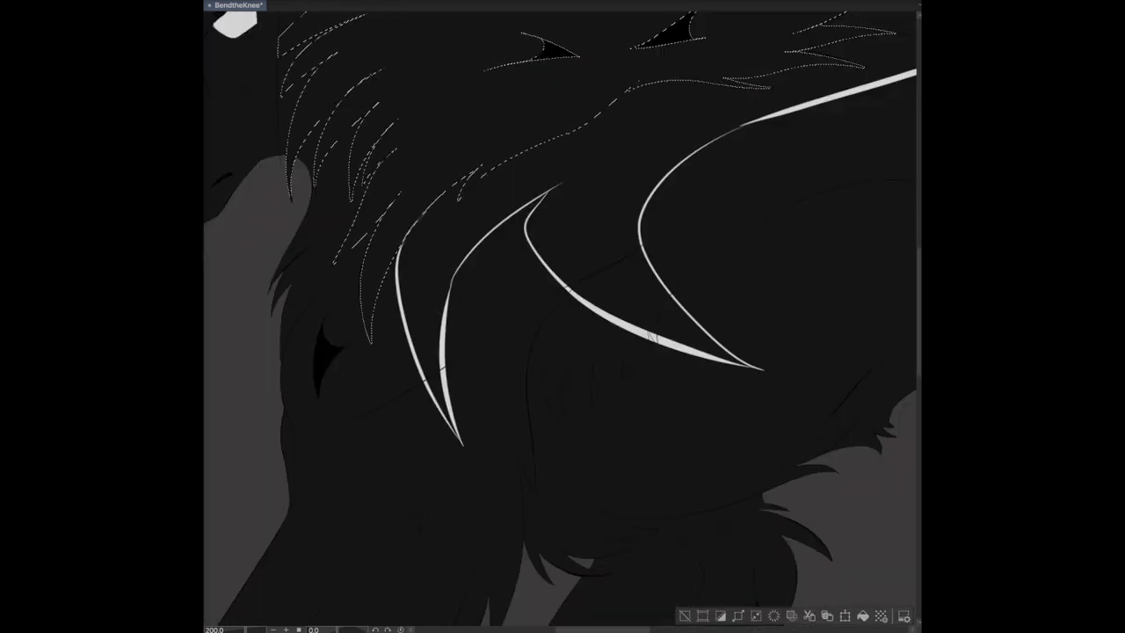
Step: Paint the white marking's upper edge along the mane's fur tufts back to where it meets the lower outline
mouse_move(756, 148)
mouse_down()
mouse_move(583, 211)
mouse_move(914, 369)
mouse_move(670, 234)
mouse_up()
mouse_move(459, 297)
mouse_down()
mouse_move(519, 244)
mouse_move(717, 163)
mouse_up()
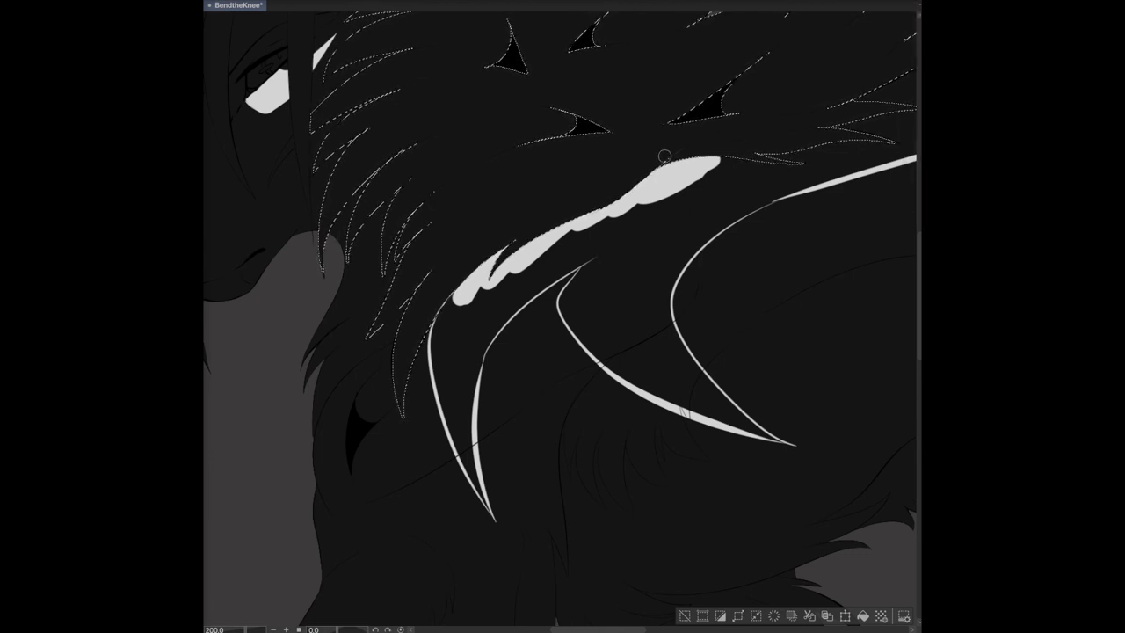
mouse_move(669, 157)
mouse_down()
mouse_move(834, 156)
mouse_move(565, 174)
mouse_up()
drag(562, 128, 830, 57)
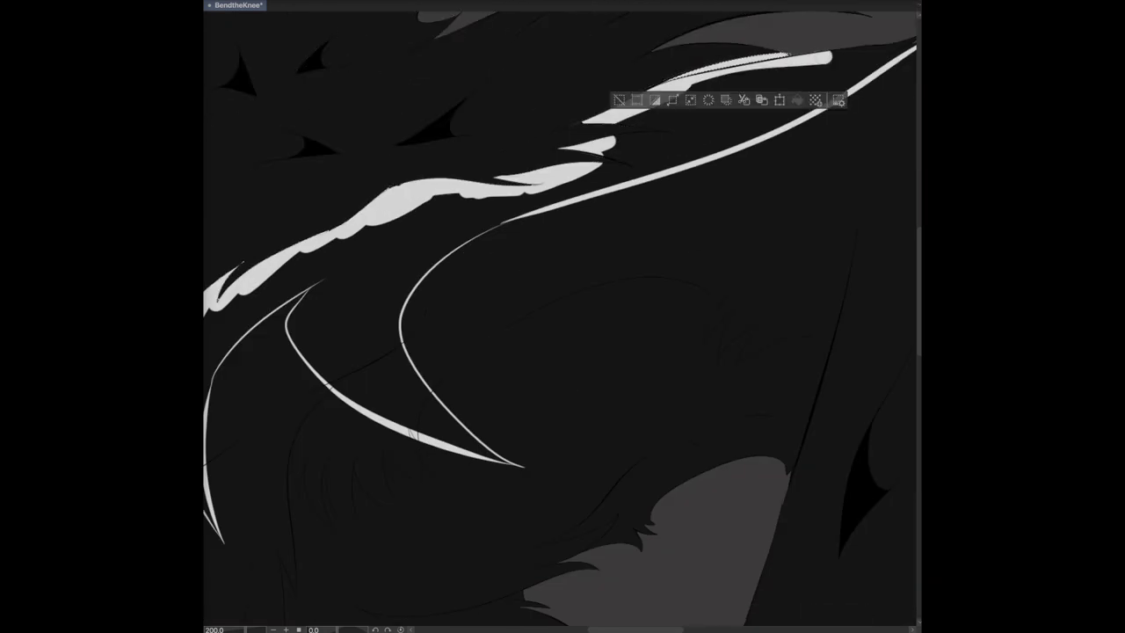
mouse_move(525, 165)
mouse_down()
mouse_move(695, 97)
mouse_move(878, 53)
mouse_up()
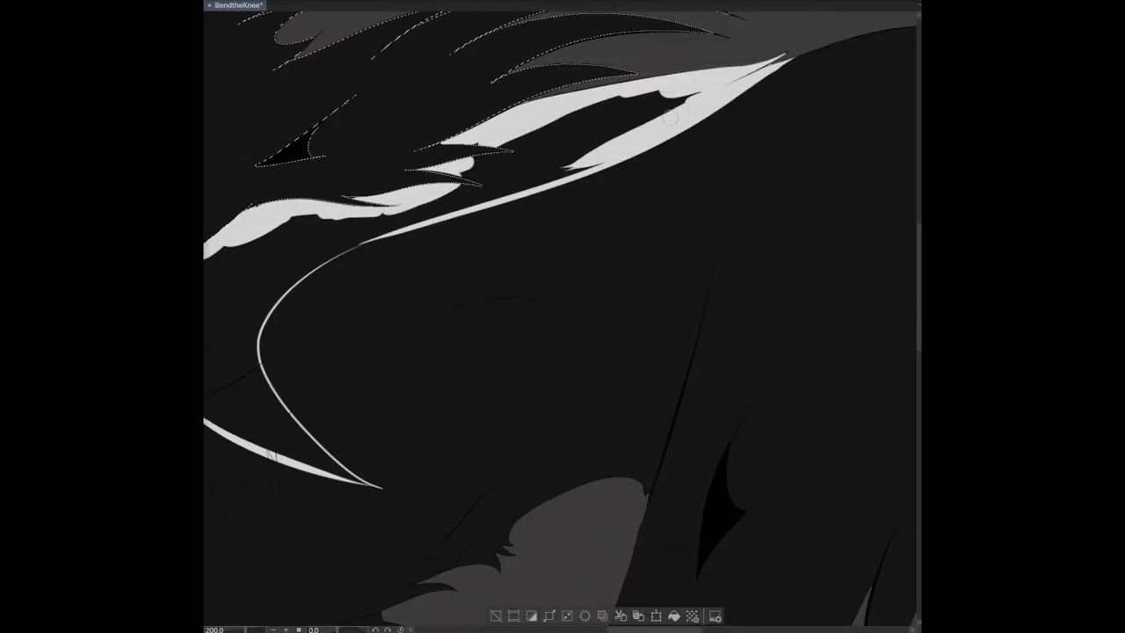
Step: Fill the inside of the shoulder and back marking with solid white down to its curved points
drag(493, 158, 686, 114)
drag(597, 141, 440, 193)
mouse_move(537, 174)
mouse_down()
mouse_move(264, 263)
mouse_move(254, 325)
mouse_up()
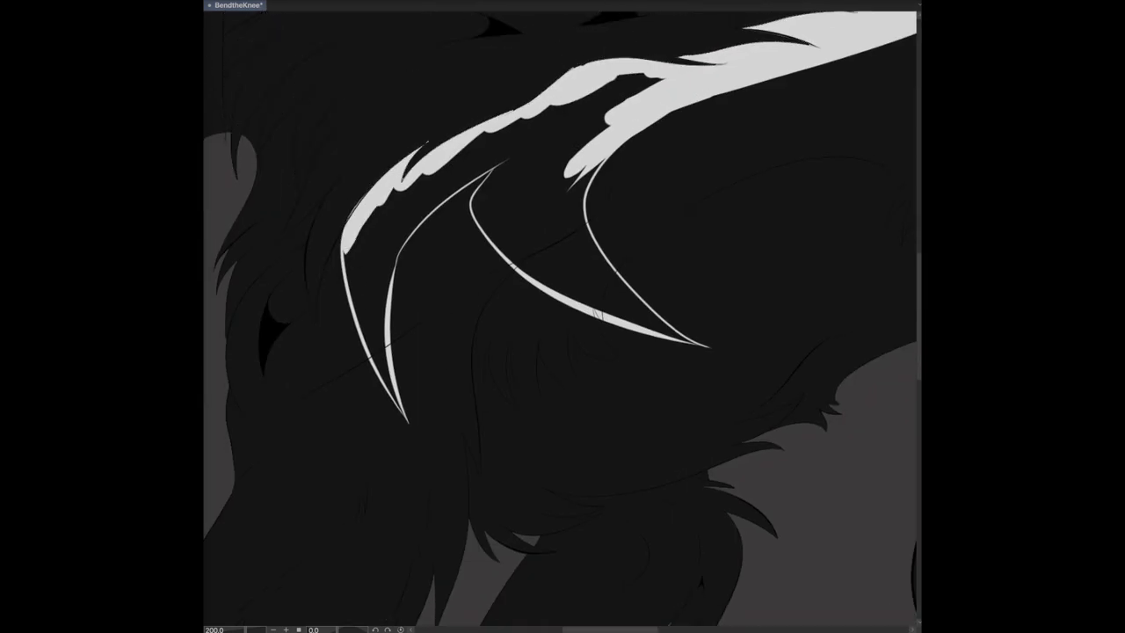
mouse_move(351, 211)
mouse_down()
mouse_move(457, 149)
mouse_move(571, 176)
mouse_move(685, 338)
mouse_up()
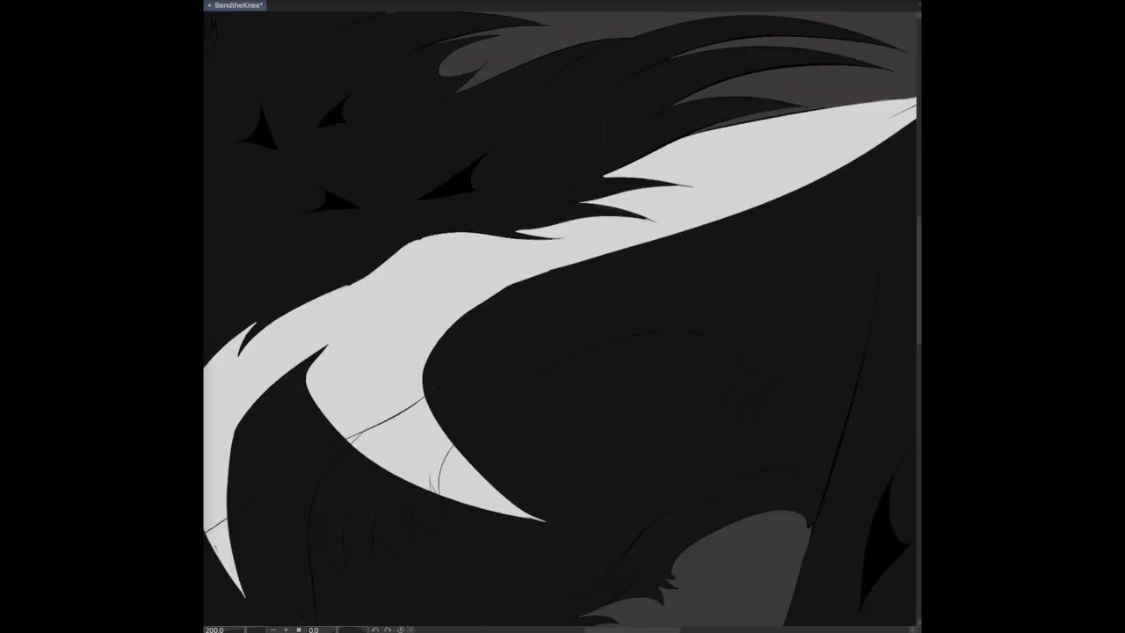
Step: Paint a white marking over the wrist and paw of the bent foreleg, leaving a dark patch around the dewclaw
key(ctrl+shift+a)
key(1)
scroll(562, 317, down, 6)
scroll(527, 439, up, 3)
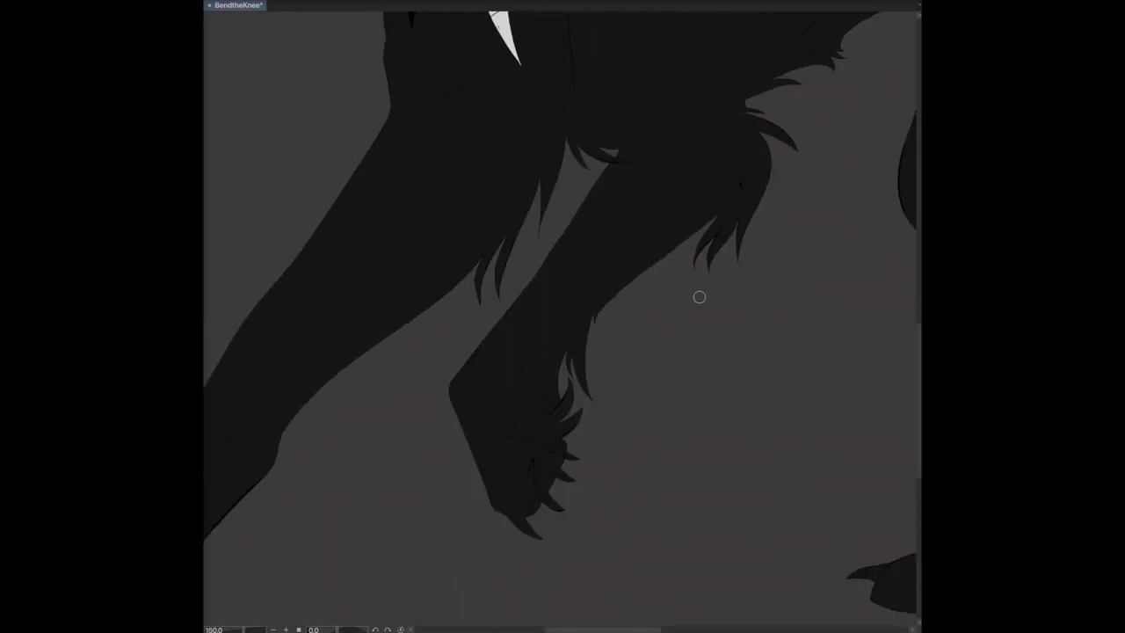
drag(514, 312, 526, 428)
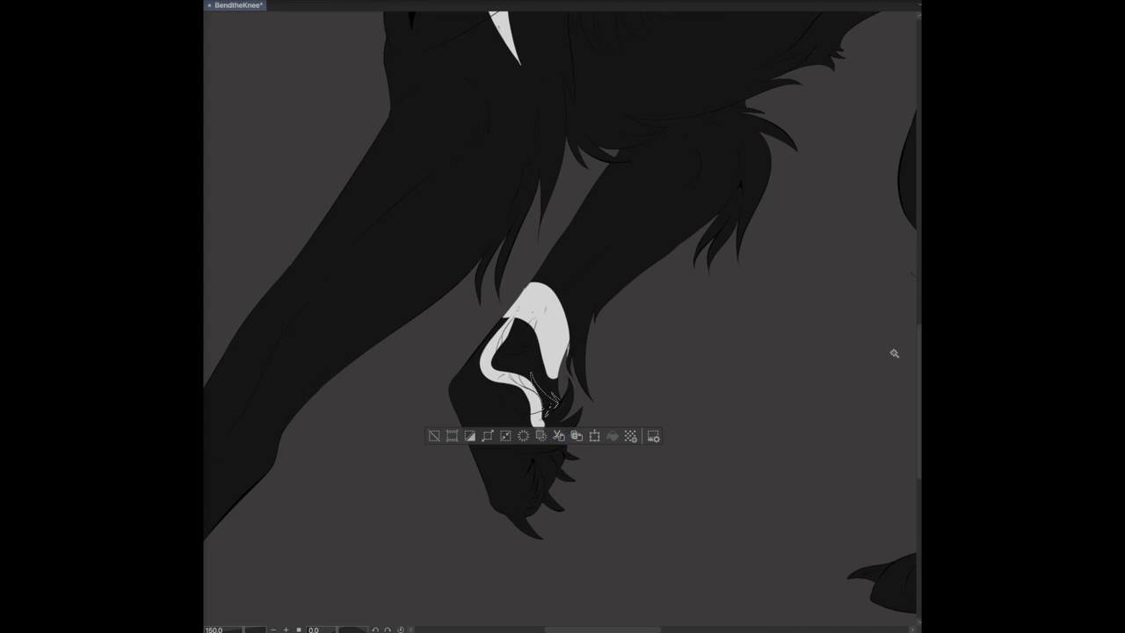
mouse_move(556, 388)
mouse_down()
mouse_move(545, 378)
mouse_move(475, 439)
mouse_move(540, 492)
mouse_move(514, 475)
mouse_up()
Step: Extend the white marking over the whole raised forepaw and softly fade the upper edge of the dark patch on the wrist
scroll(557, 383, up, 3)
drag(439, 220, 406, 268)
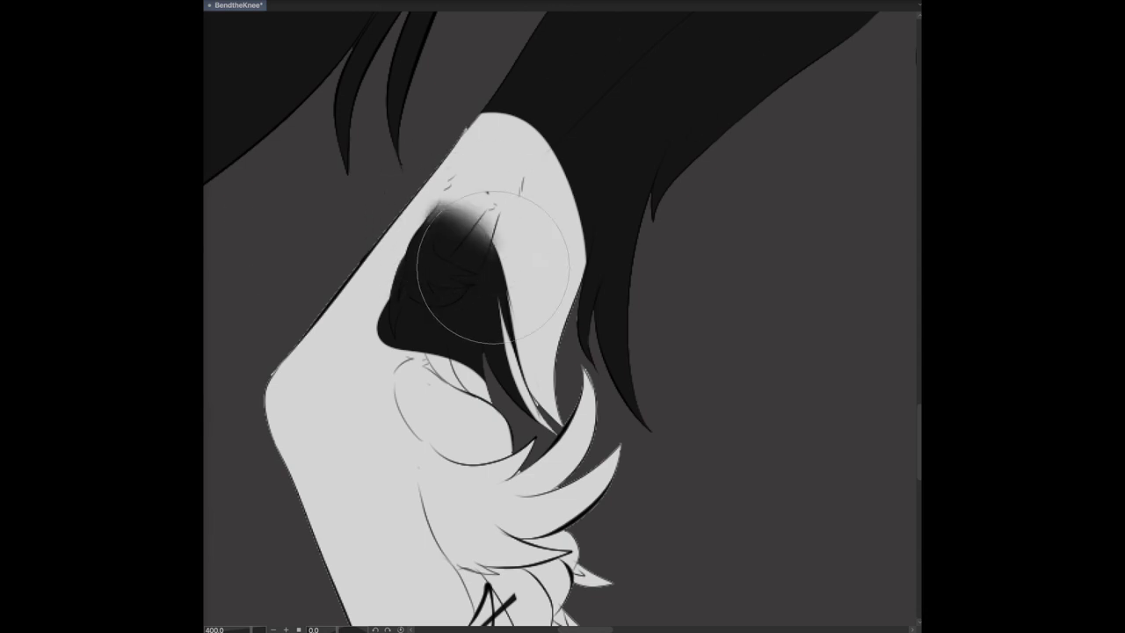
scroll(492, 571, down, 5)
Step: Paint the inside of the ear white, with pointed fur tufts along its edge and base, and clear the selection
scroll(563, 316, up, 2)
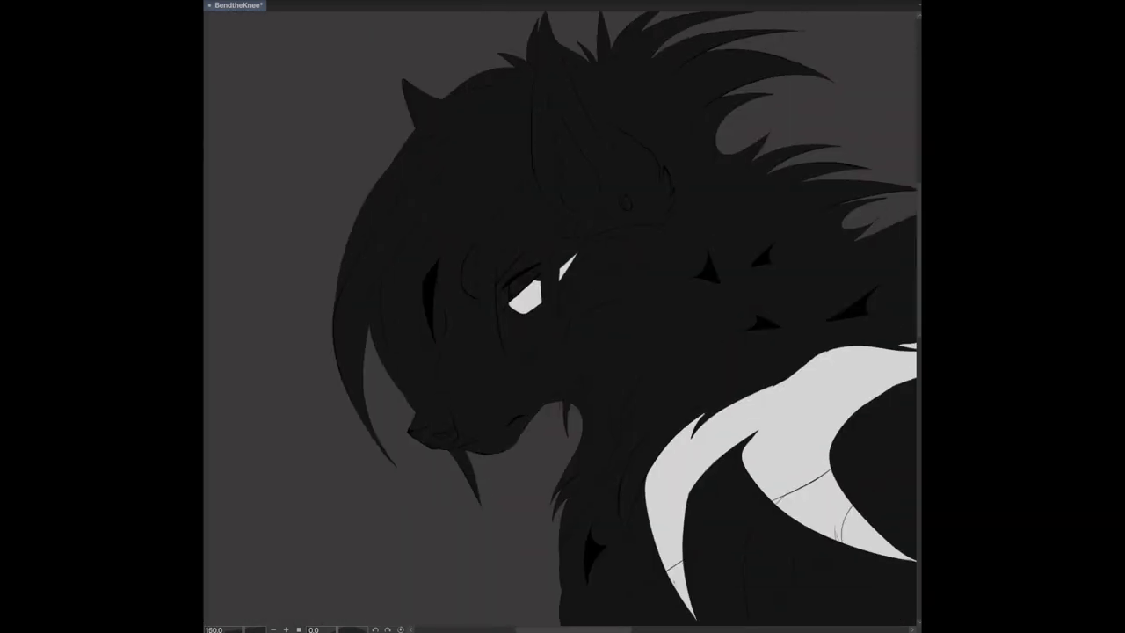
mouse_move(552, 101)
mouse_down()
mouse_move(562, 197)
mouse_move(598, 211)
mouse_up()
scroll(640, 250, up, 3)
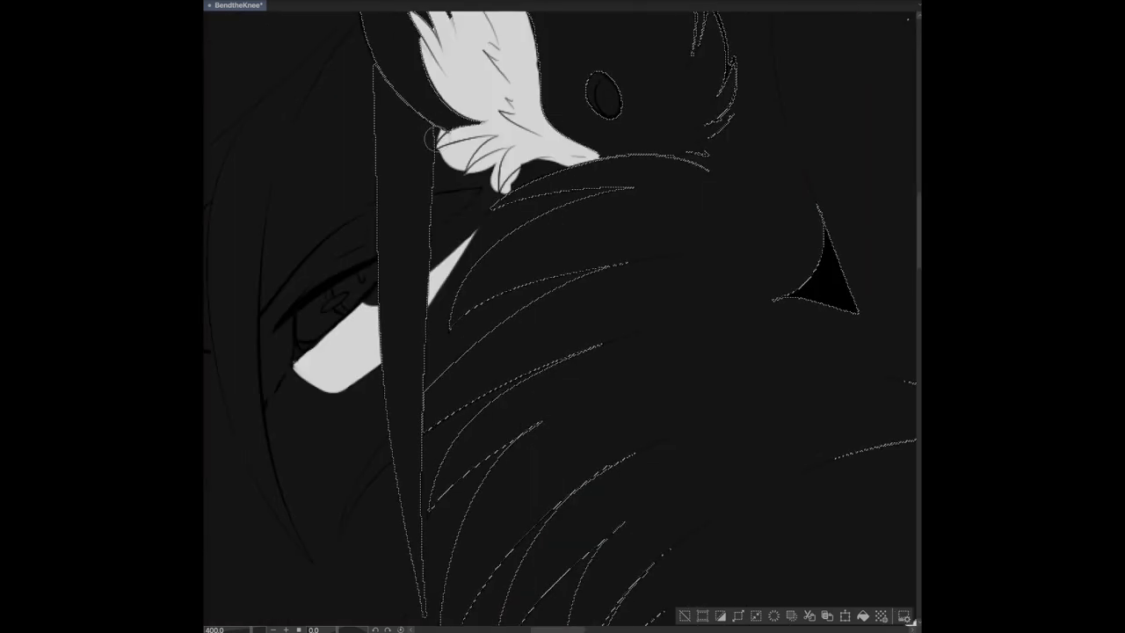
mouse_move(493, 141)
mouse_down()
mouse_move(439, 176)
mouse_move(501, 162)
mouse_move(531, 169)
mouse_up()
key(ctrl+d)
scroll(882, 78, up, 3)
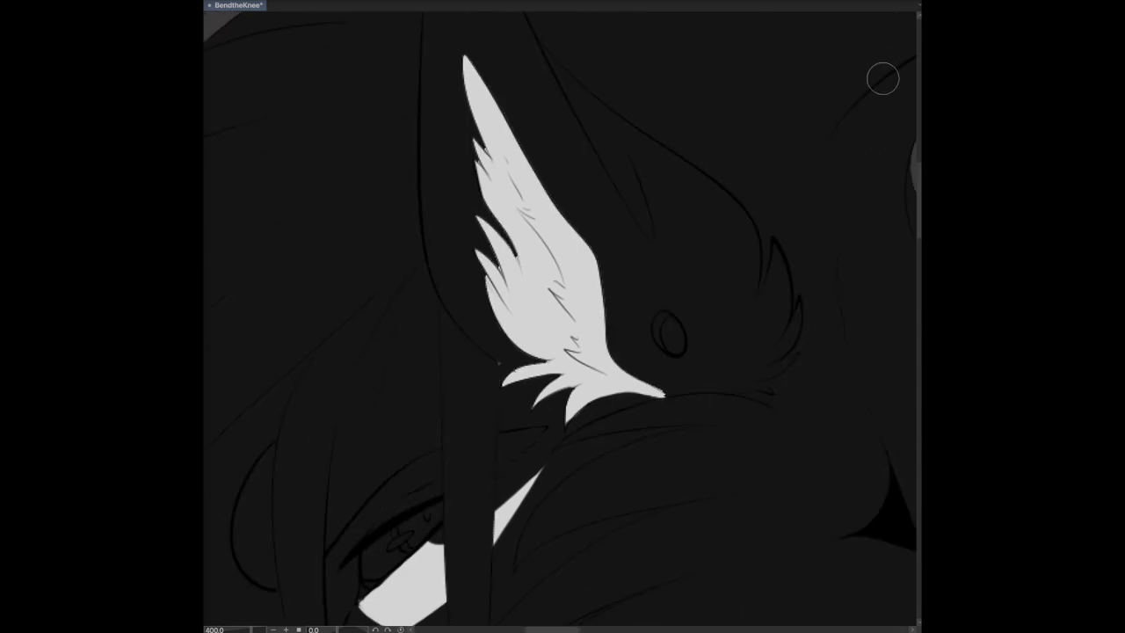
Step: Open the AshInfected image as a reference and return to the BendtheKnee drawing
scroll(562, 317, down, 5)
scroll(562, 316, down, 3)
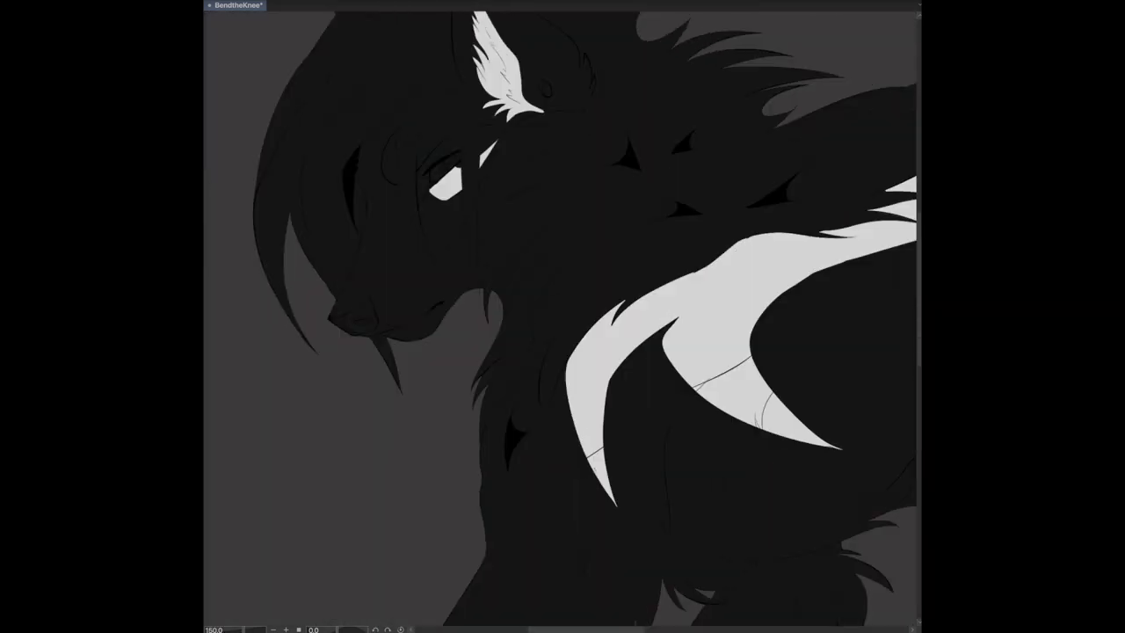
key(ctrl+o)
click(761, 94)
text(ashinf)
click(477, 185)
key(Return)
scroll(562, 317, up, 3)
key(ctrl+Tab)
key(ctrl+Tab)
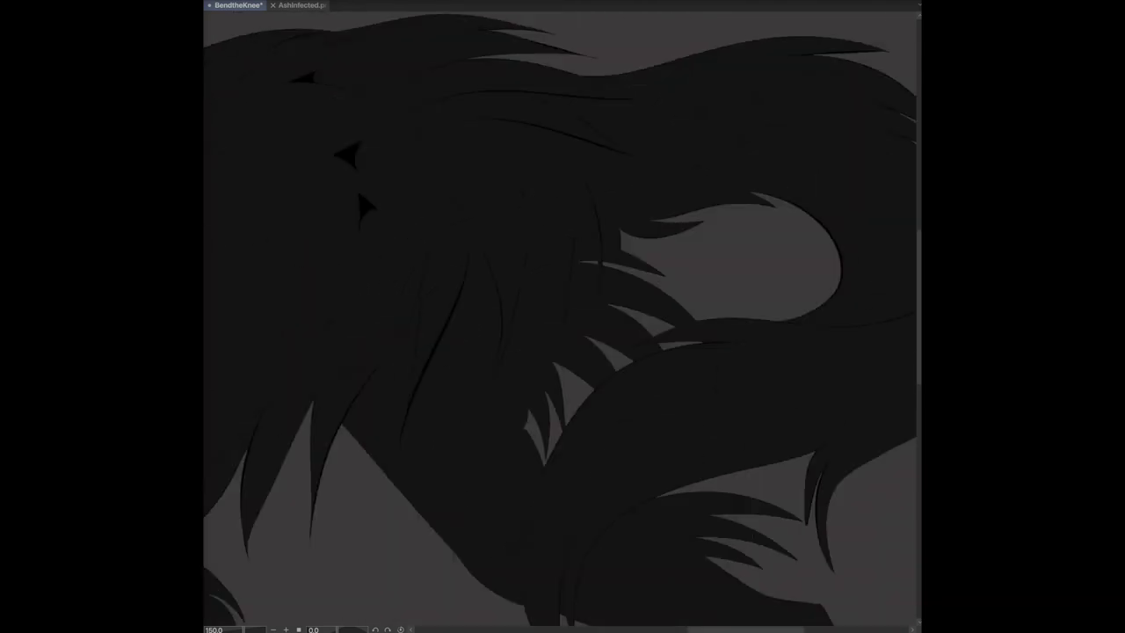
Step: Color the nose dark brown, fading it softly into the black muzzle above
key(ctrl+Tab)
scroll(406, 280, up, 5)
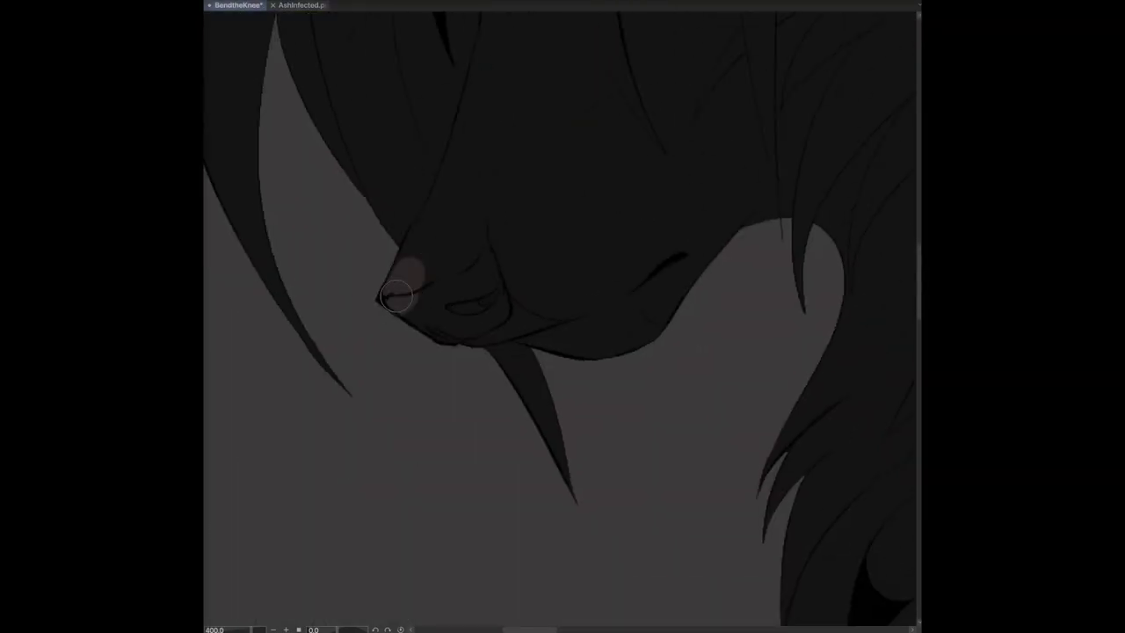
scroll(447, 264, down, 2)
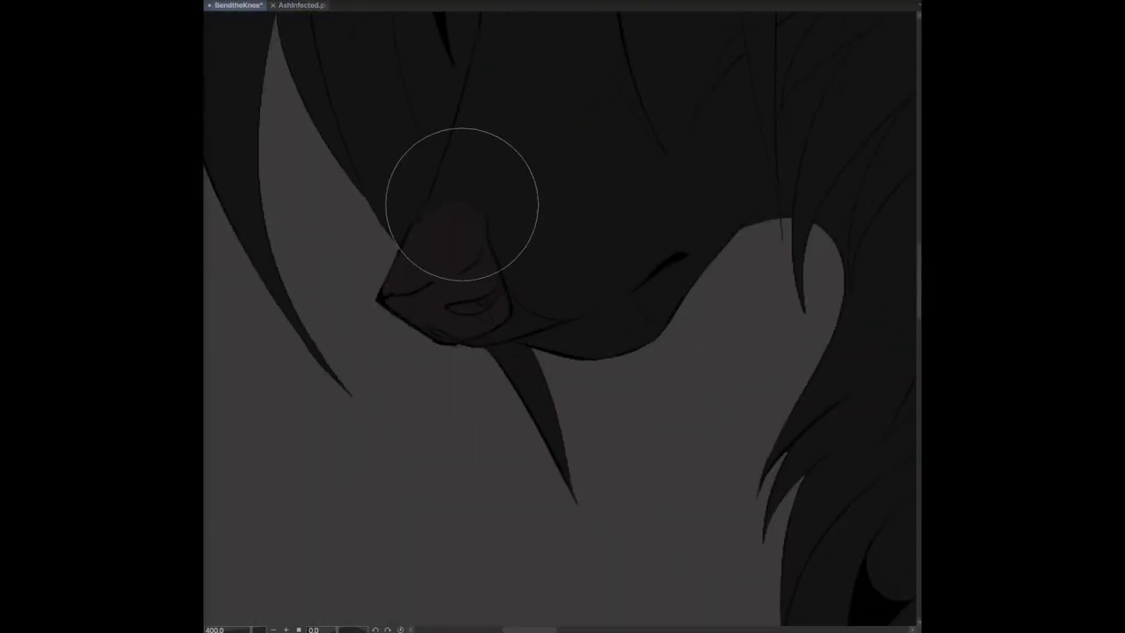
Step: Check the AshInfected reference and color the eye's iris bright red with a pale pink highlight
key(ctrl+Tab)
scroll(562, 317, down, 3)
scroll(562, 316, up, 3)
key(ctrl+Tab)
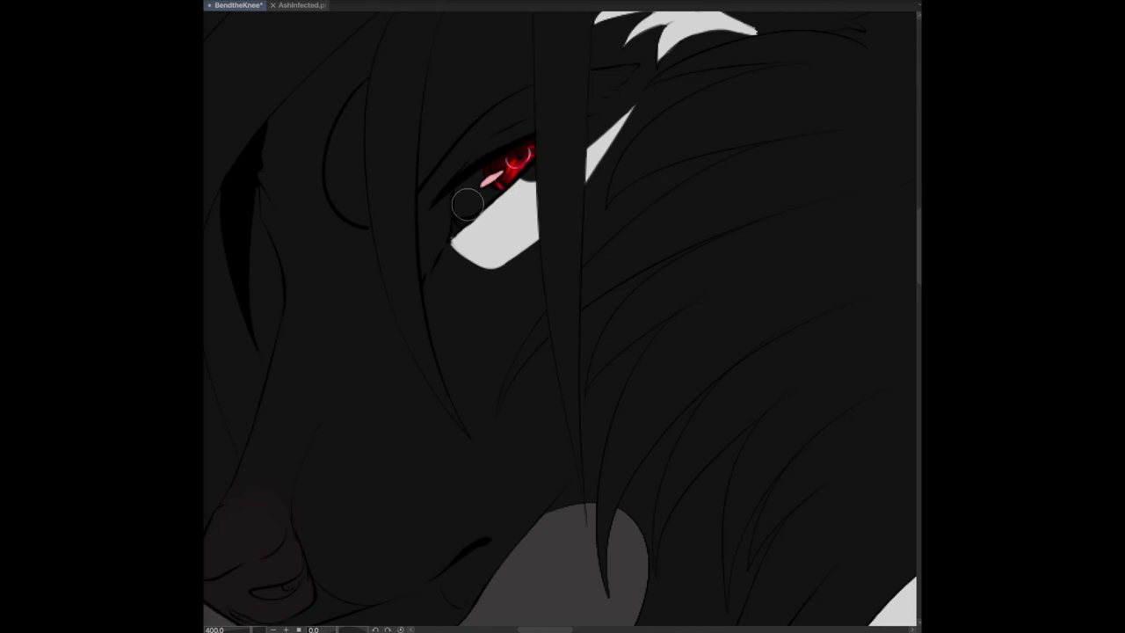
key(ctrl+0)
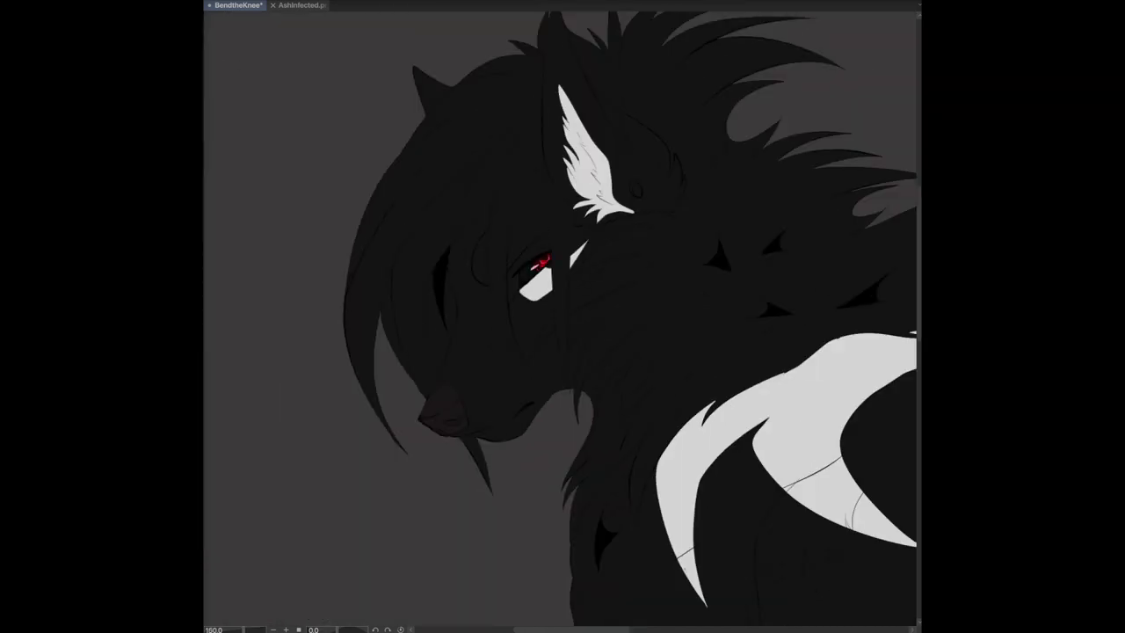
Step: Color the round ear stud orange-yellow and check the AshInfected reference
scroll(530, 141, up, 5)
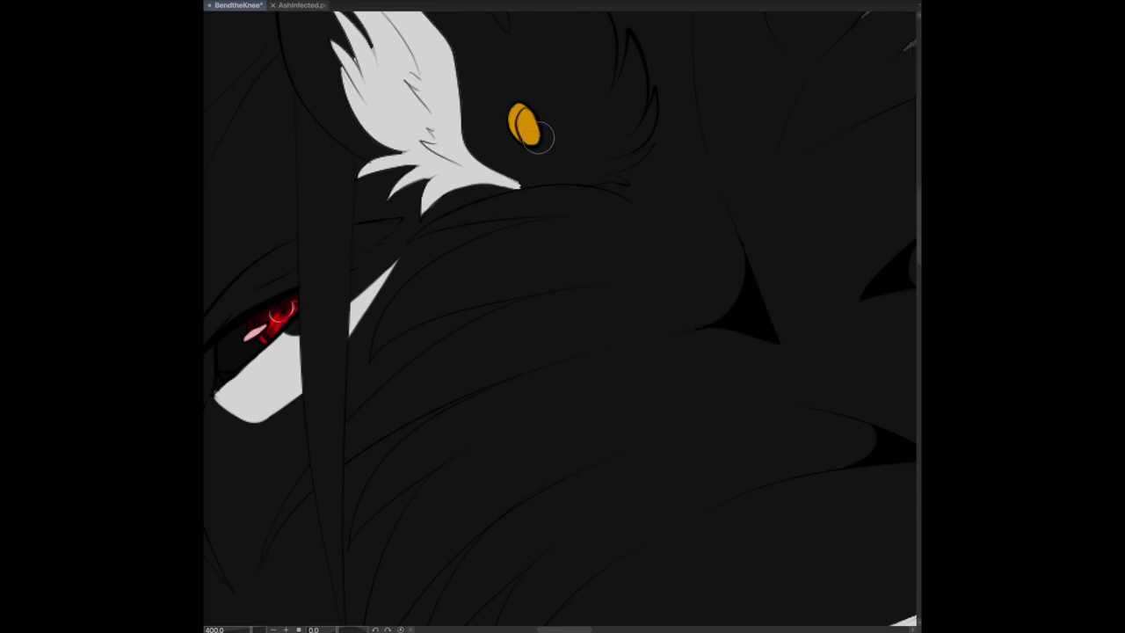
scroll(562, 317, down, 6)
key(ctrl+Tab)
key(ctrl+Tab)
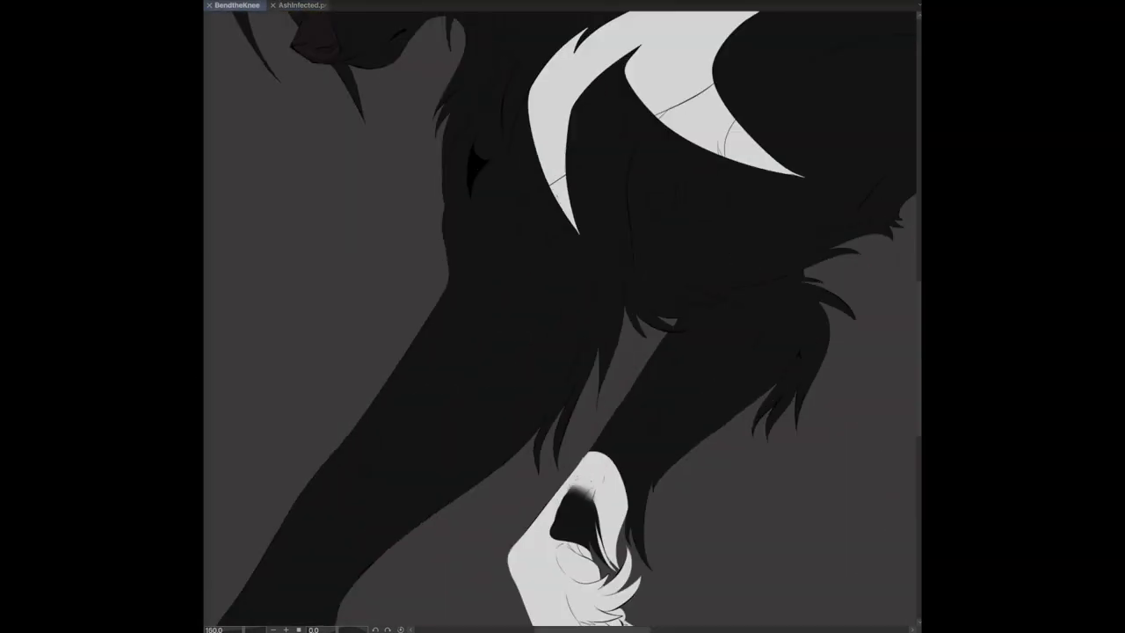
Step: Paint the four claws of the raised forepaw dark reddish brown
scroll(562, 316, down, 3)
scroll(563, 244, down, 3)
drag(527, 255, 584, 257)
drag(508, 211, 557, 188)
scroll(613, 108, up, 2)
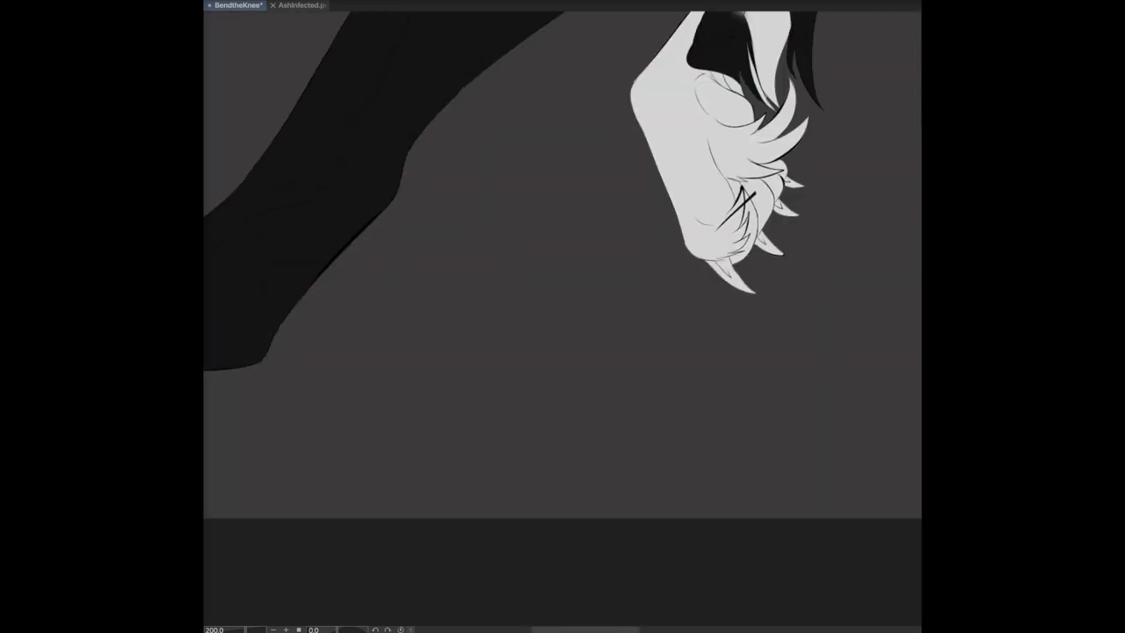
scroll(562, 317, up, 3)
drag(461, 253, 558, 313)
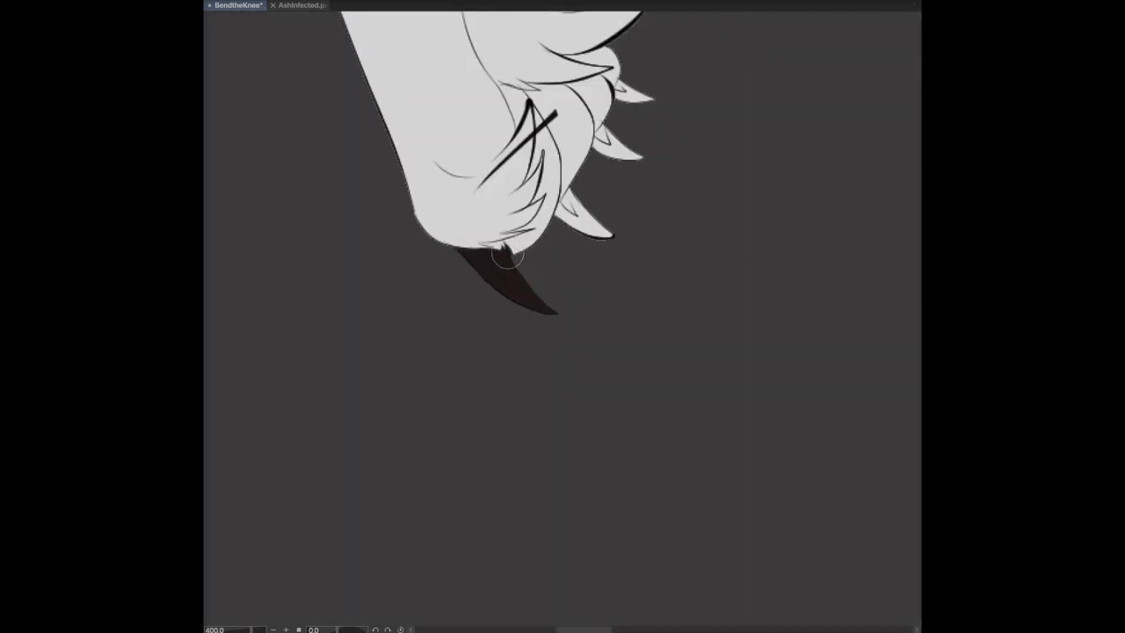
drag(552, 186, 607, 238)
drag(594, 128, 627, 166)
drag(615, 70, 647, 96)
scroll(536, 255, down, 3)
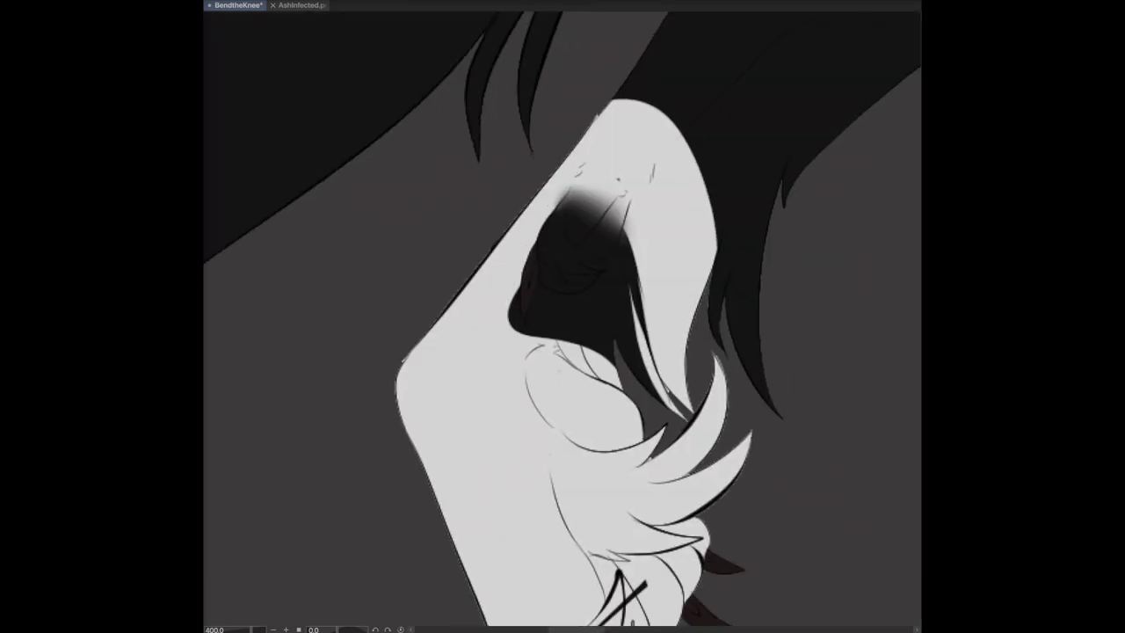
Step: Color the raised forepaw's pads brown and restore the pointed white fur tufts overlapping the toe pads
scroll(562, 316, down, 3)
mouse_move(544, 446)
mouse_down()
mouse_move(653, 257)
mouse_move(556, 310)
mouse_move(602, 426)
mouse_up()
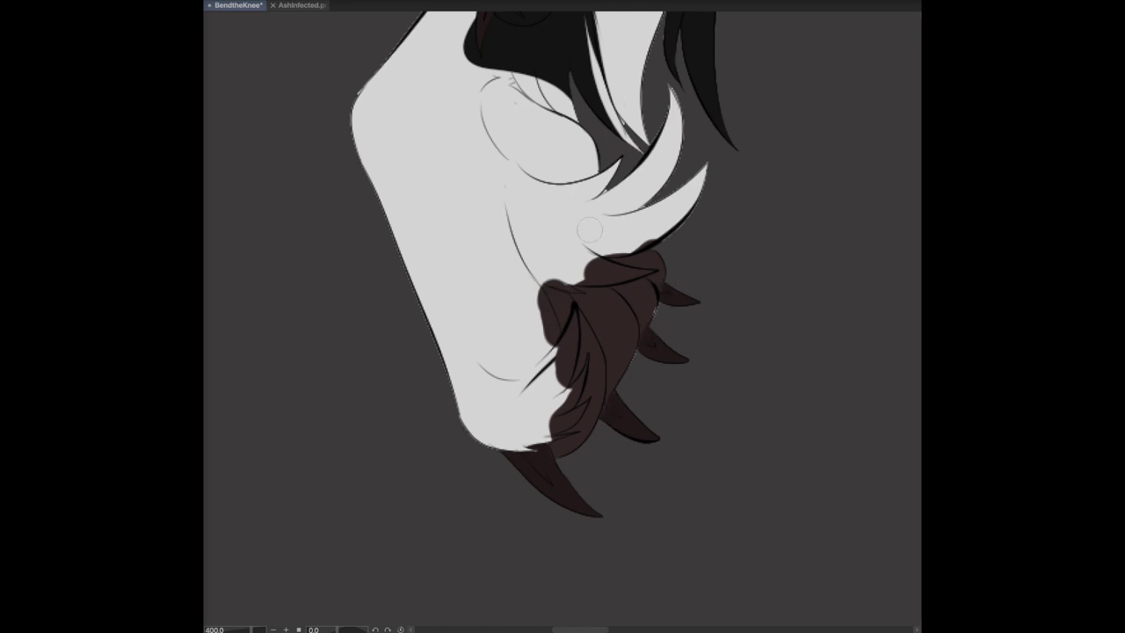
drag(555, 288, 650, 270)
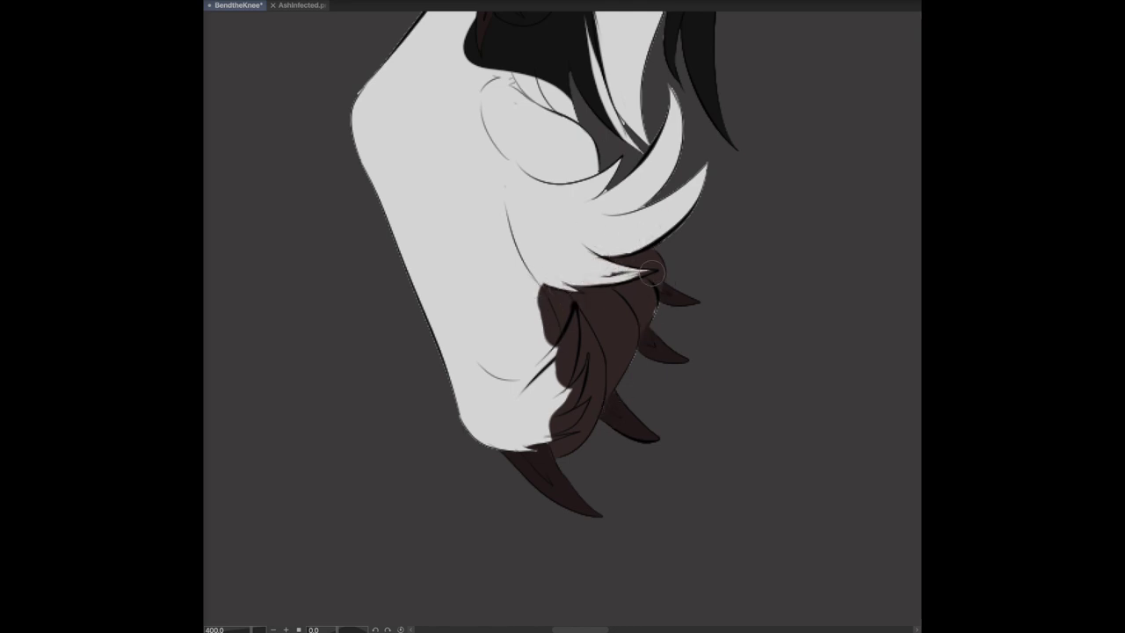
mouse_move(539, 332)
mouse_down()
mouse_move(572, 323)
mouse_move(551, 391)
mouse_move(585, 372)
mouse_move(547, 420)
mouse_up()
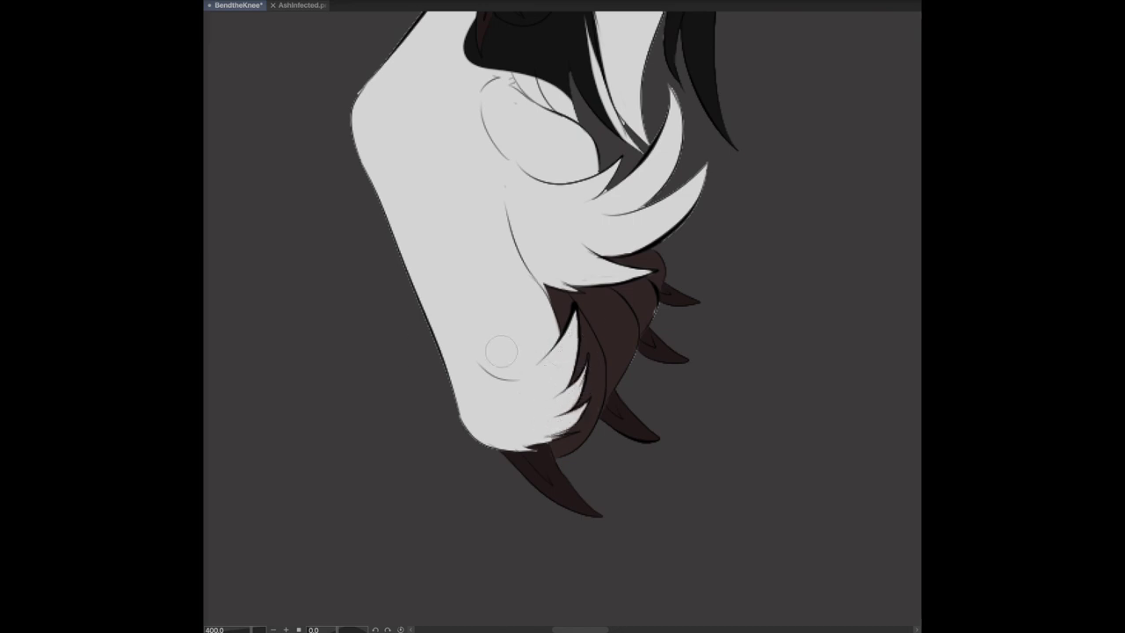
mouse_move(507, 116)
mouse_down()
mouse_move(577, 137)
mouse_move(499, 156)
mouse_up()
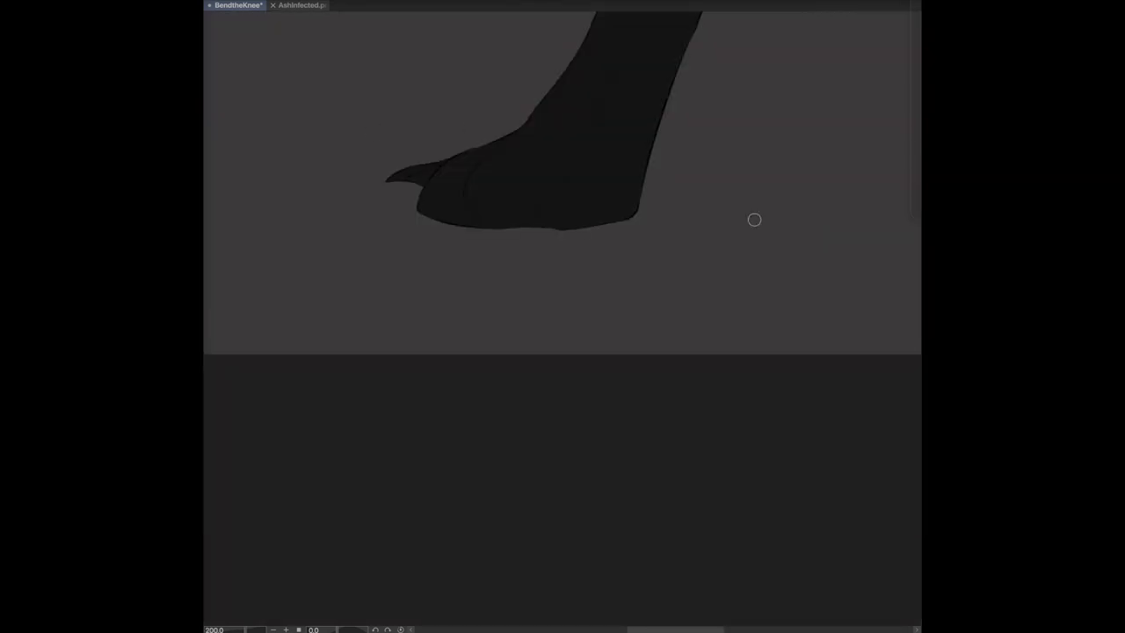
Step: Color the claws and pads of the standing paws dark reddish brown
scroll(754, 220, left, 5)
scroll(754, 219, up, 3)
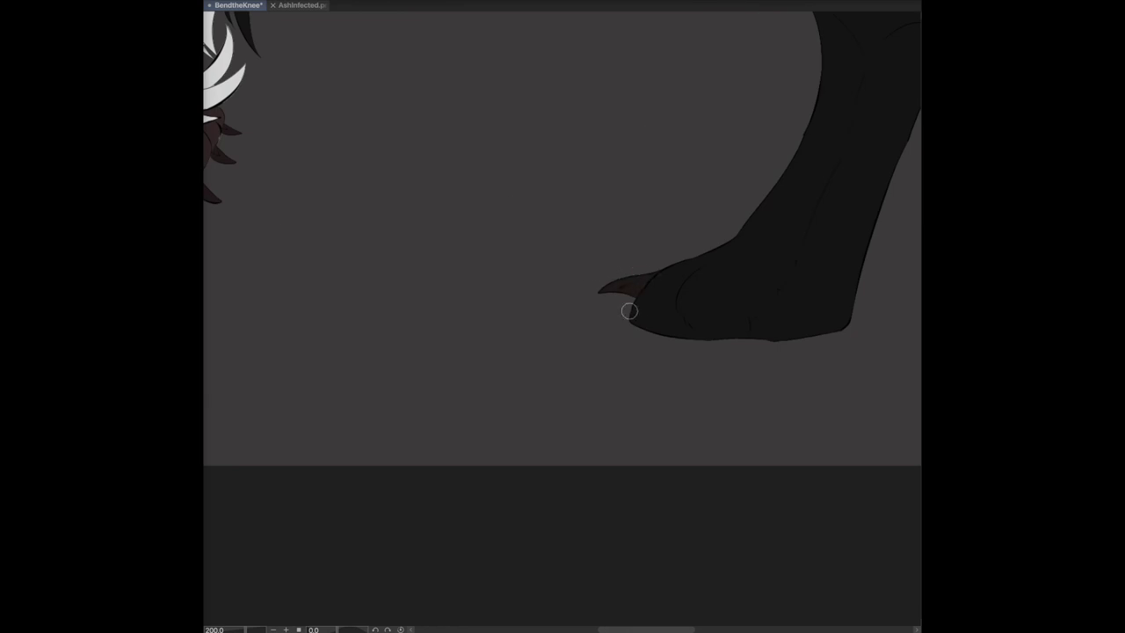
scroll(612, 309, right, 5)
scroll(595, 238, up, 1)
scroll(562, 264, down, 8)
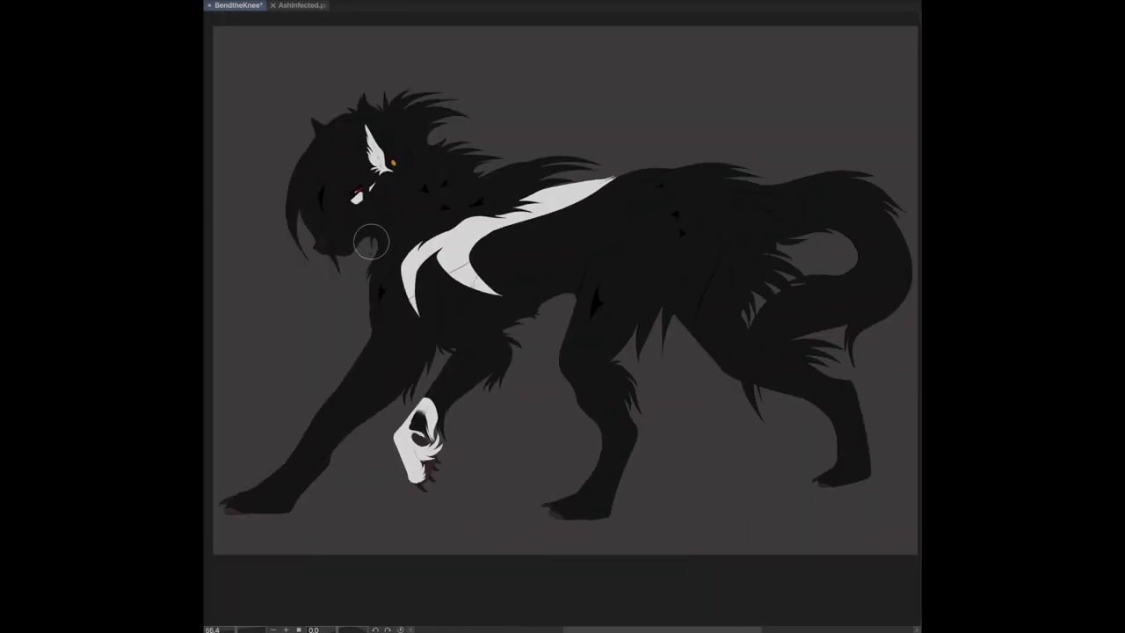
Step: Block in flat purple shadow shapes over the head, neck, belly, legs, haunch and tail
mouse_move(370, 158)
mouse_down()
mouse_move(497, 207)
mouse_move(394, 243)
mouse_move(435, 295)
mouse_move(416, 354)
mouse_up()
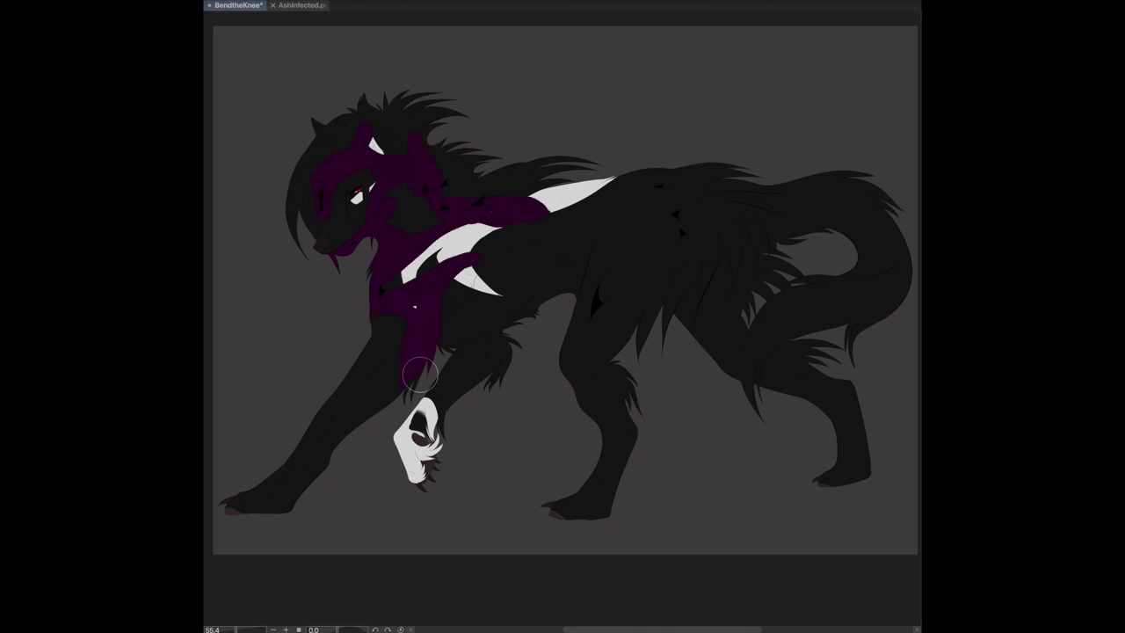
mouse_move(299, 495)
mouse_down()
mouse_move(446, 294)
mouse_move(546, 193)
mouse_up()
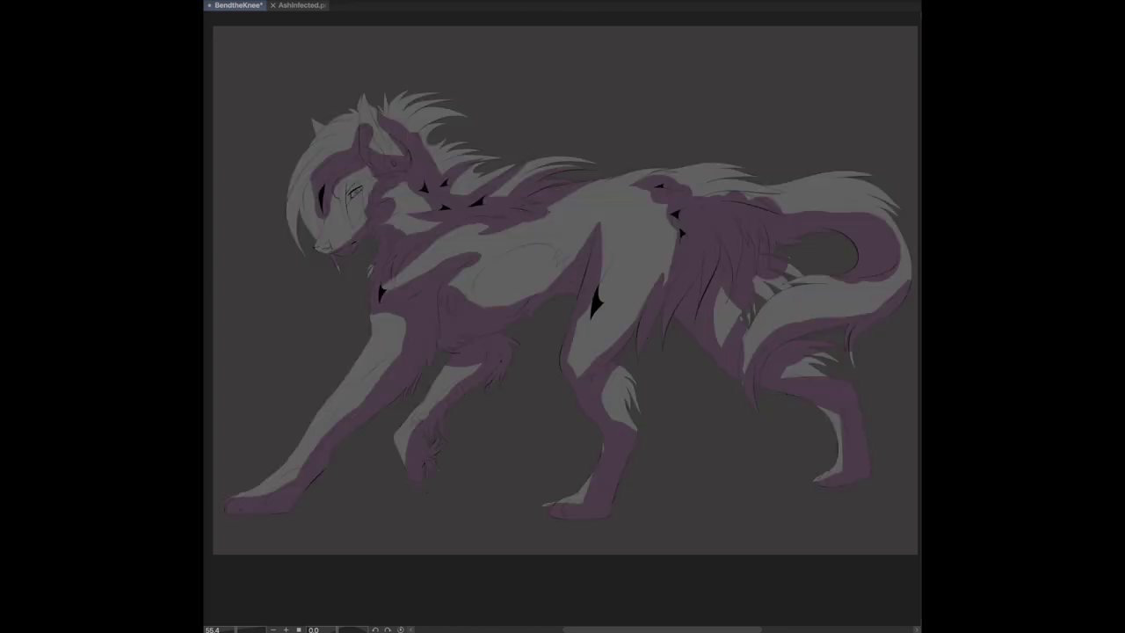
Step: Add purple shading around the eye, under the hair strand crossing the face and along the cheek fur
scroll(437, 227, up, 10)
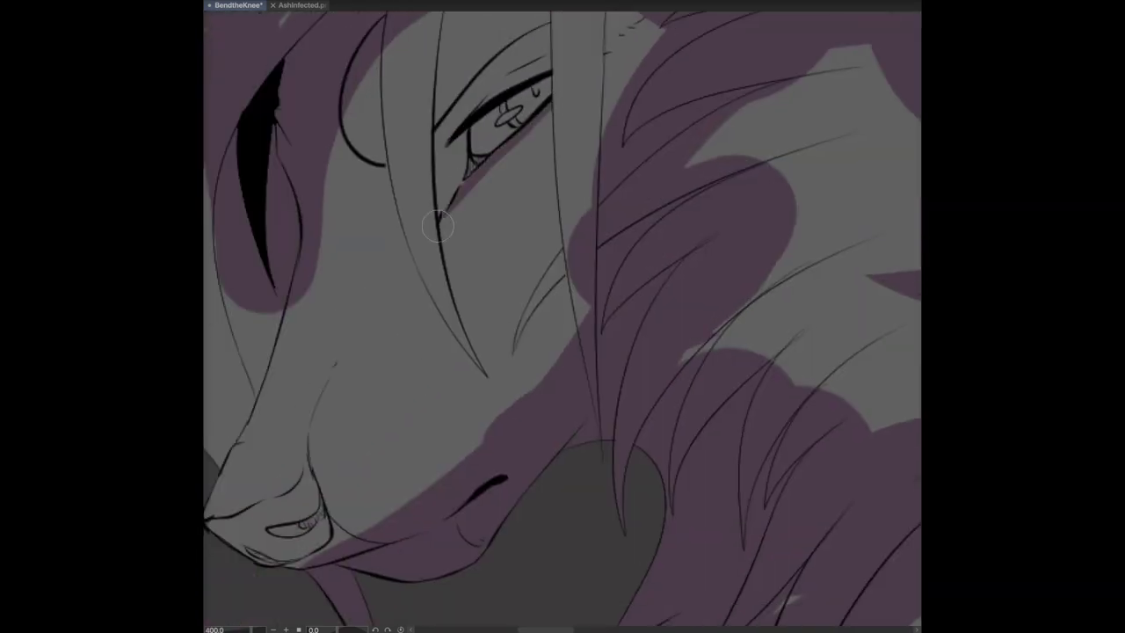
mouse_move(437, 227)
mouse_down()
mouse_move(471, 158)
mouse_move(536, 83)
mouse_move(555, 113)
mouse_move(526, 158)
mouse_move(551, 207)
mouse_move(556, 257)
mouse_up()
mouse_move(532, 322)
mouse_down()
mouse_move(565, 279)
mouse_move(542, 419)
mouse_move(416, 518)
mouse_move(536, 386)
mouse_up()
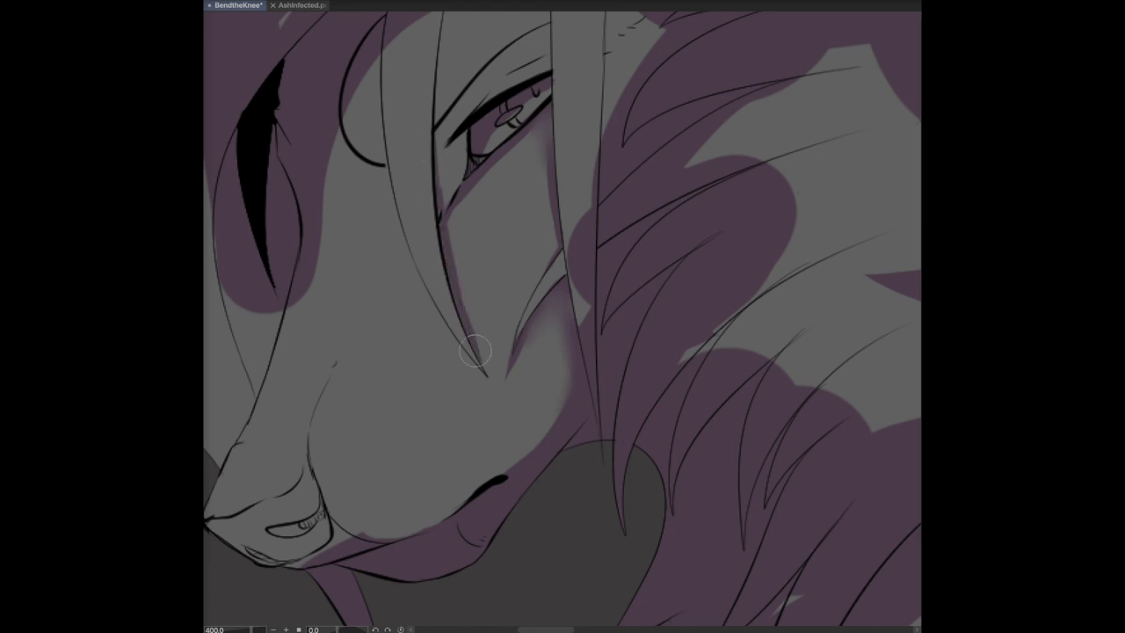
drag(446, 248, 419, 268)
drag(501, 169, 426, 222)
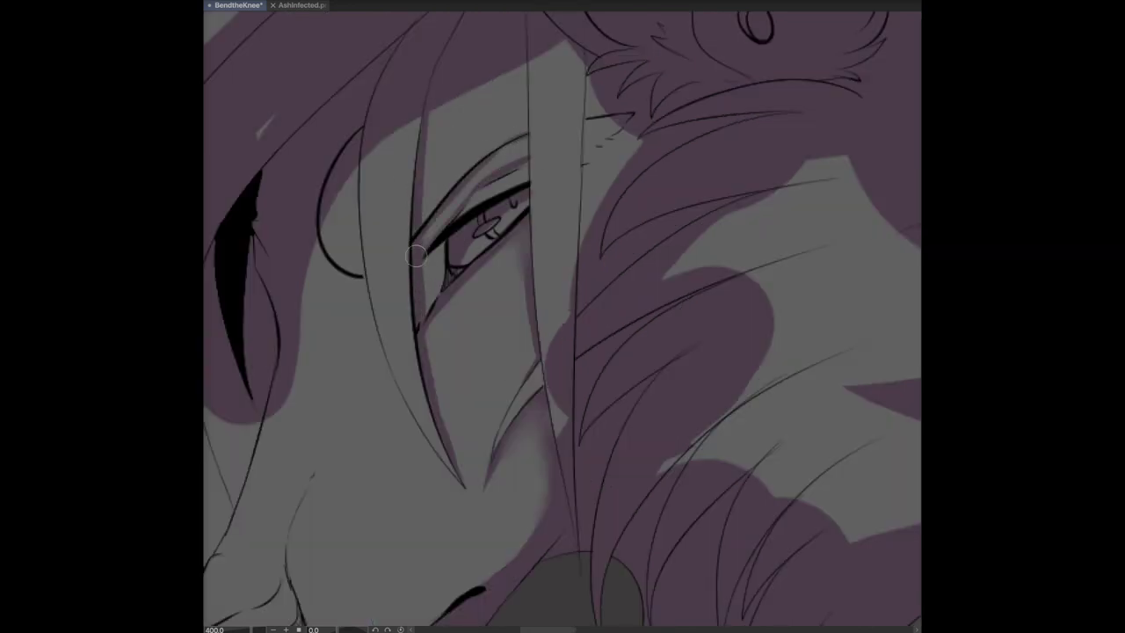
Step: Shade the forehead, brow ring, nose and jaw in purple, with softly blended shadow edges
mouse_move(457, 97)
mouse_down()
mouse_move(490, 31)
mouse_move(447, 165)
mouse_move(510, 149)
mouse_move(483, 132)
mouse_up()
mouse_move(457, 176)
mouse_down()
mouse_move(504, 235)
mouse_move(480, 68)
mouse_move(531, 305)
mouse_move(541, 320)
mouse_move(524, 262)
mouse_move(602, 422)
mouse_up()
mouse_move(488, 204)
mouse_down()
mouse_move(446, 250)
mouse_move(447, 219)
mouse_up()
mouse_move(515, 610)
mouse_down()
mouse_move(468, 454)
mouse_move(316, 435)
mouse_move(387, 400)
mouse_up()
scroll(757, 82, down, 5)
drag(452, 263, 544, 250)
scroll(293, 280, up, 7)
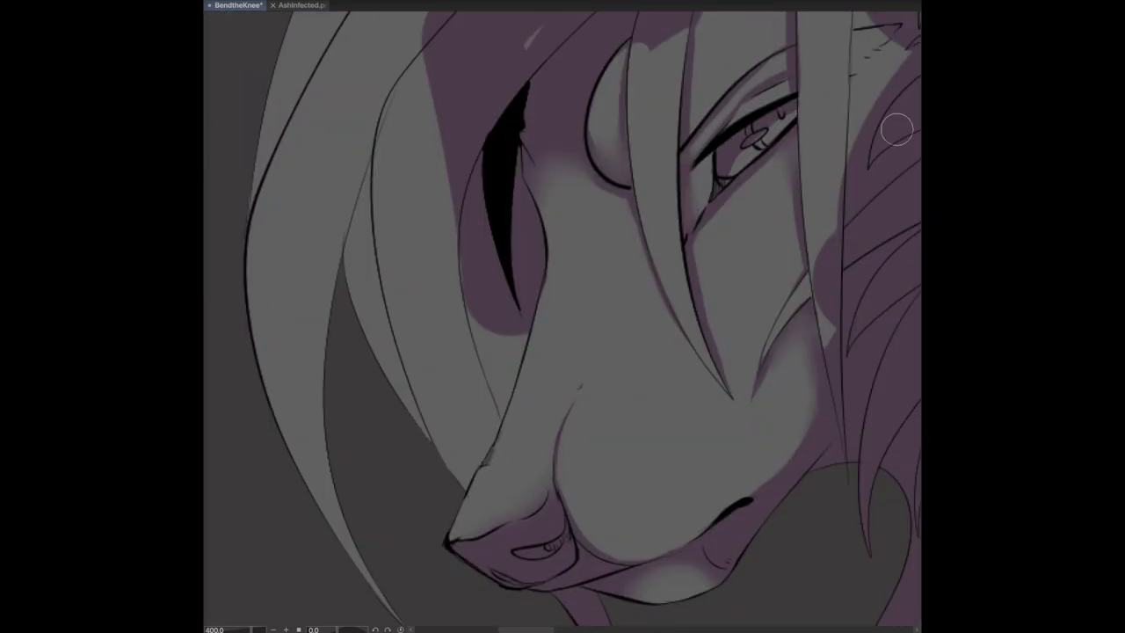
Step: Select the face together with the neck fur, ear and mane areas
scroll(528, 243, up, 5)
scroll(527, 243, right, 7)
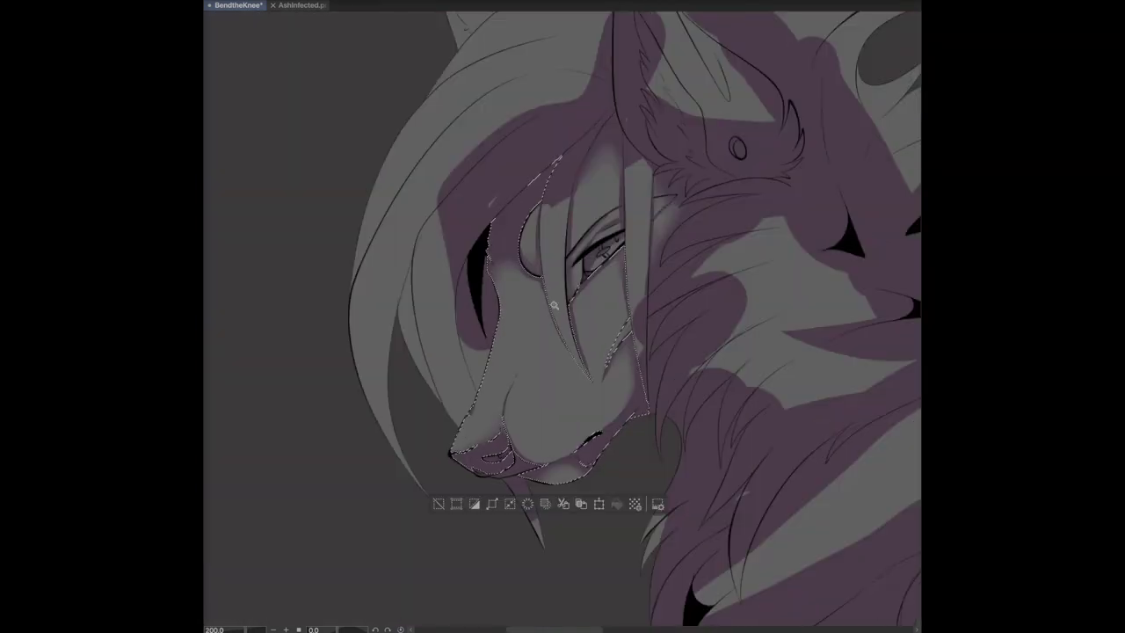
click(502, 457)
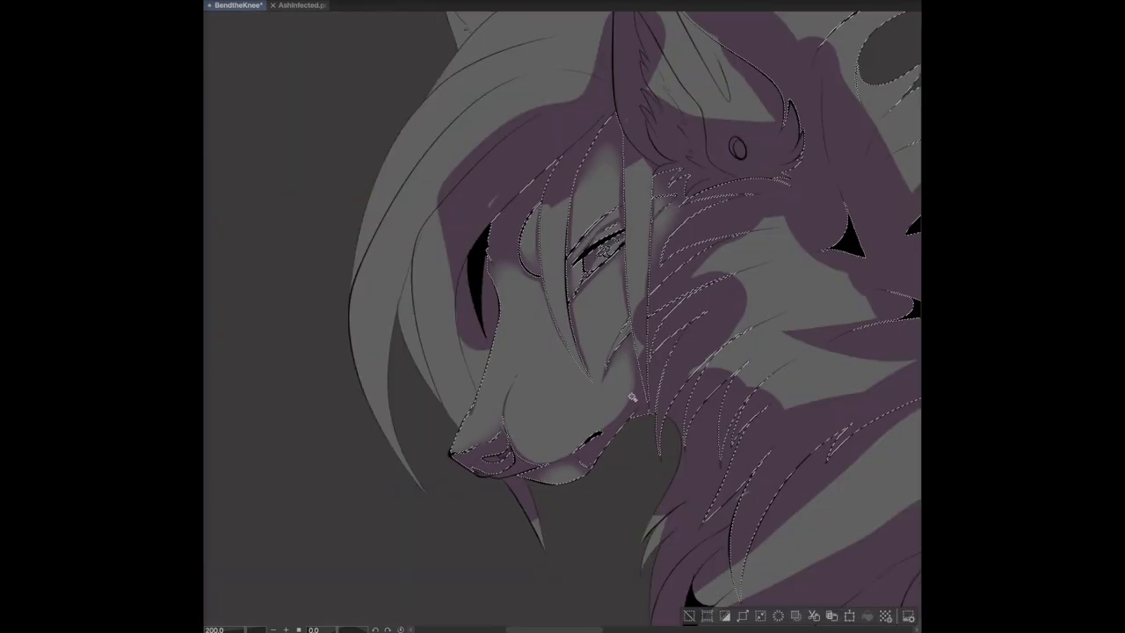
drag(502, 457, 402, 406)
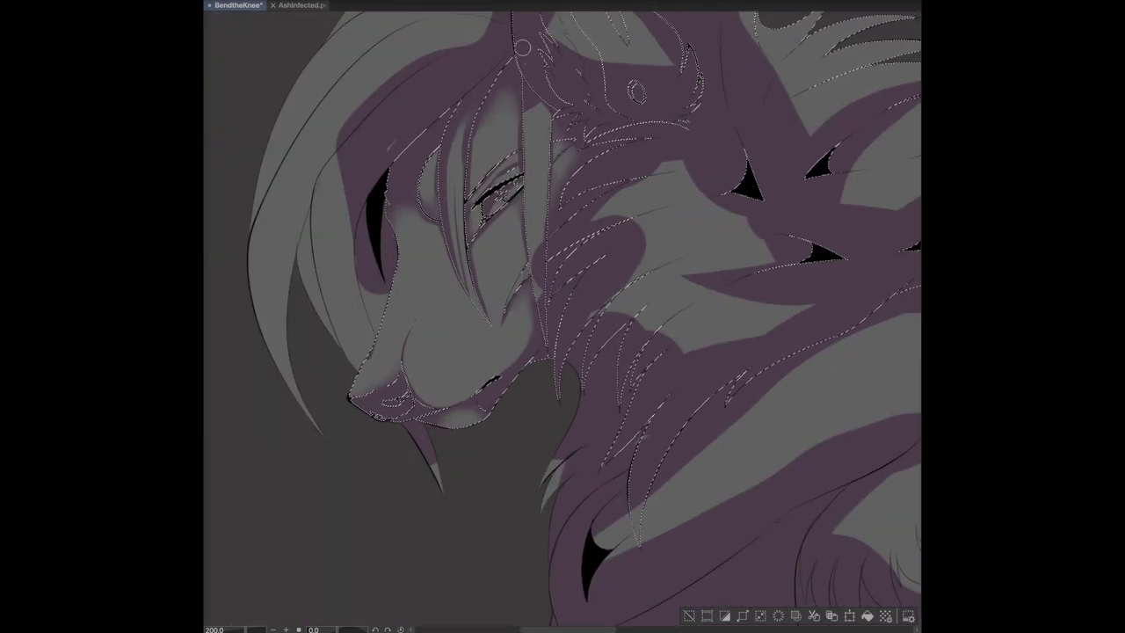
Step: Shade the thin hair strands beside the eye and the inner edge of the fringe in purple
mouse_move(533, 227)
mouse_down()
mouse_move(537, 334)
mouse_move(514, 136)
mouse_up()
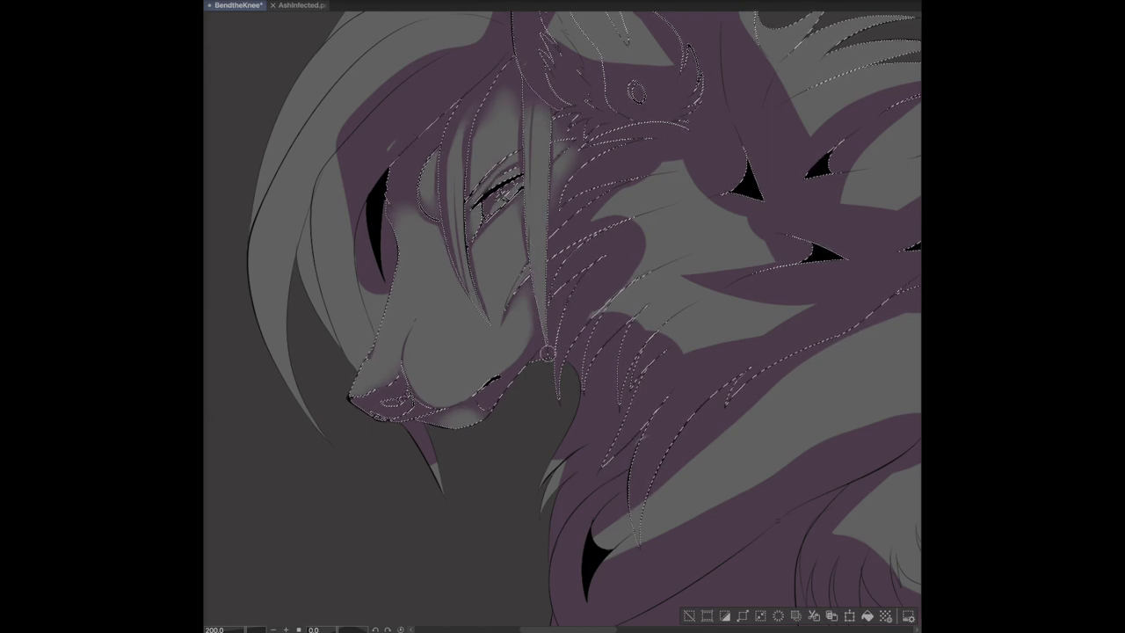
scroll(547, 353, down, 2)
scroll(550, 451, left, 3)
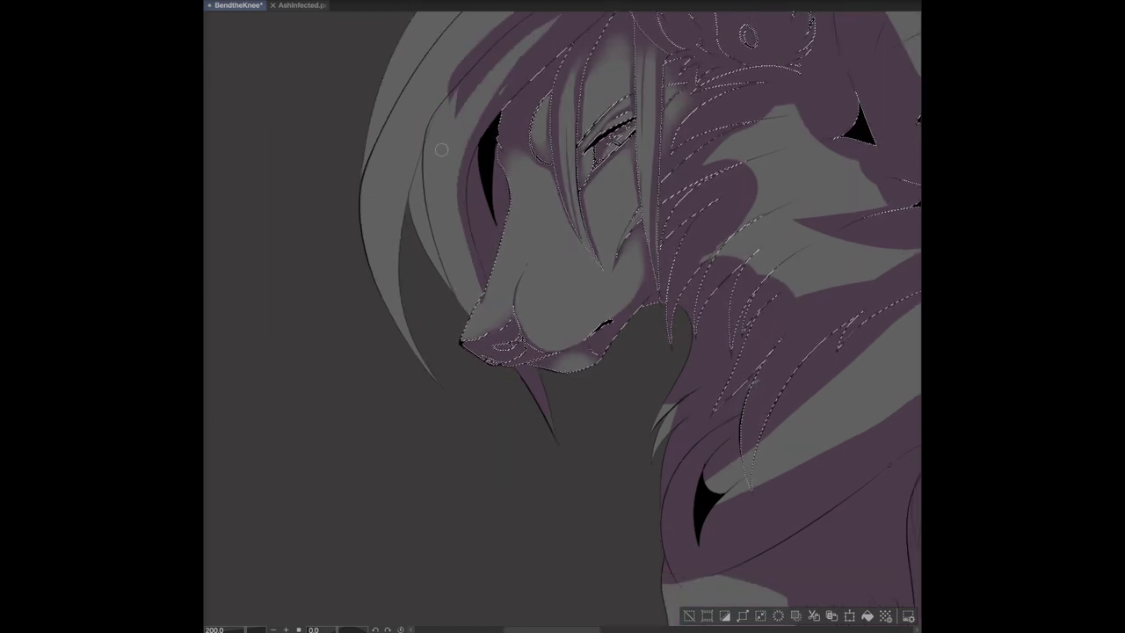
Step: Paint long, tapering purple shadow streaks along the locks of the swept fringe down to its tips
scroll(441, 150, up, 2)
scroll(413, 149, right, 3)
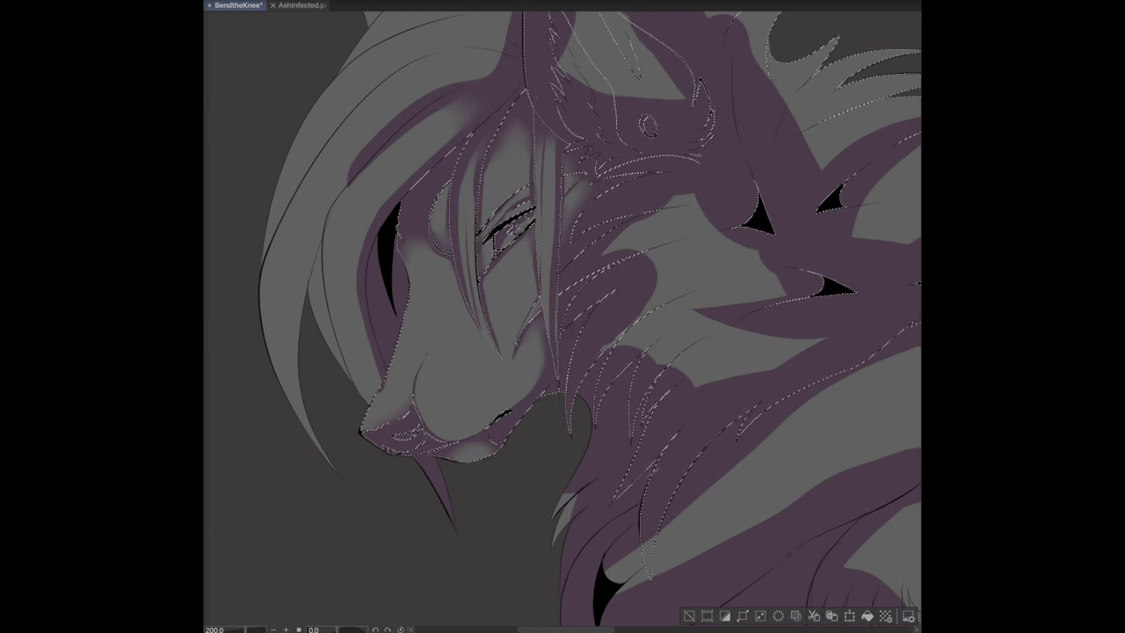
drag(333, 301, 346, 287)
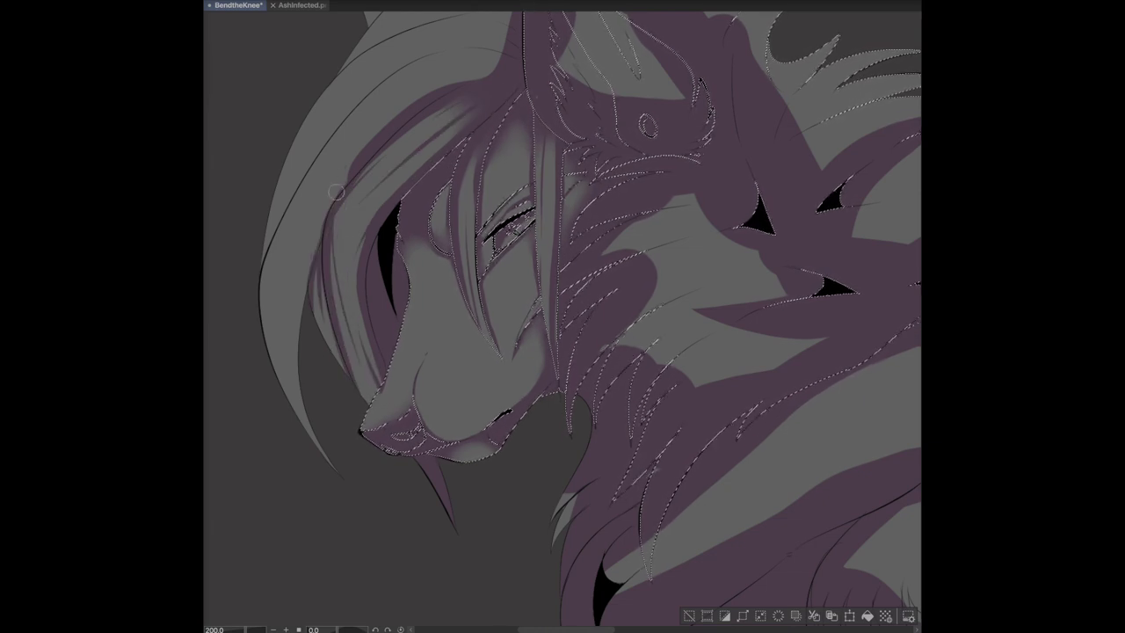
drag(393, 122, 338, 479)
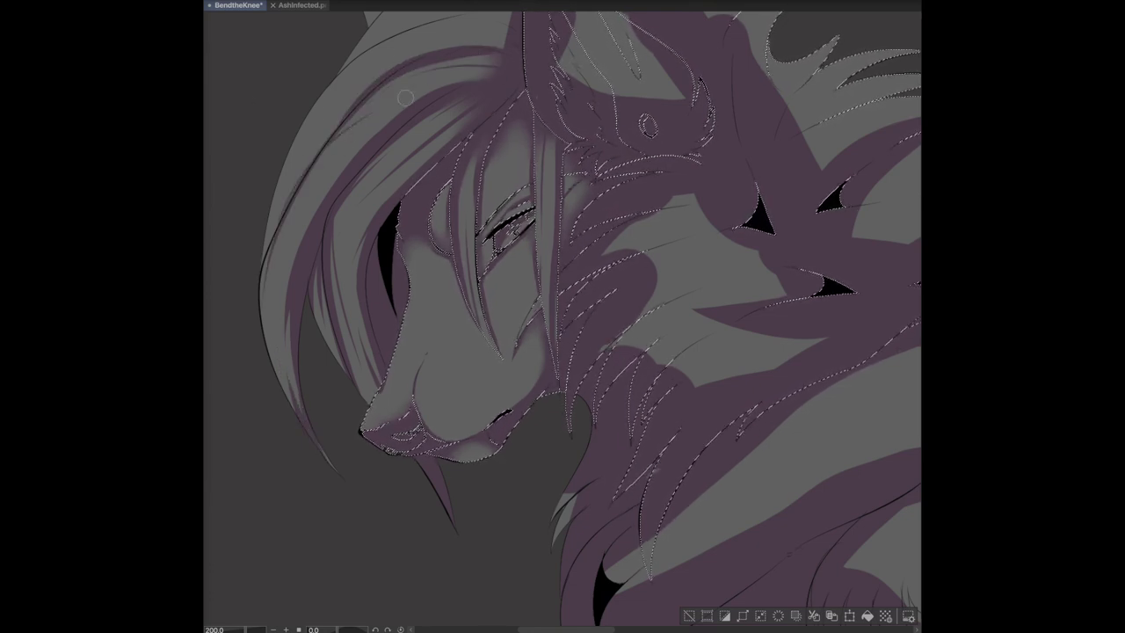
Step: Paint tapering purple shadow streaks along the upper fringe locks up to the crown of the head
drag(342, 86, 396, 118)
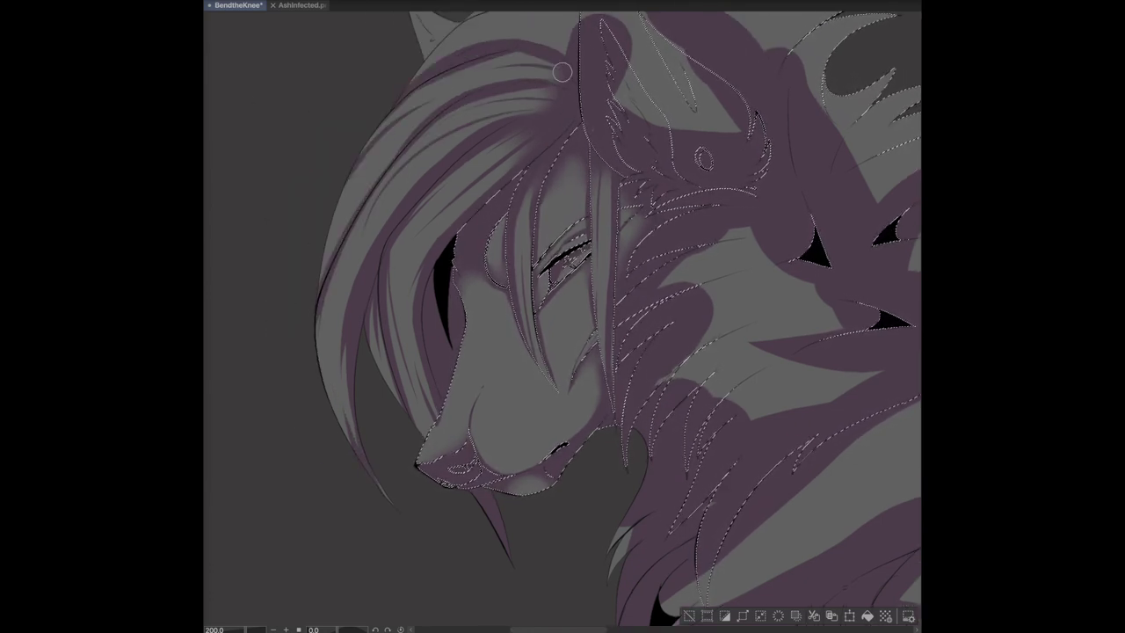
scroll(521, 56, up, 2)
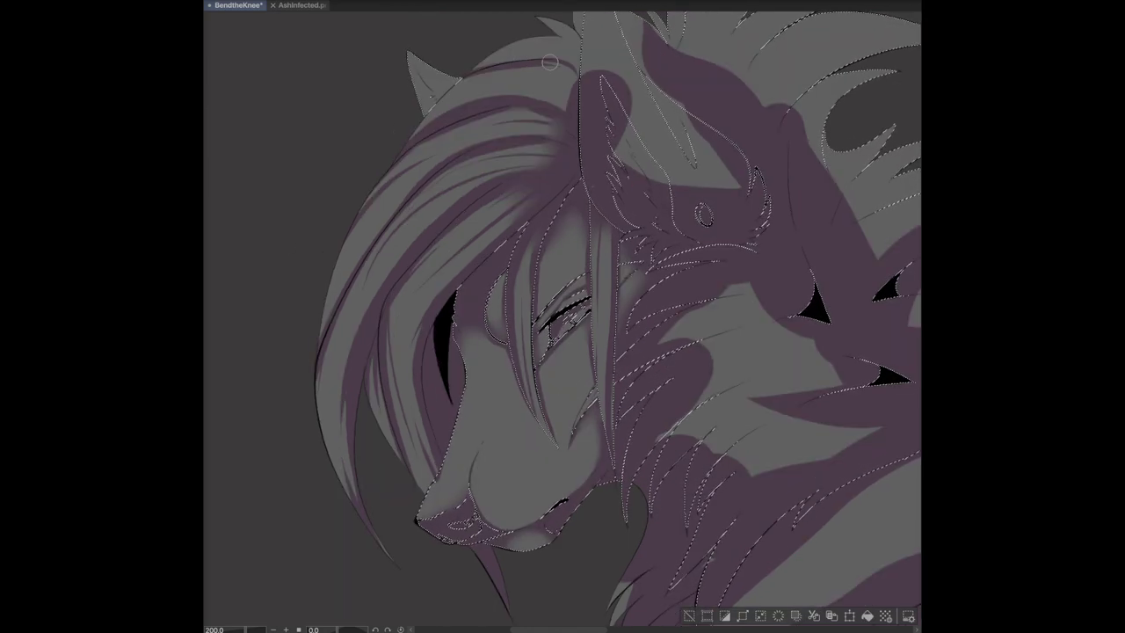
drag(539, 50, 457, 97)
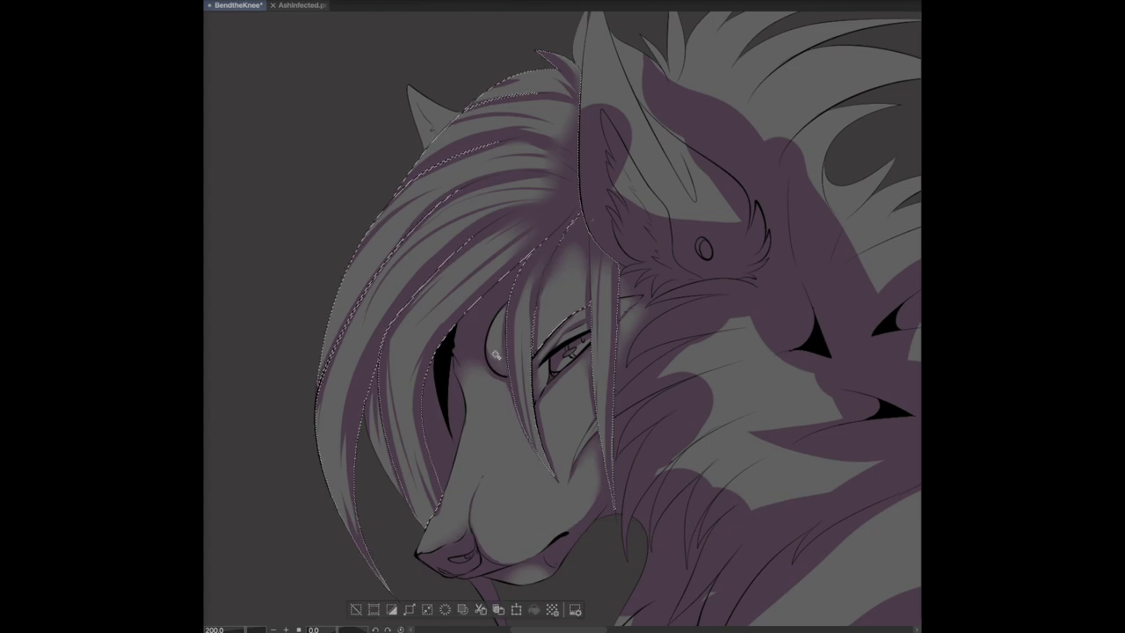
Step: Reselect the head and hair areas, and shade the far pointed ear and the near ear's inner fur in purple
scroll(633, 372, down, 5)
scroll(633, 372, up, 7)
drag(563, 352, 507, 264)
drag(290, 264, 251, 386)
mouse_move(334, 172)
mouse_down()
mouse_move(272, 312)
mouse_move(264, 281)
mouse_up()
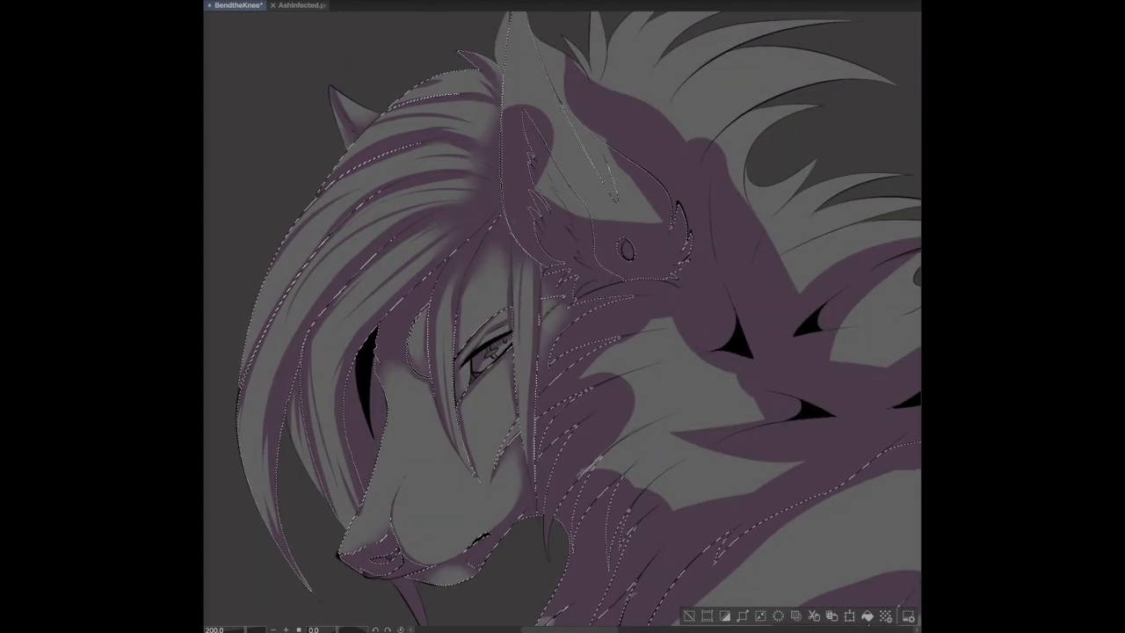
drag(541, 264, 497, 286)
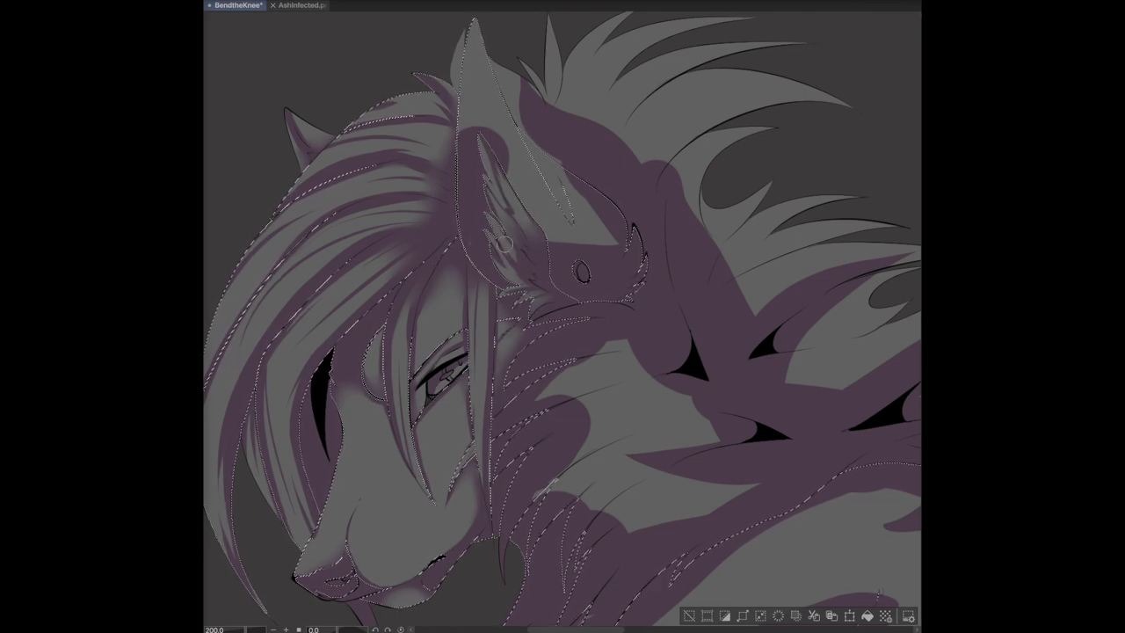
Step: Shade the short hair tufts behind the ear and the first mane lock in purple, blending the roots softly
drag(525, 136, 544, 123)
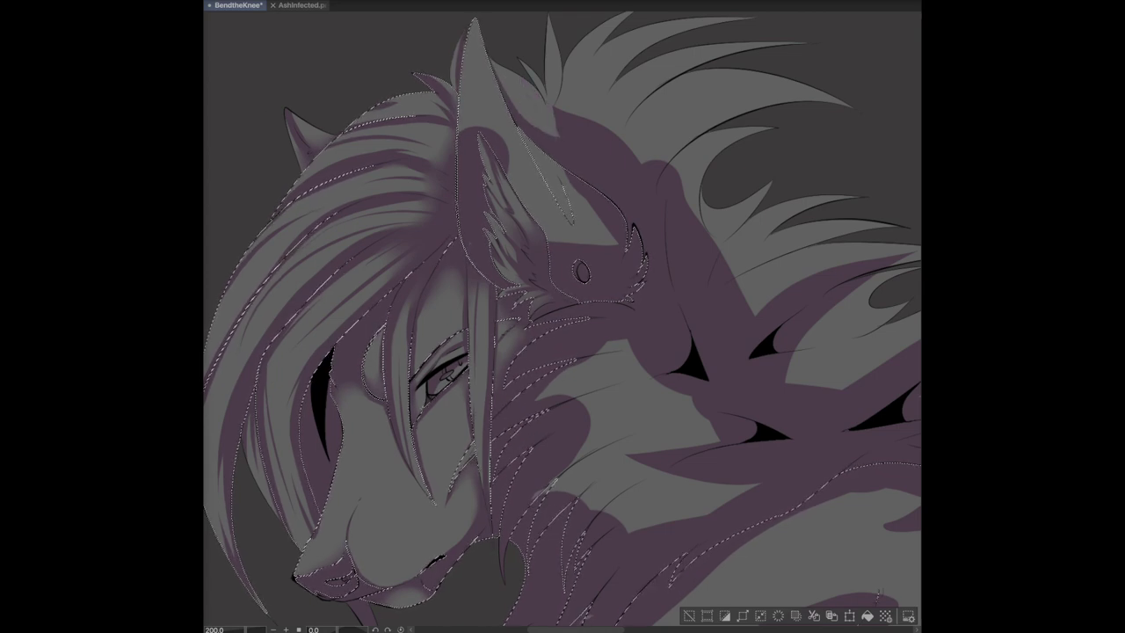
scroll(521, 316, up, 2)
drag(696, 55, 571, 251)
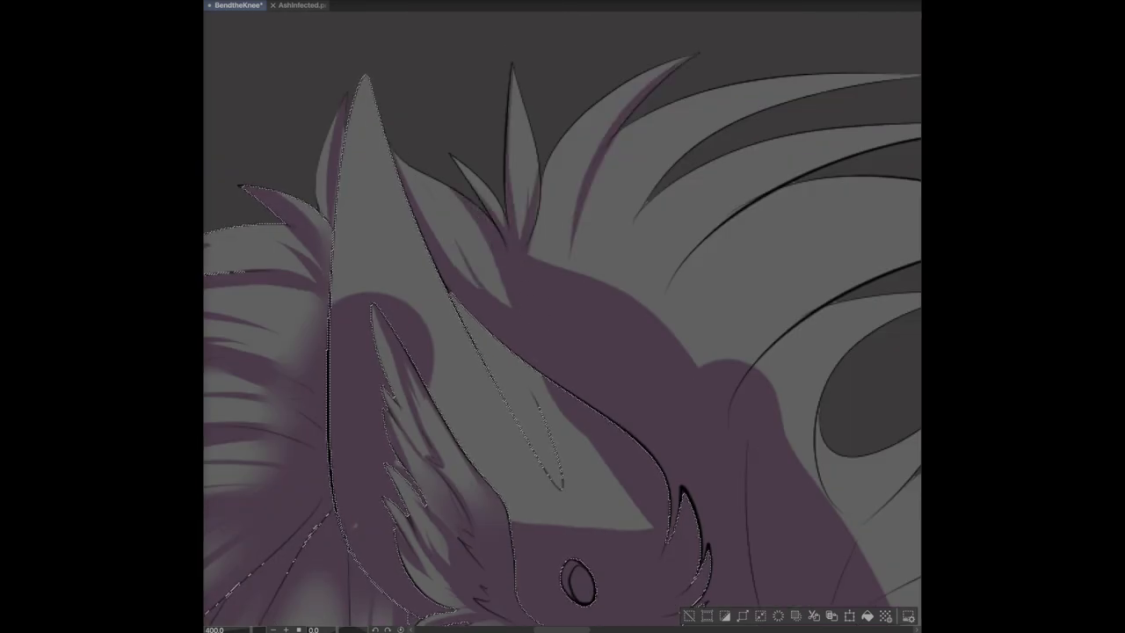
mouse_move(539, 325)
mouse_down()
mouse_move(549, 162)
mouse_move(576, 158)
mouse_up()
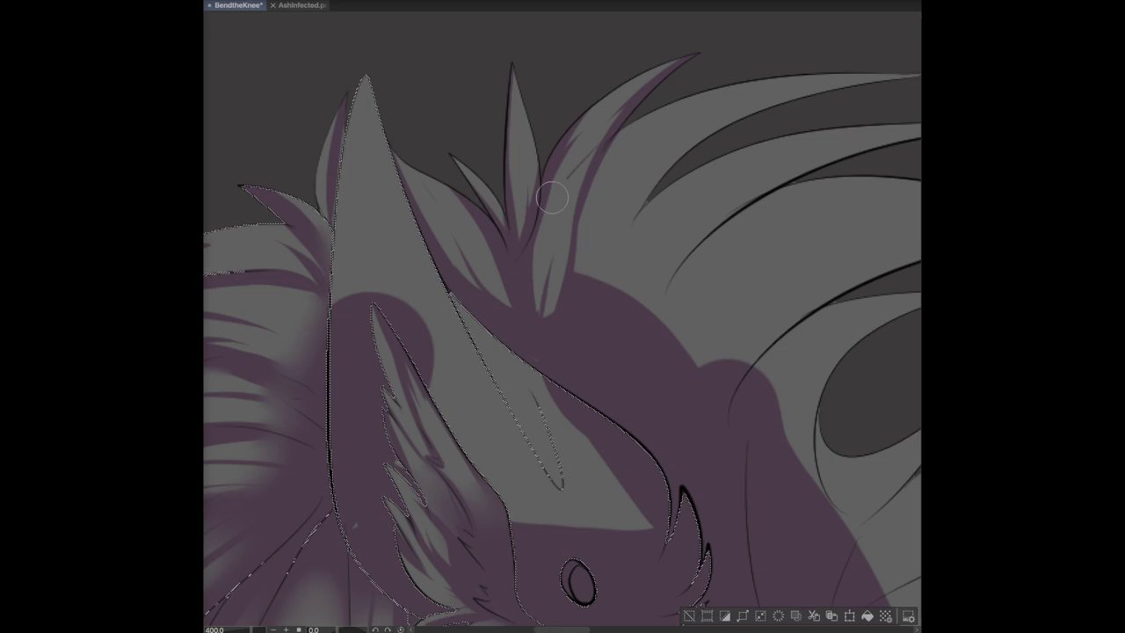
drag(552, 199, 554, 329)
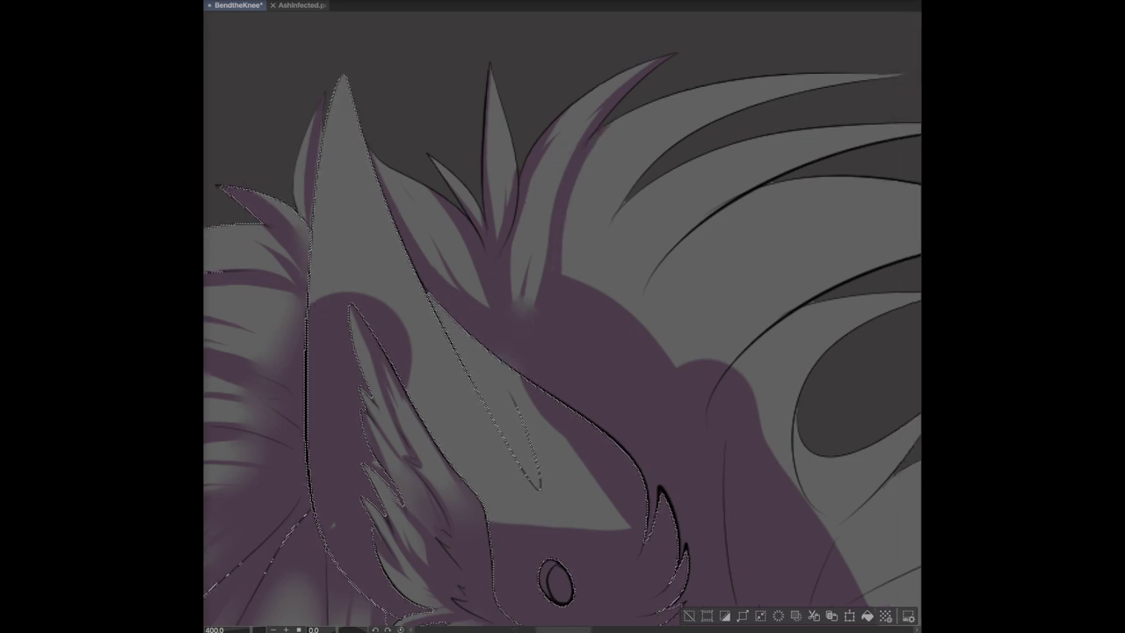
Step: Paint purple shadow streaks along the long upper mane locks behind the ear, with softly blended roots
drag(893, 50, 533, 331)
drag(771, 54, 585, 206)
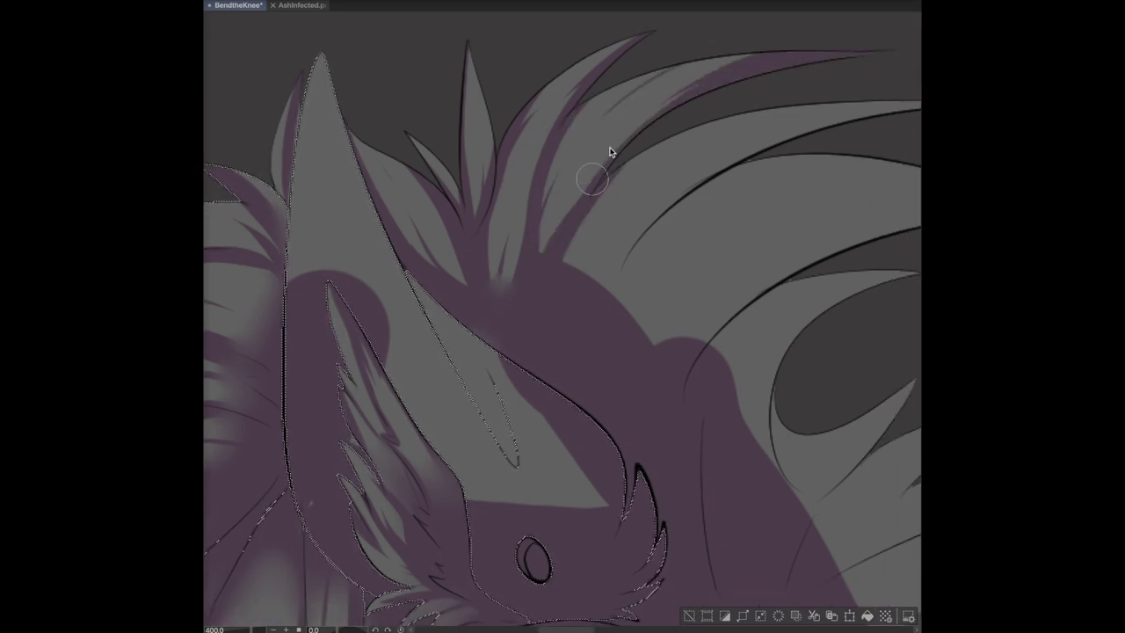
mouse_move(808, 58)
mouse_down()
mouse_move(673, 67)
mouse_move(422, 229)
mouse_up()
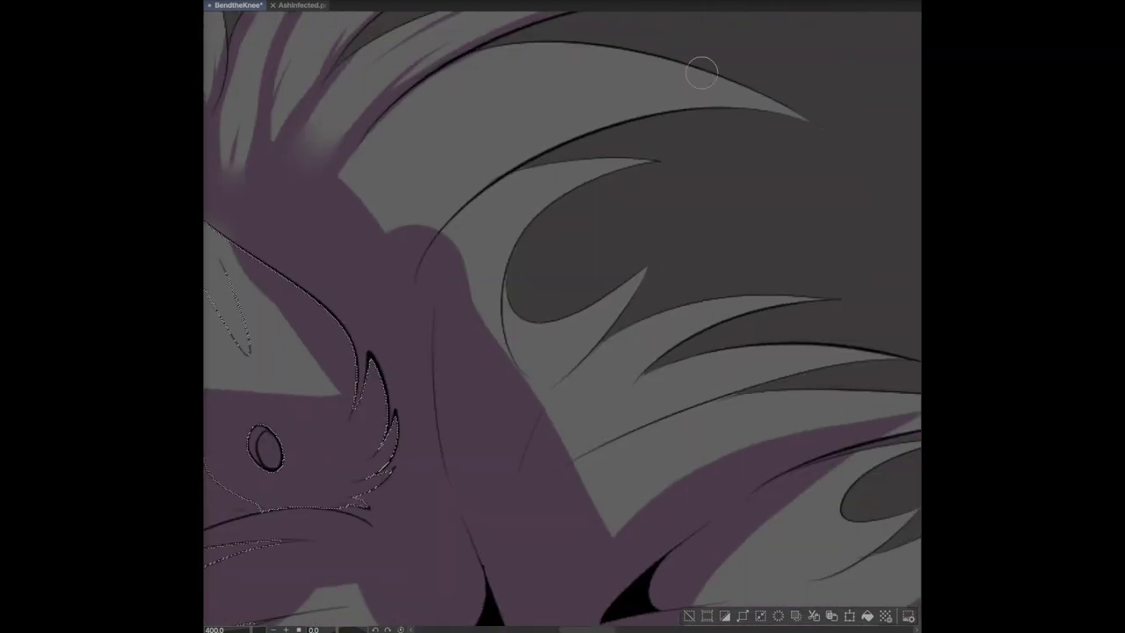
Step: Shade the large curved mane lock, the hooked lock below it and the neighbouring small spikes with purple streaks
drag(703, 66, 316, 231)
mouse_move(717, 50)
mouse_down()
mouse_move(364, 230)
mouse_move(490, 273)
mouse_move(572, 329)
mouse_up()
drag(594, 144, 567, 360)
drag(585, 113, 518, 290)
mouse_move(616, 295)
mouse_down()
mouse_move(726, 145)
mouse_move(632, 264)
mouse_move(595, 252)
mouse_move(568, 338)
mouse_move(616, 359)
mouse_move(433, 375)
mouse_move(542, 330)
mouse_up()
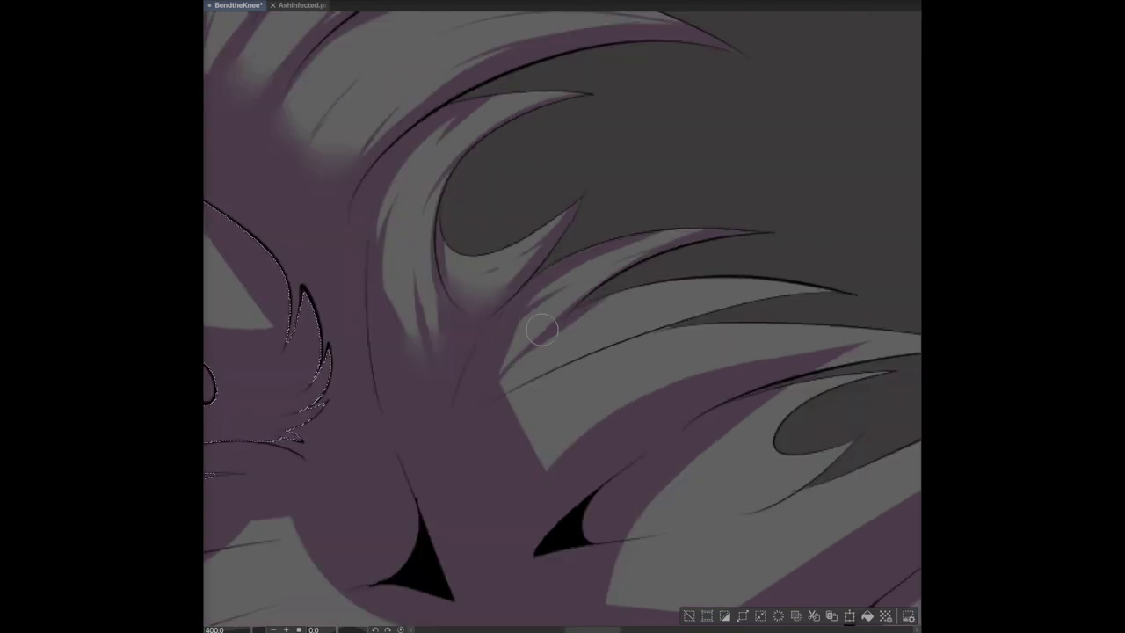
Step: Paint fine purple streaks into the pointed mane locks above the neck's black gaps and blend their roots
mouse_move(693, 296)
mouse_down()
mouse_move(463, 233)
mouse_move(289, 308)
mouse_move(395, 254)
mouse_move(292, 352)
mouse_up()
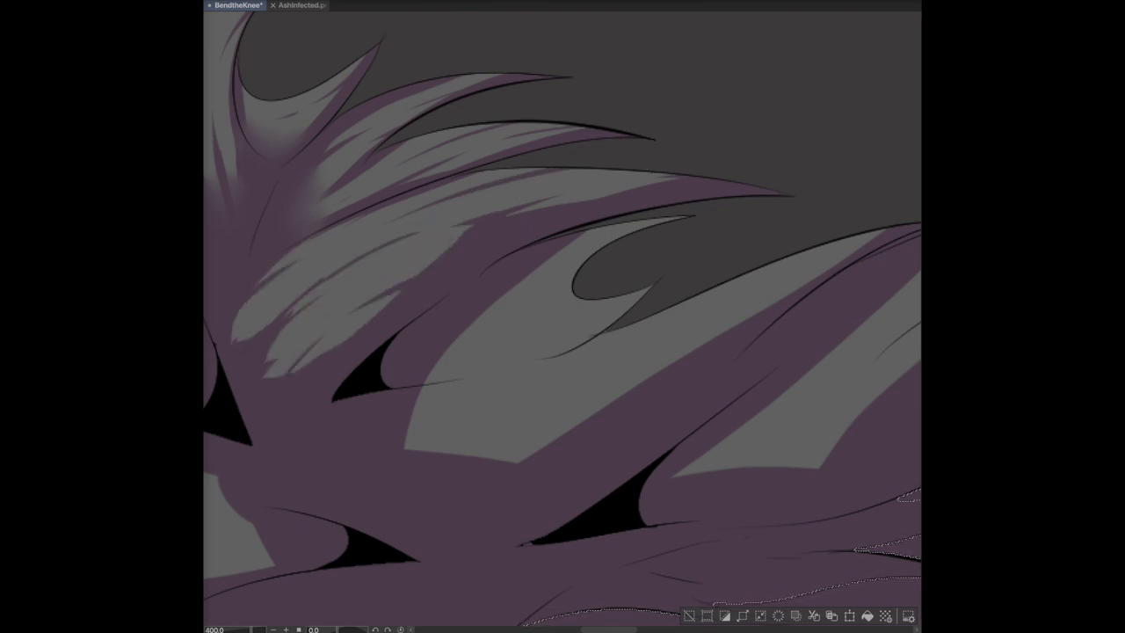
scroll(643, 131, down, 5)
scroll(642, 131, up, 5)
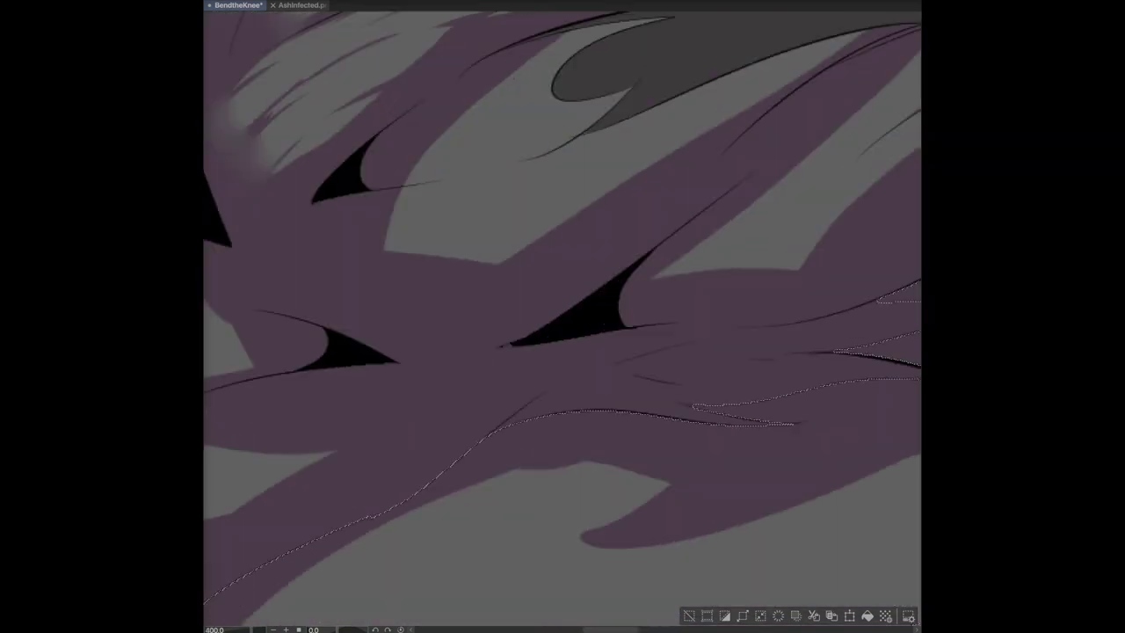
Step: Split the mane locks around the lower hooked curl into streaked light strands with softly faded purple roots
mouse_move(642, 131)
mouse_down()
mouse_move(608, 141)
mouse_move(454, 258)
mouse_move(615, 176)
mouse_move(464, 221)
mouse_move(398, 134)
mouse_up()
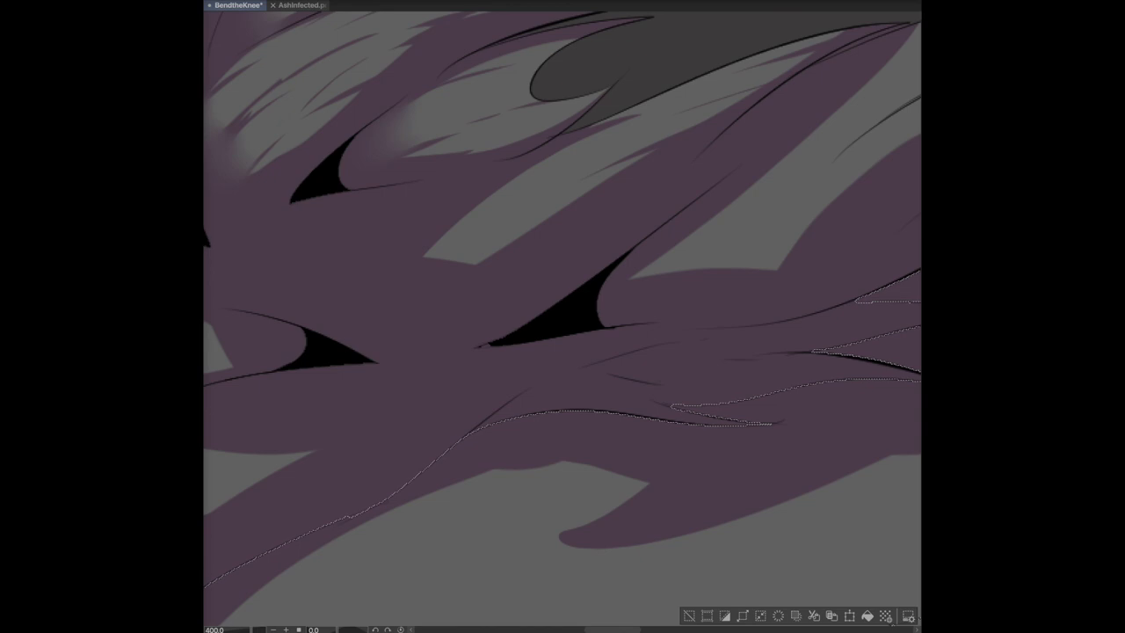
drag(497, 220, 440, 263)
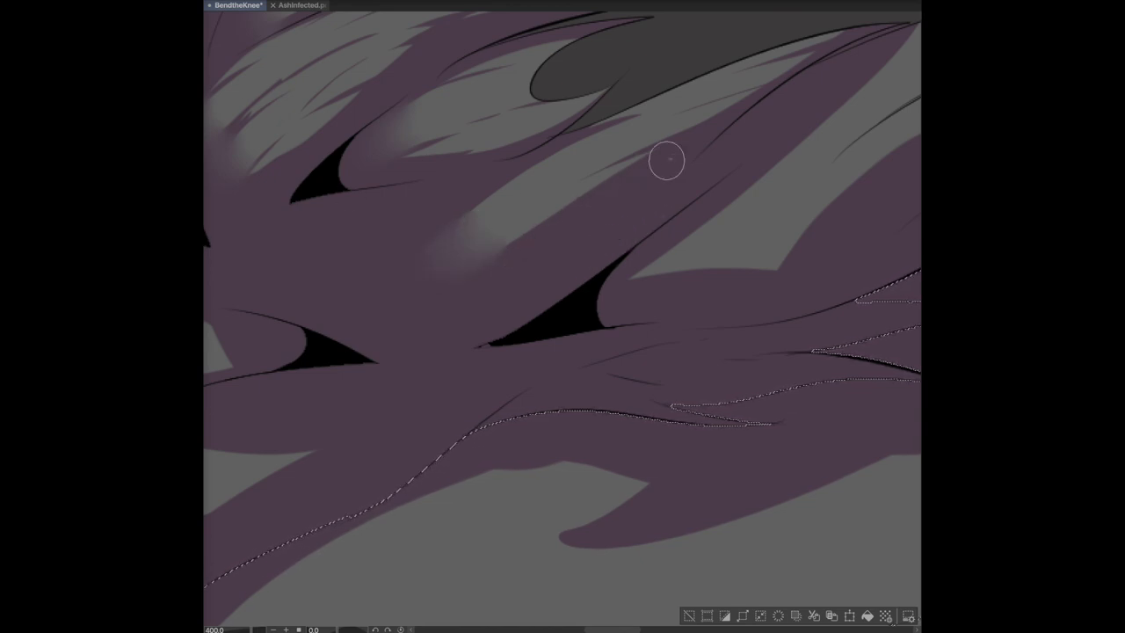
drag(666, 160, 547, 243)
mouse_move(703, 172)
mouse_down()
mouse_move(505, 273)
mouse_move(536, 268)
mouse_up()
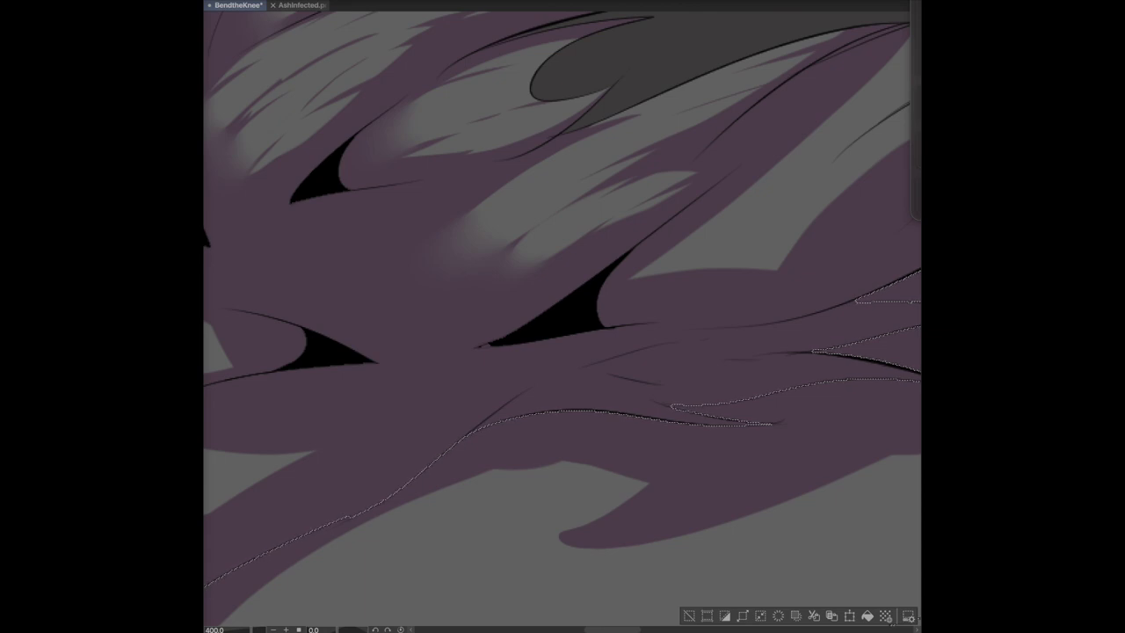
Step: Shade the long rear mane locks that sweep over the back with purple streaks, and save the drawing
scroll(562, 316, right, 10)
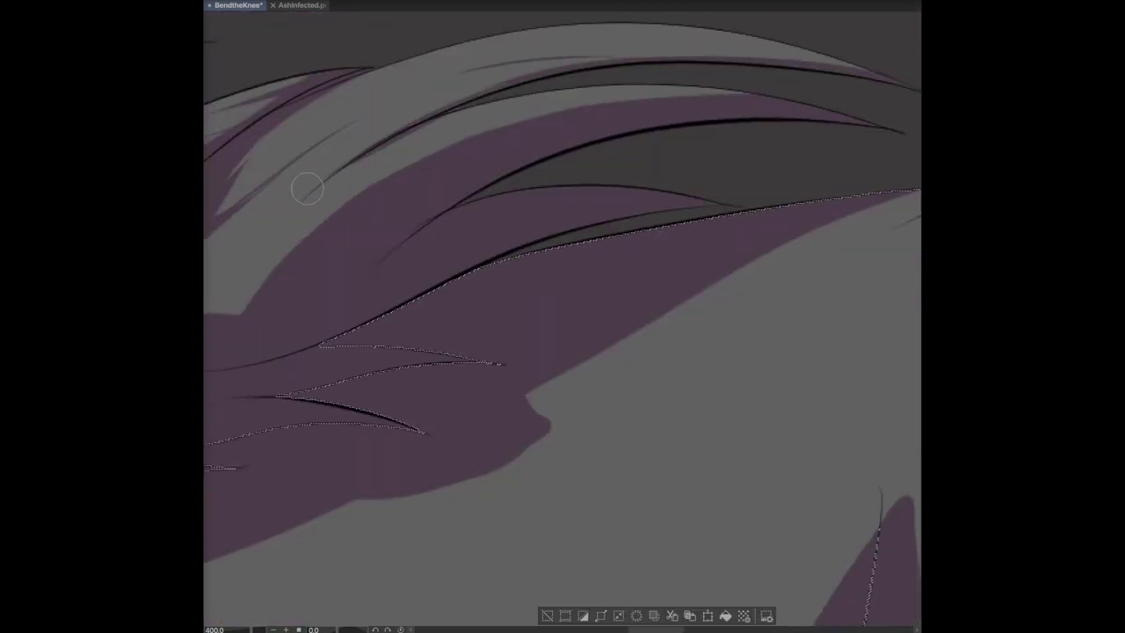
scroll(438, 282, left, 4)
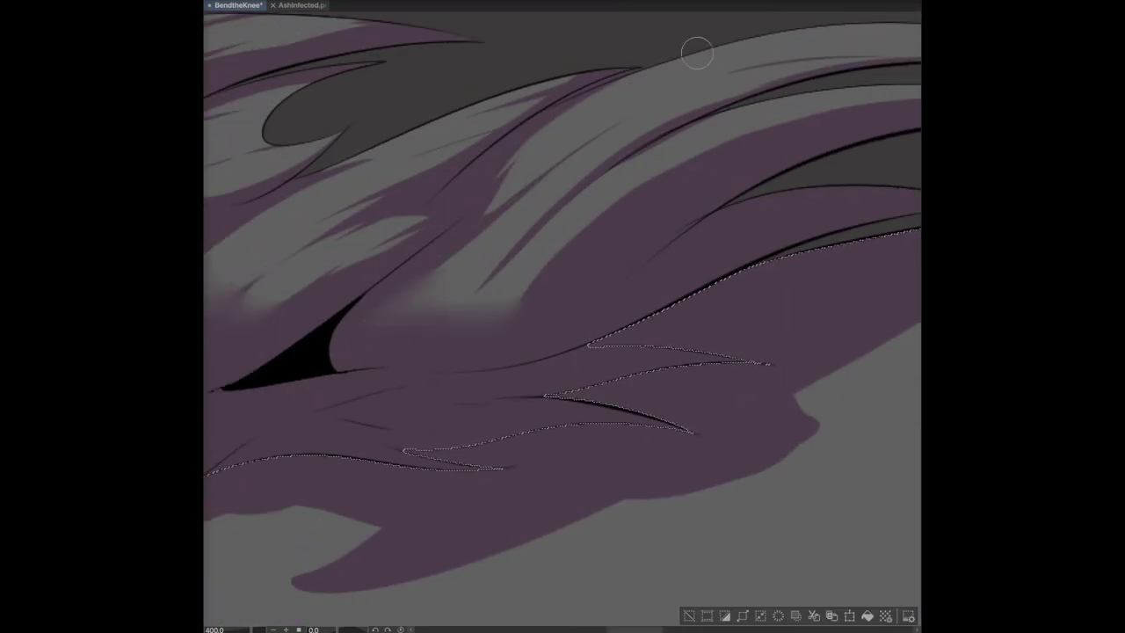
scroll(633, 66, right, 3)
mouse_move(796, 155)
mouse_down()
mouse_move(585, 208)
mouse_move(783, 160)
mouse_up()
scroll(562, 317, down, 6)
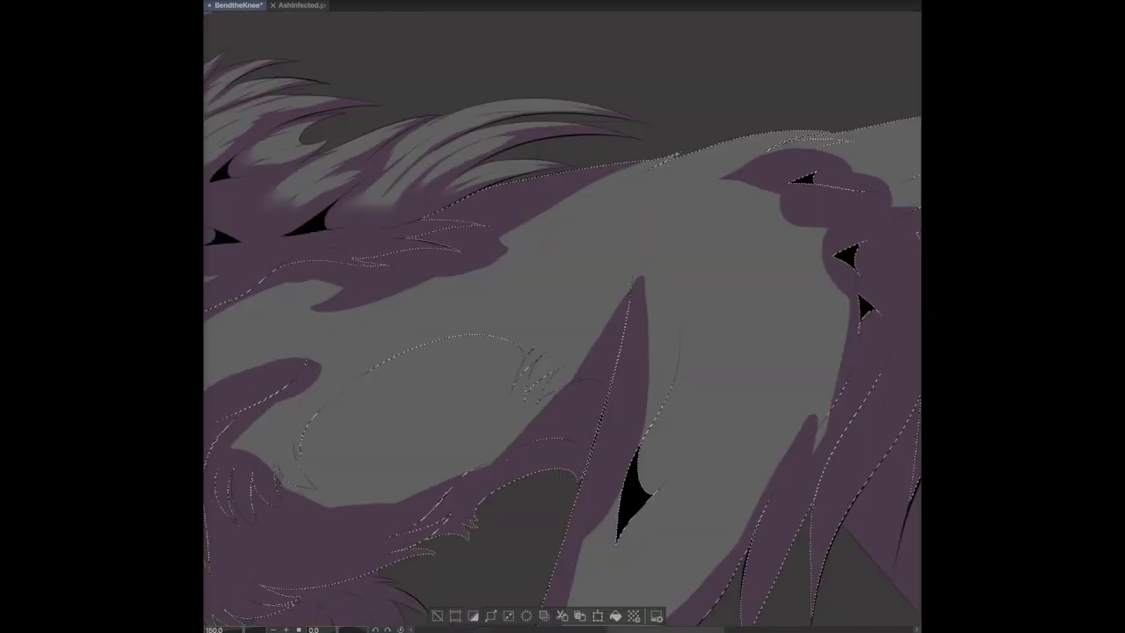
key(ctrl+s)
Step: Break up the solid purple shadow on the neck below the ear into light, tapering fur locks
scroll(439, 313, up, 6)
scroll(465, 302, up, 3)
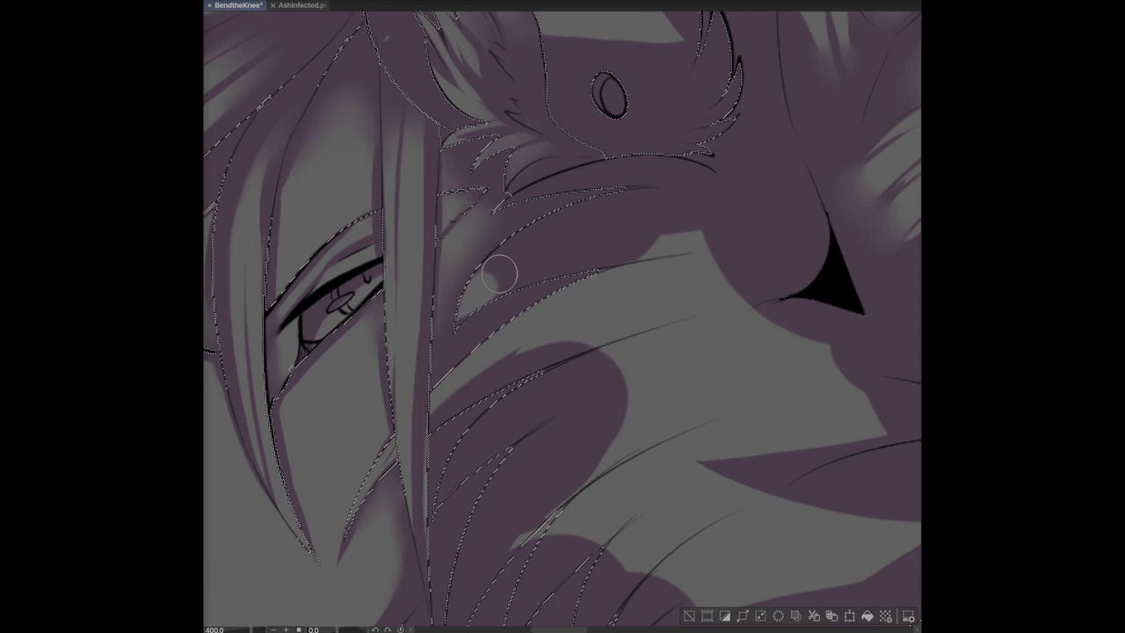
drag(686, 184, 585, 183)
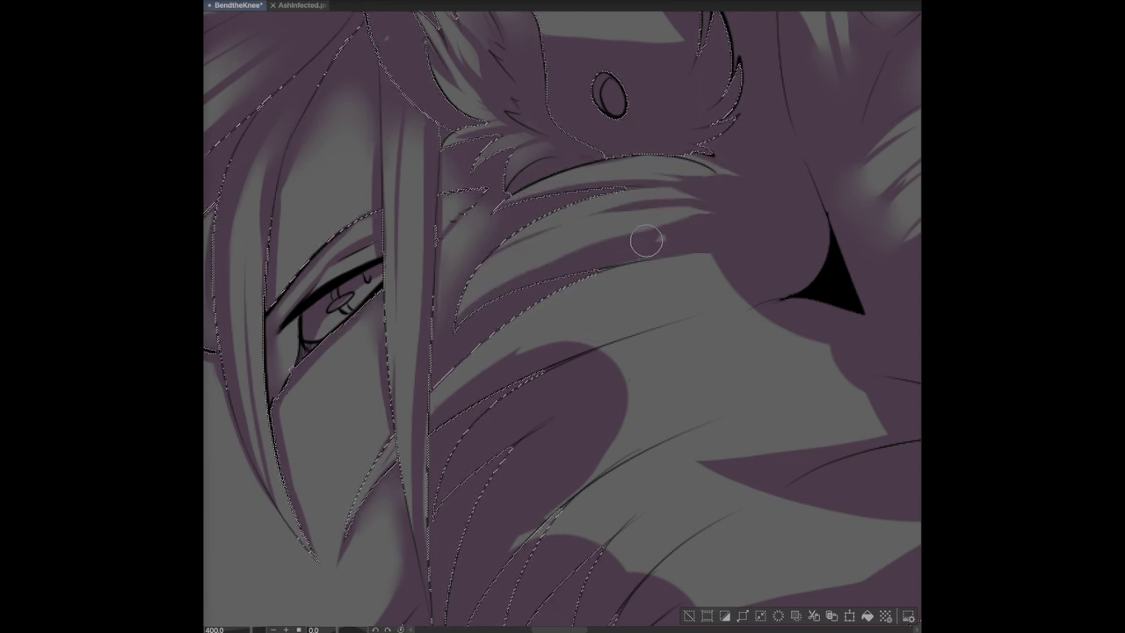
drag(715, 234, 693, 190)
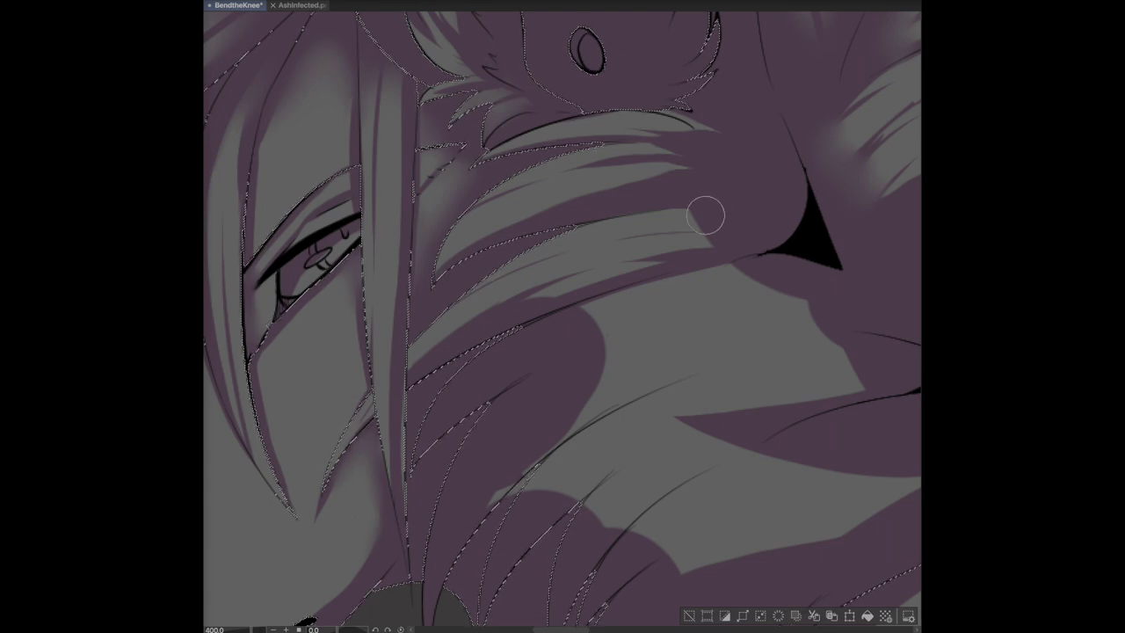
Step: Carve light pointed tufts out of the purple shadow on the throat ruff and along the mane's lower edge
scroll(703, 208, down, 3)
scroll(694, 207, down, 5)
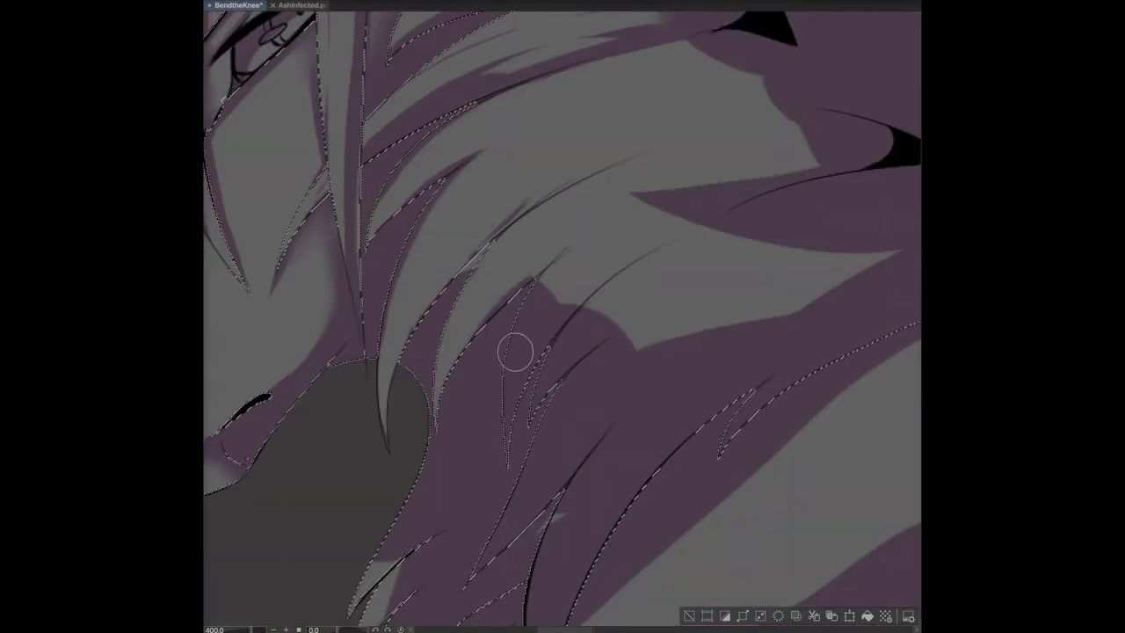
scroll(467, 466, right, 10)
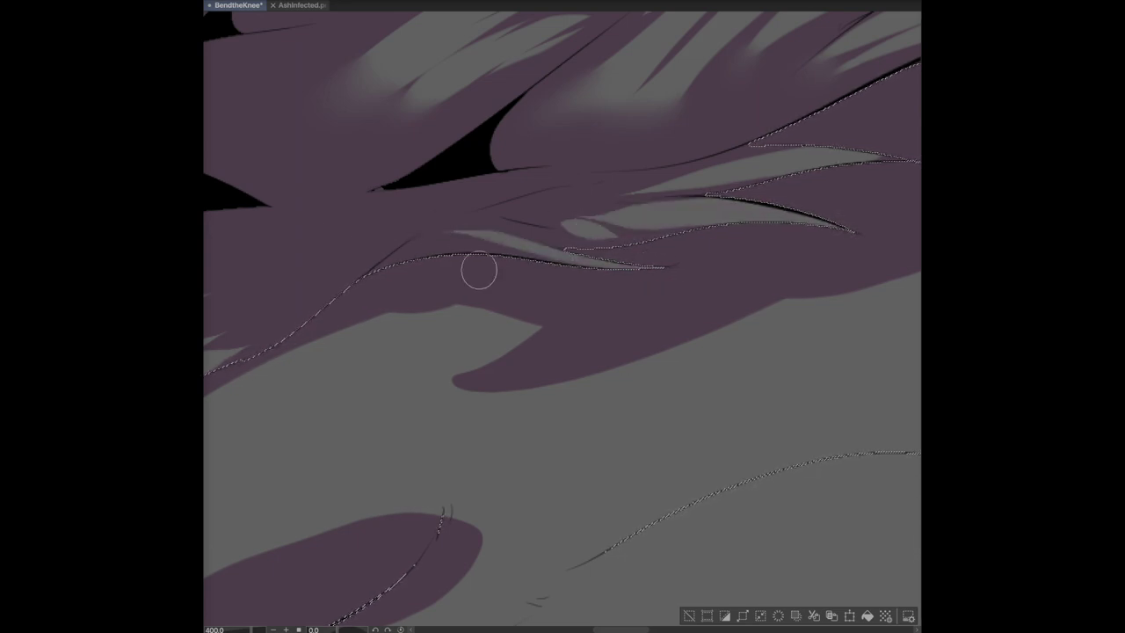
scroll(477, 266, up, 10)
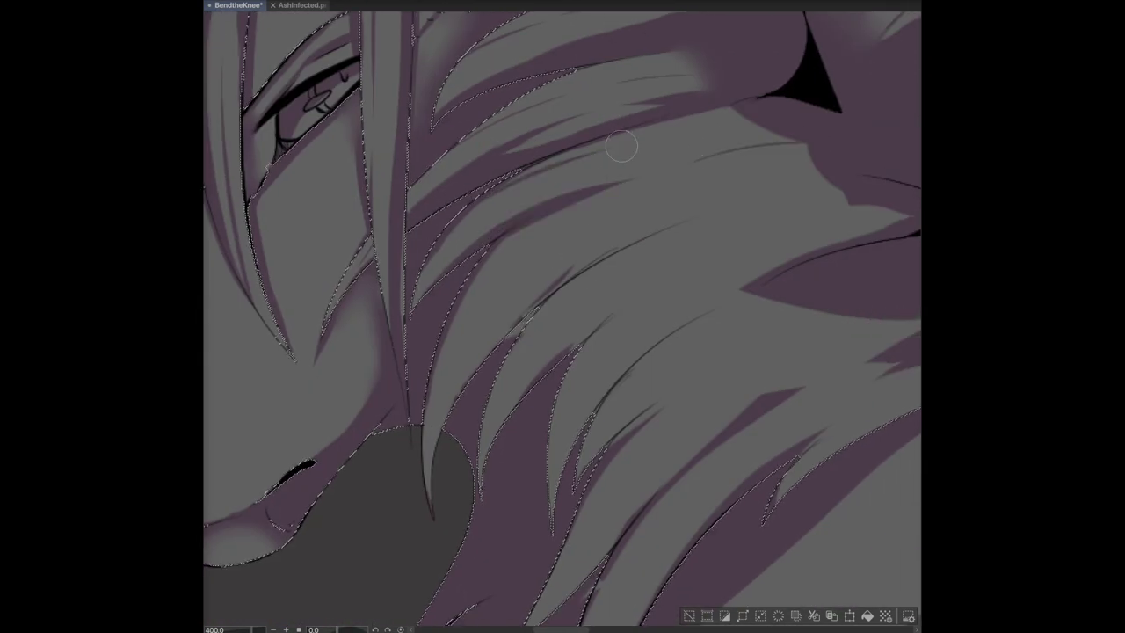
Step: Paint purple streaks along the upper neck locks and blend their roots beside the first black gap
drag(722, 146, 816, 105)
drag(598, 238, 826, 149)
drag(686, 206, 738, 191)
drag(769, 156, 571, 211)
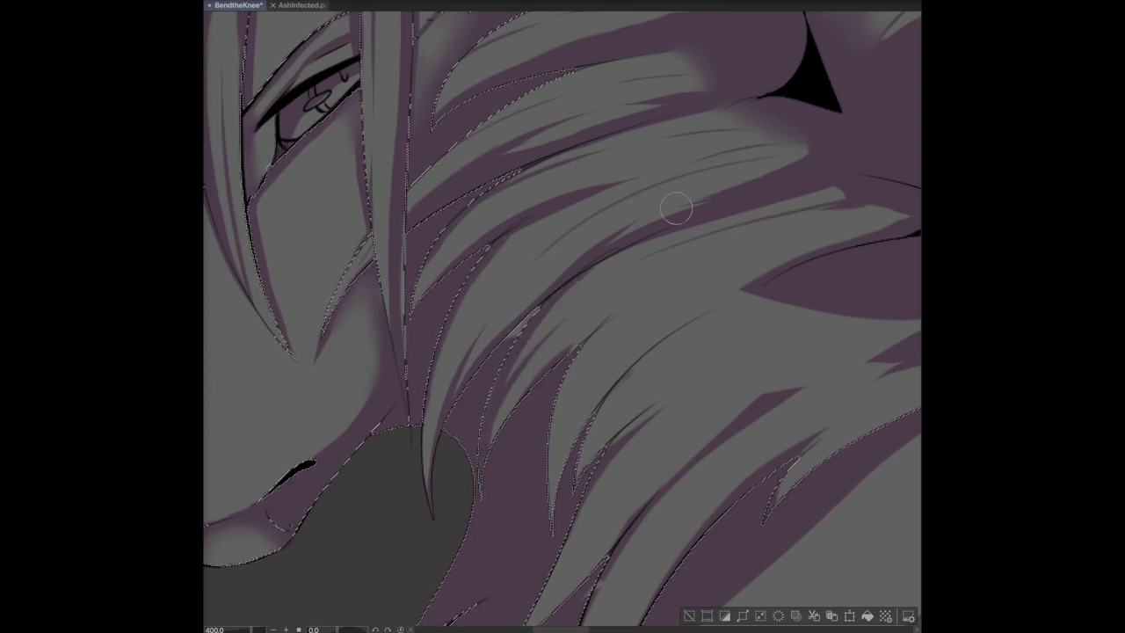
Step: Shade the middle neck locks with long purple streaks, fading their roots into the shadow at the second black gap
scroll(608, 170, up, 2)
mouse_move(608, 169)
mouse_down()
mouse_move(658, 170)
mouse_move(477, 267)
mouse_move(373, 377)
mouse_up()
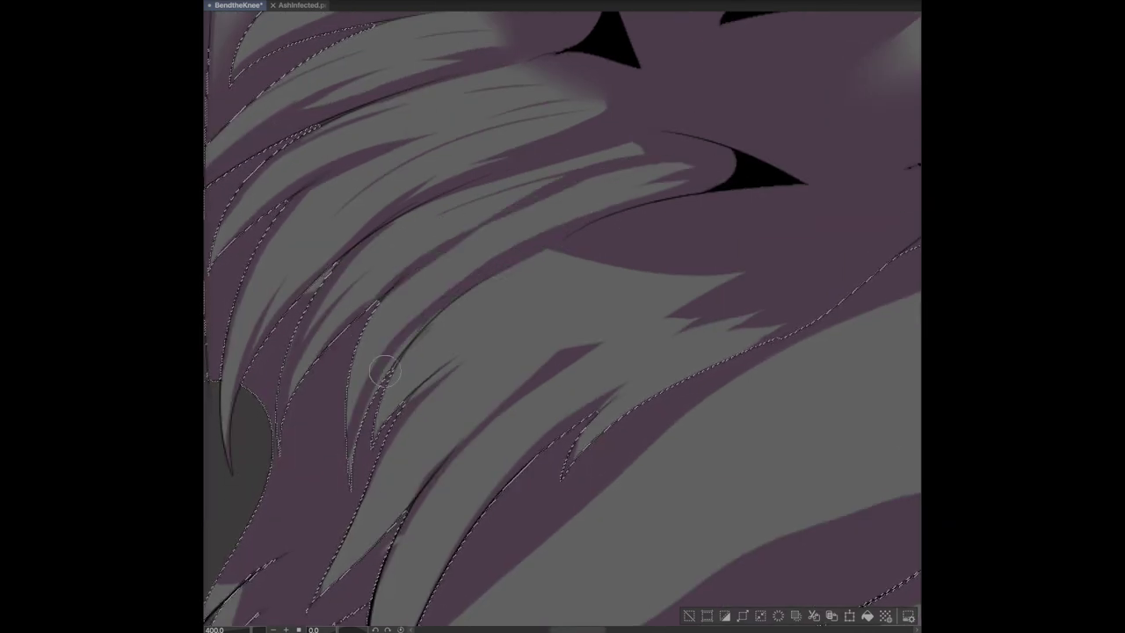
mouse_move(695, 157)
mouse_down()
mouse_move(705, 166)
mouse_move(557, 181)
mouse_move(479, 224)
mouse_up()
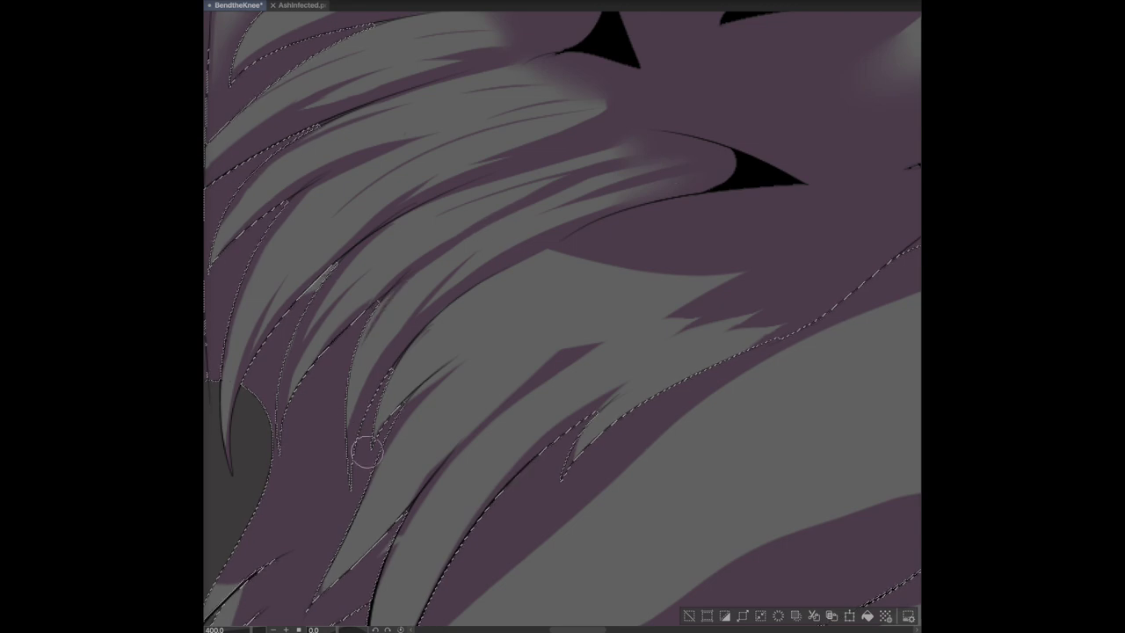
drag(507, 313, 589, 268)
Step: Shade the lowest neck locks with purple streaks down to the long tip over the shoulder, and save the drawing
scroll(648, 185, down, 3)
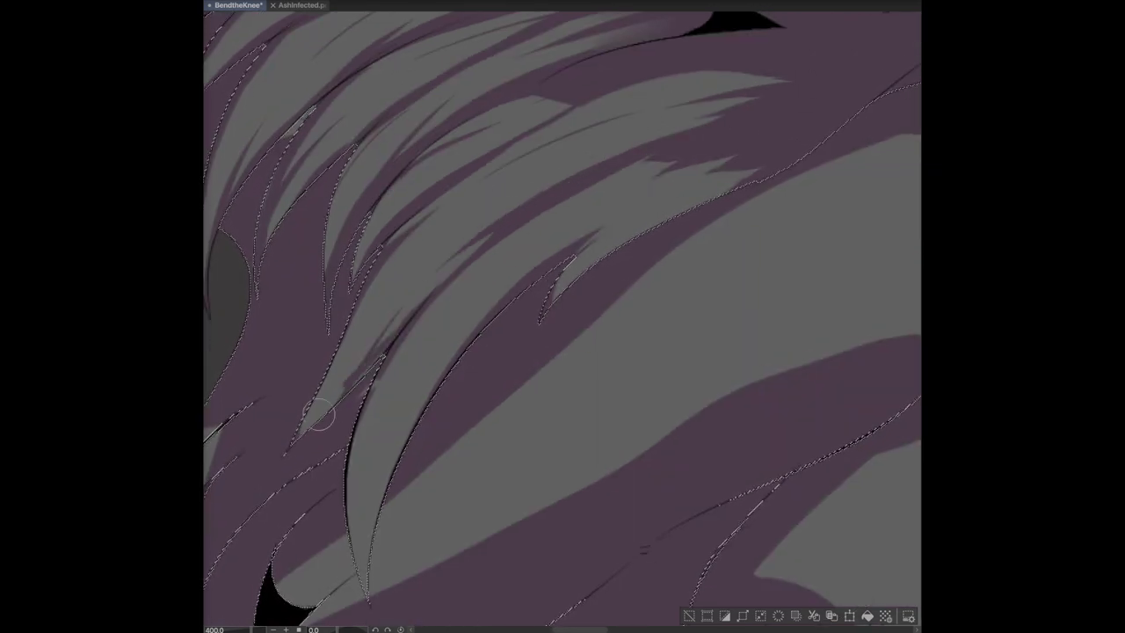
drag(580, 86, 799, 71)
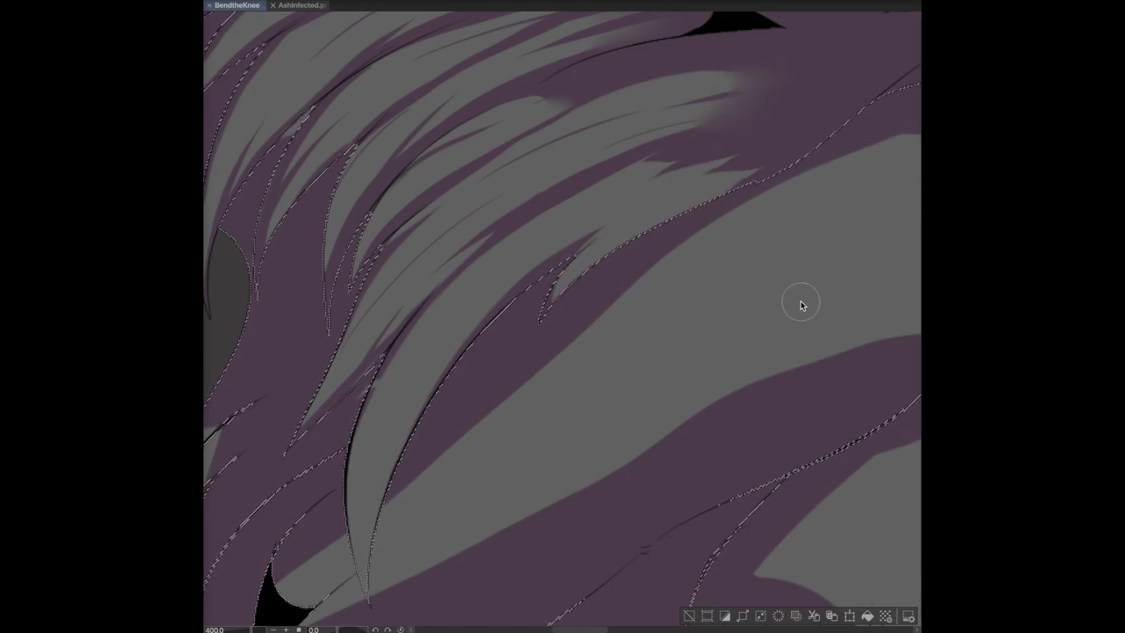
scroll(748, 75, down, 2)
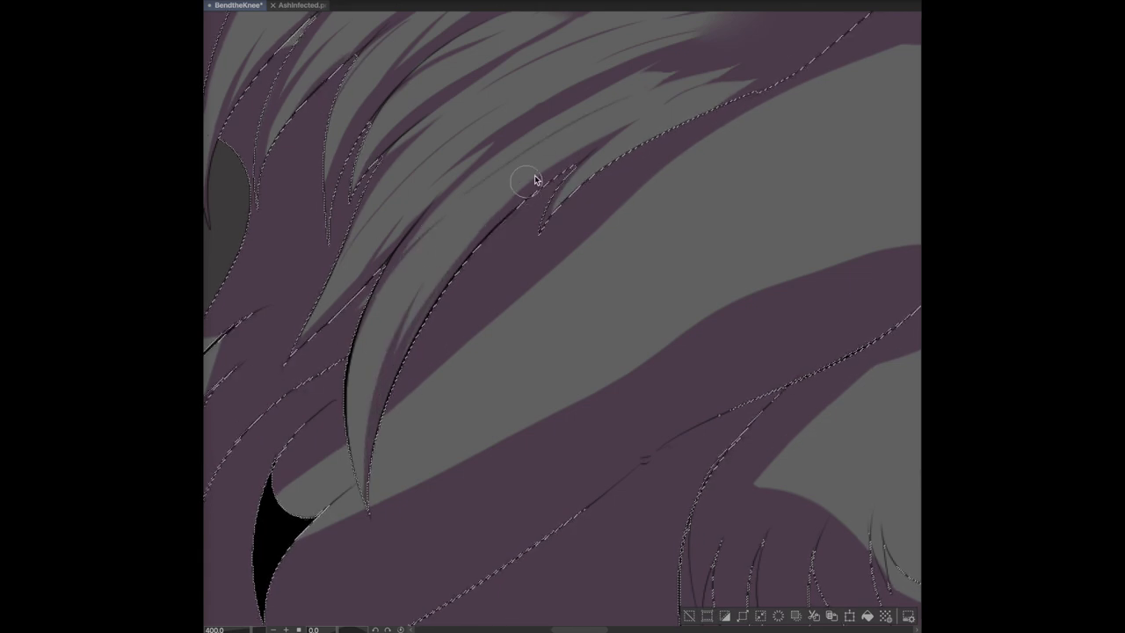
Step: Replace the current selection with one covering all the fringe, neck and mane hair locks
scroll(654, 130, down, 3)
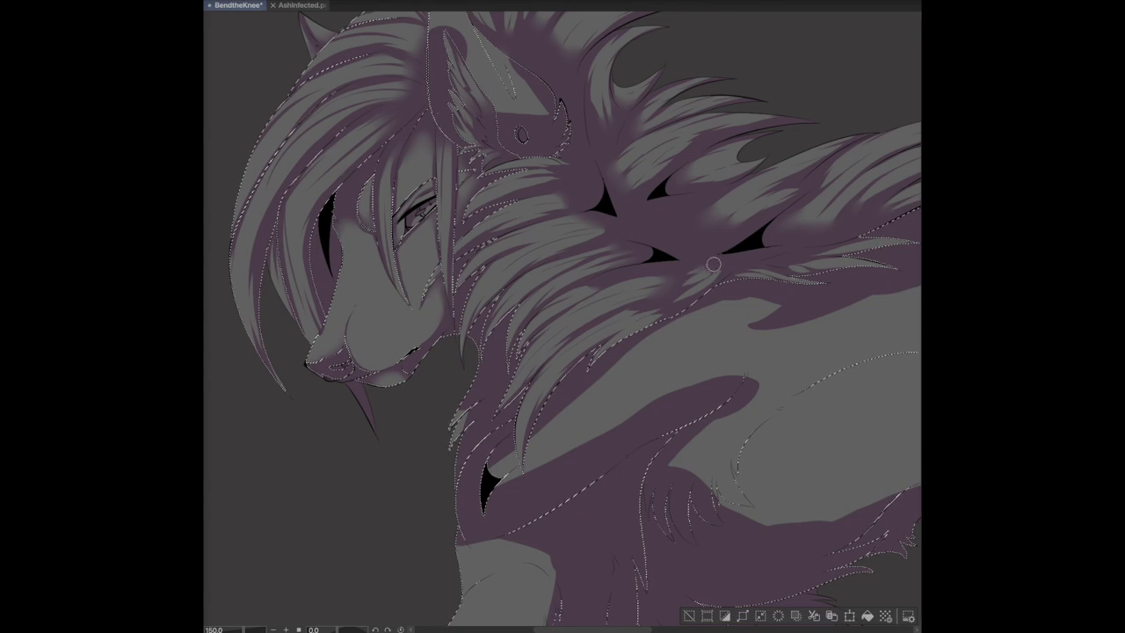
scroll(707, 277, left, 2)
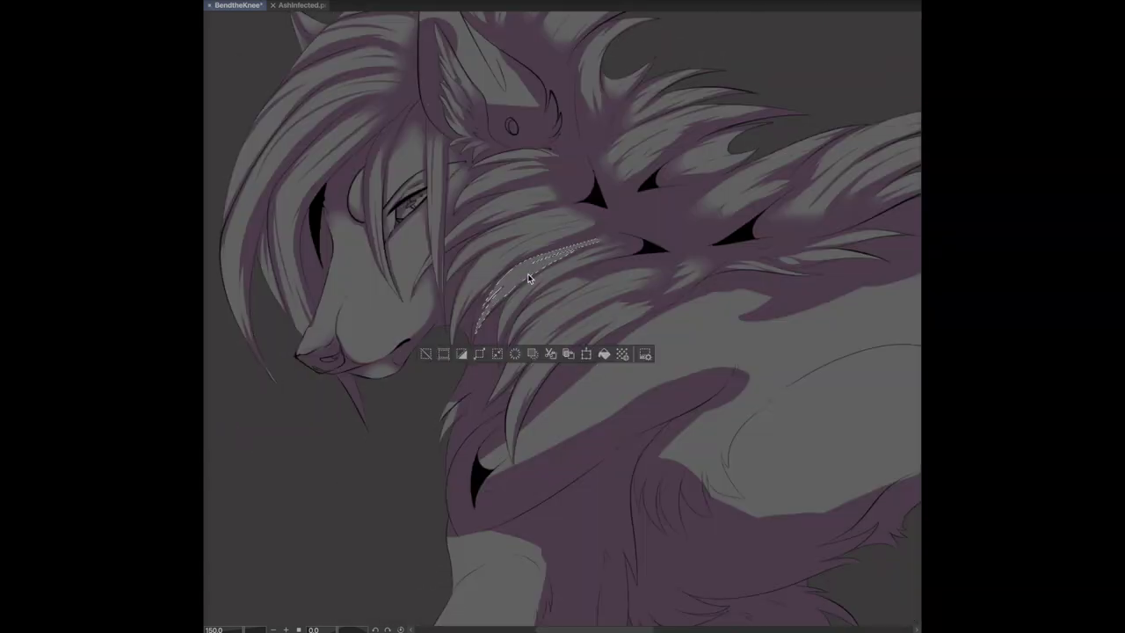
mouse_move(564, 355)
mouse_down()
mouse_move(670, 486)
mouse_move(558, 487)
mouse_up()
scroll(558, 488, down, 3)
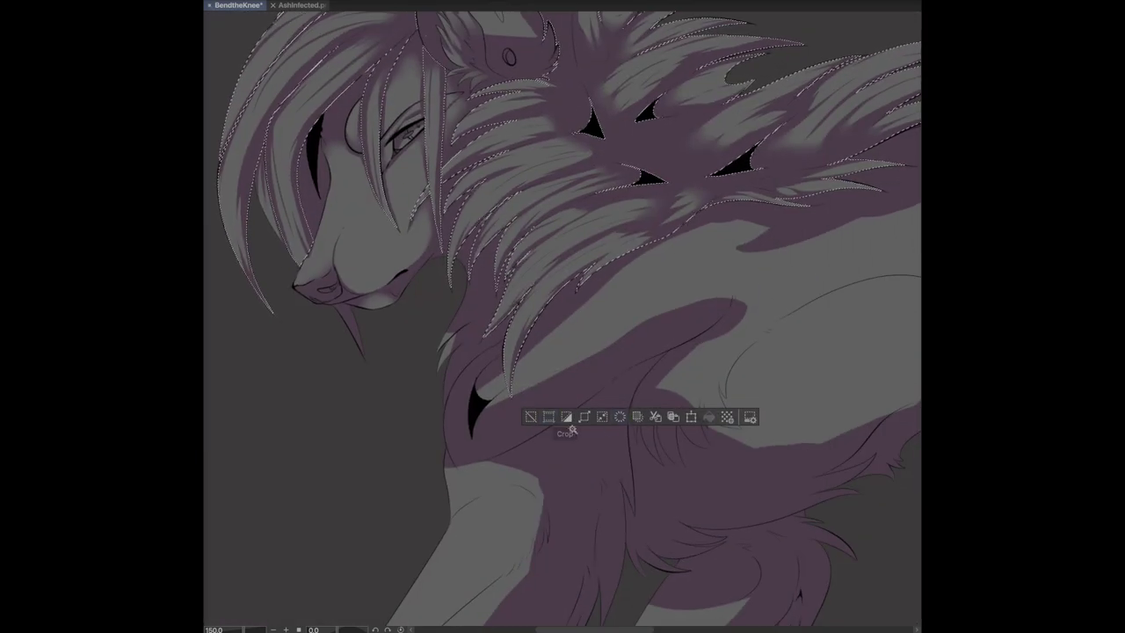
Step: Shade the chest tufts with purple streaks and shape curved lit areas around the black gap at the front of the shoulder
scroll(568, 431, up, 1)
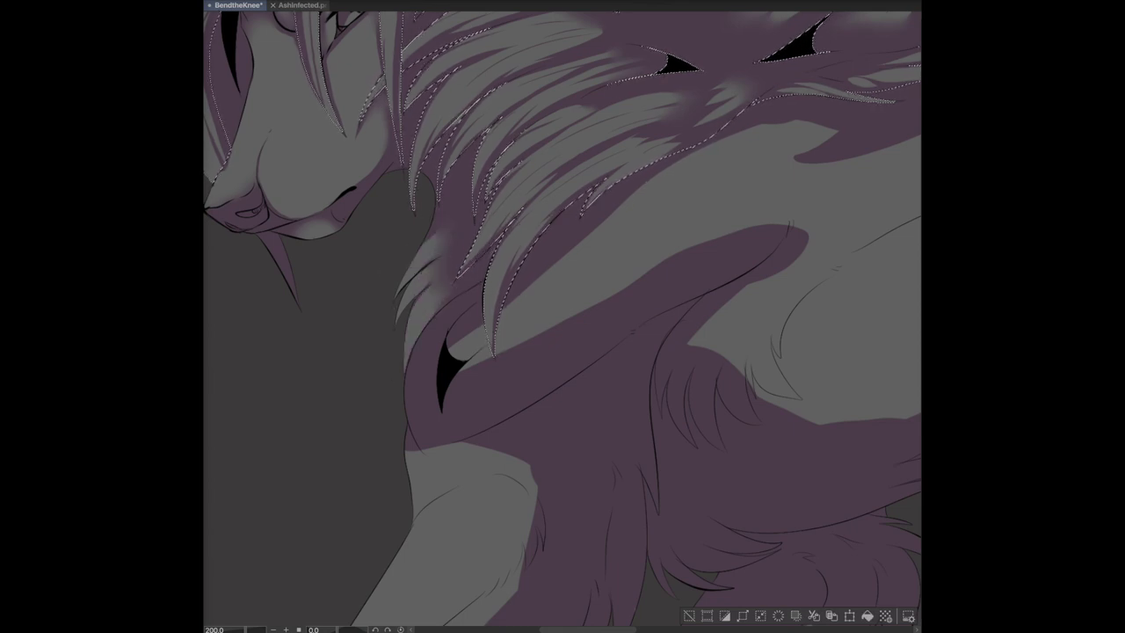
drag(496, 250, 488, 619)
drag(371, 132, 368, 230)
mouse_move(443, 238)
mouse_down()
mouse_move(470, 218)
mouse_move(432, 141)
mouse_move(466, 215)
mouse_move(405, 156)
mouse_move(499, 255)
mouse_move(412, 186)
mouse_move(469, 220)
mouse_move(460, 253)
mouse_move(470, 189)
mouse_move(491, 201)
mouse_move(459, 175)
mouse_move(527, 283)
mouse_up()
drag(462, 475, 495, 485)
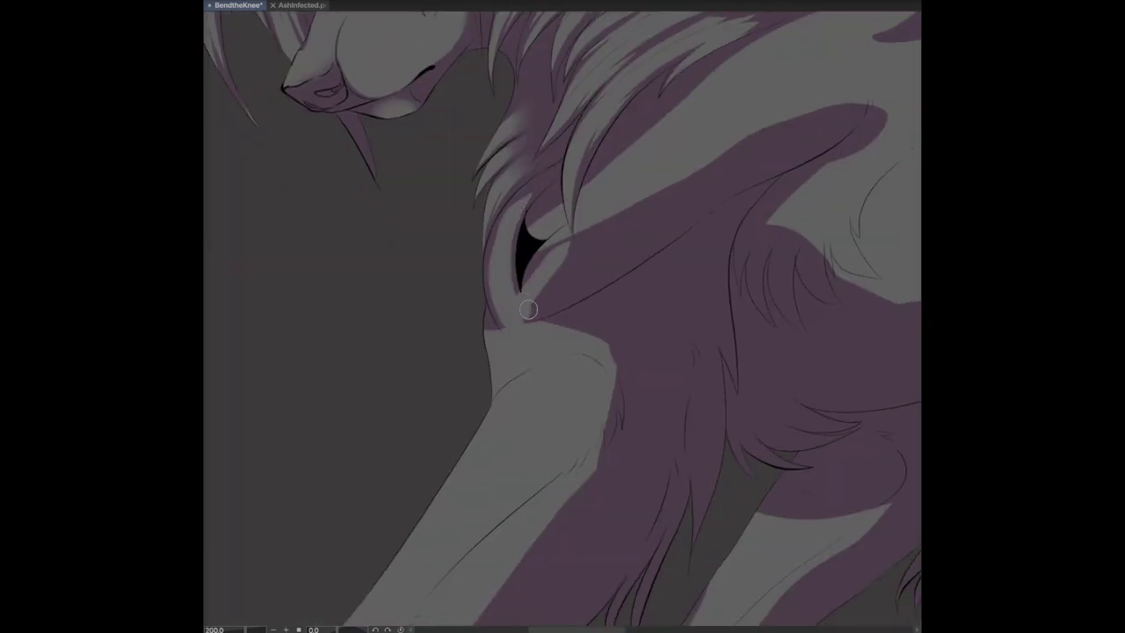
drag(575, 250, 550, 284)
Step: Add the chest tufts to the hair selection and reduce the shoulder shadow to thin streaks below the mane and along the upper-leg line
key(w)
click(565, 227)
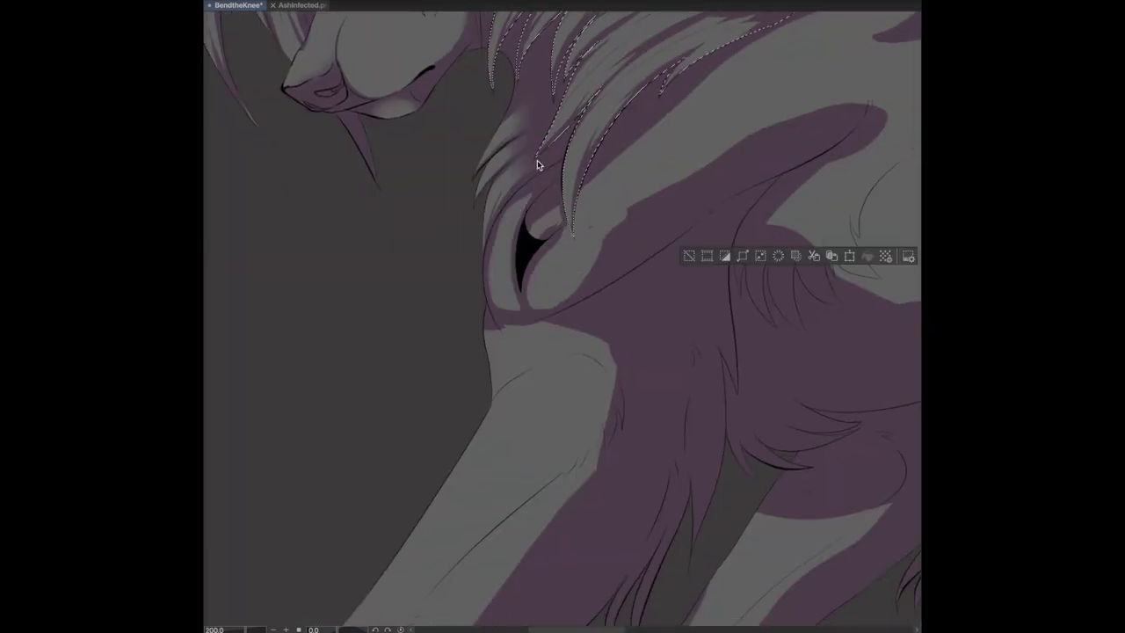
mouse_move(628, 145)
mouse_down()
mouse_move(710, 77)
mouse_move(502, 231)
mouse_up()
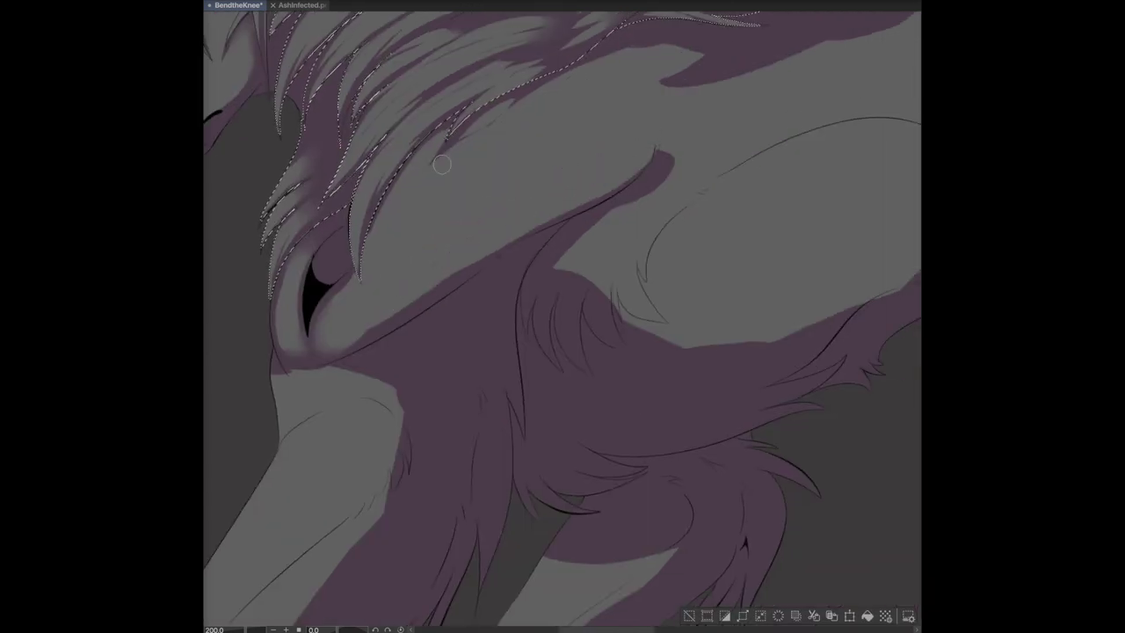
drag(366, 290, 371, 263)
key(ctrl+z)
drag(661, 163, 681, 107)
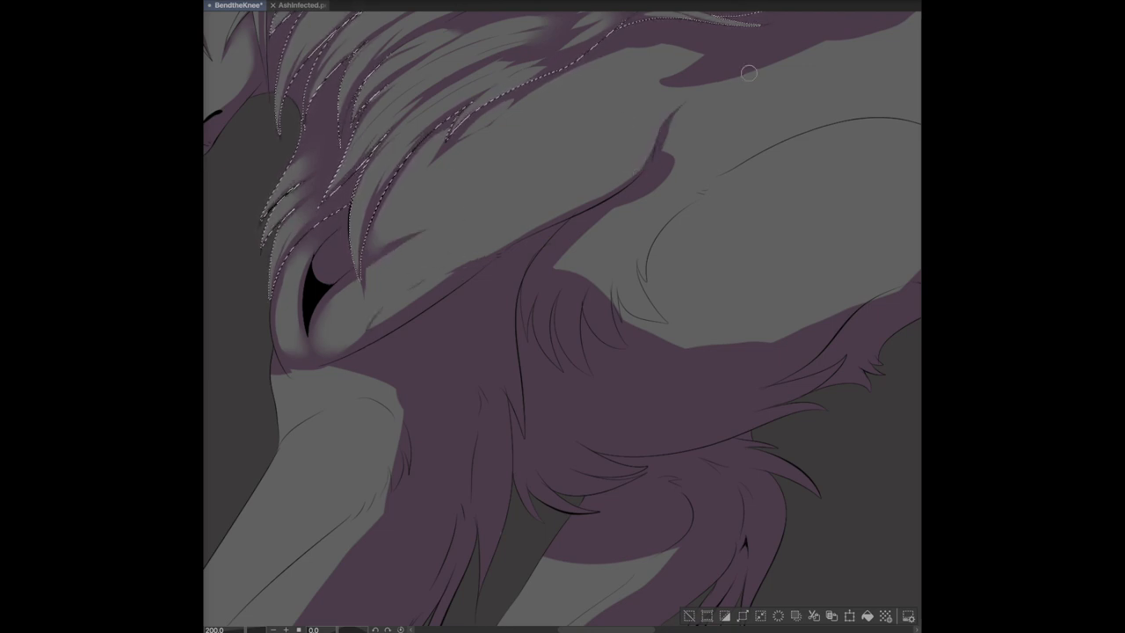
Step: Reshape the back shadow beneath the mane into pointed fur edges and curve the flank shadow up to the hind leg's front edge
drag(522, 85, 210, 158)
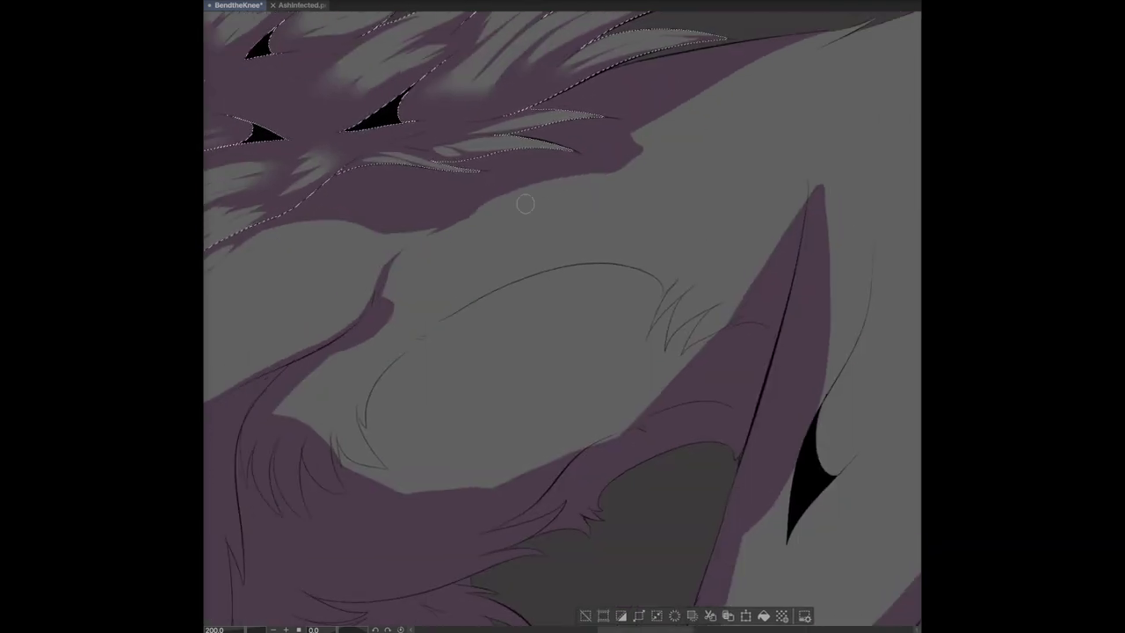
drag(652, 166, 626, 150)
drag(766, 64, 753, 81)
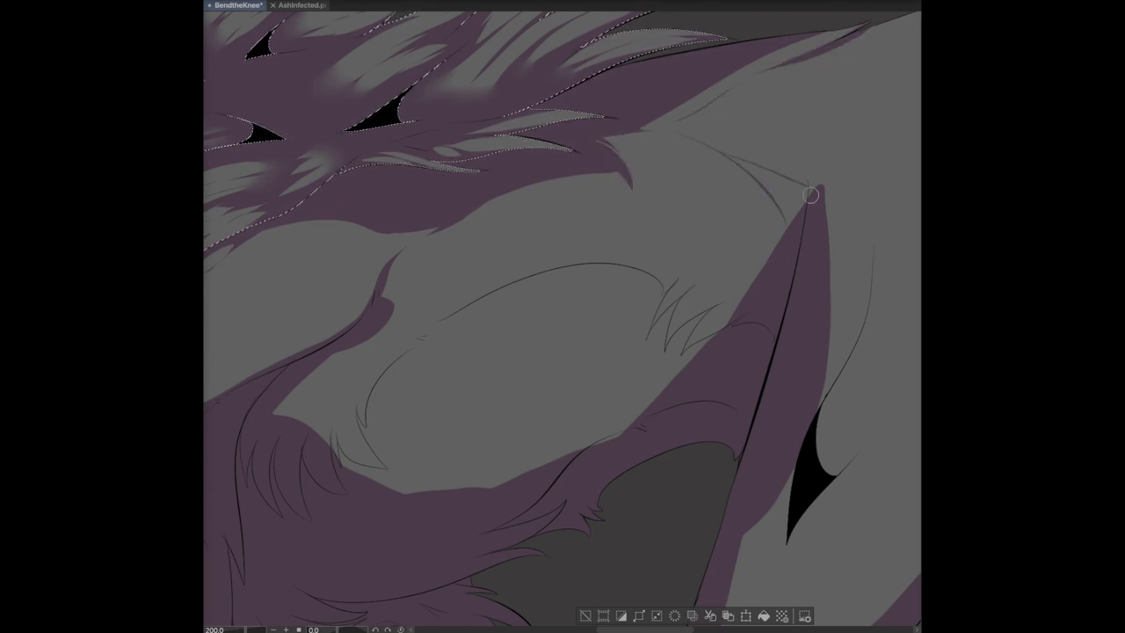
drag(758, 199, 646, 276)
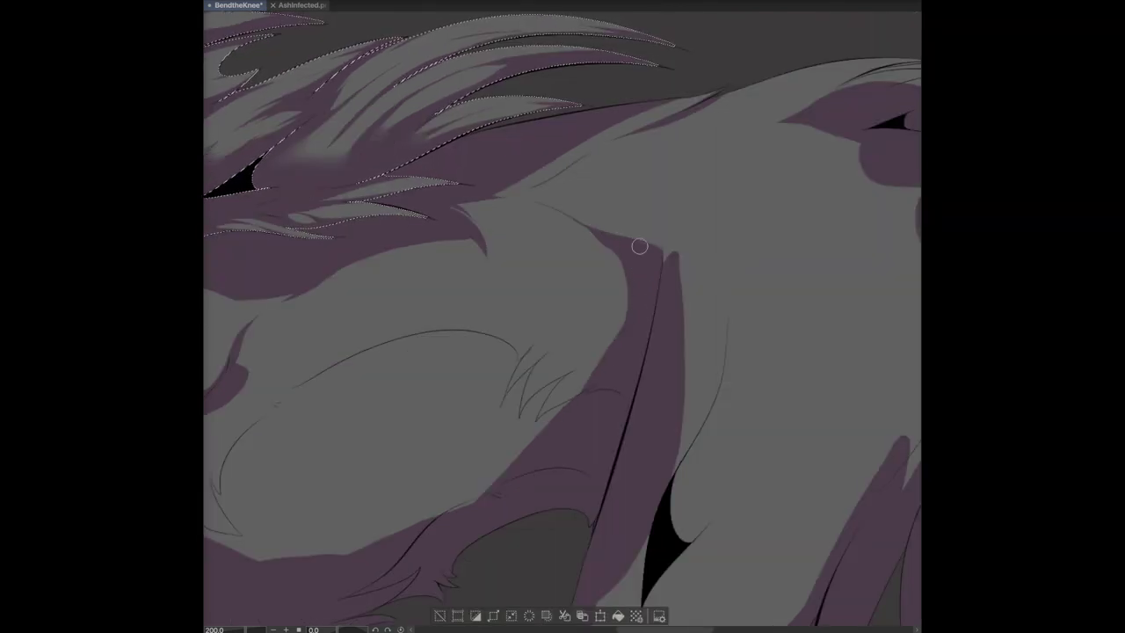
drag(824, 97, 701, 163)
Step: Shape lit, pointed fur strands with purple gaps in the shadow behind the near front leg's elbow
mouse_move(211, 404)
mouse_down()
mouse_move(532, 339)
mouse_move(502, 334)
mouse_up()
drag(549, 417, 545, 321)
drag(523, 437, 530, 345)
mouse_move(519, 409)
mouse_down()
mouse_move(517, 334)
mouse_move(492, 332)
mouse_up()
drag(473, 416, 479, 339)
mouse_move(549, 423)
mouse_down()
mouse_move(530, 395)
mouse_move(554, 347)
mouse_up()
drag(571, 400, 575, 268)
drag(633, 425, 571, 365)
Step: Paint purple shadow under the ribcage curve and around the flank tufts, and blend the belly shadow softly
mouse_move(615, 404)
mouse_down()
mouse_move(597, 333)
mouse_move(834, 200)
mouse_up()
mouse_move(765, 211)
mouse_down()
mouse_move(843, 197)
mouse_move(896, 206)
mouse_up()
drag(870, 228, 734, 242)
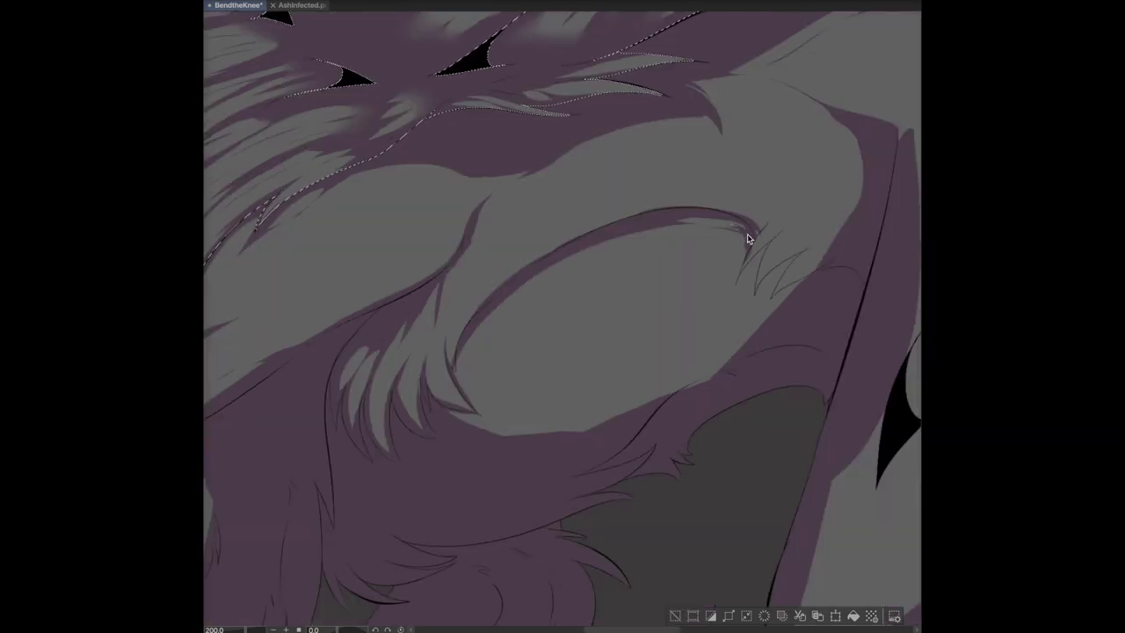
mouse_move(736, 289)
mouse_down()
mouse_move(724, 378)
mouse_move(798, 269)
mouse_up()
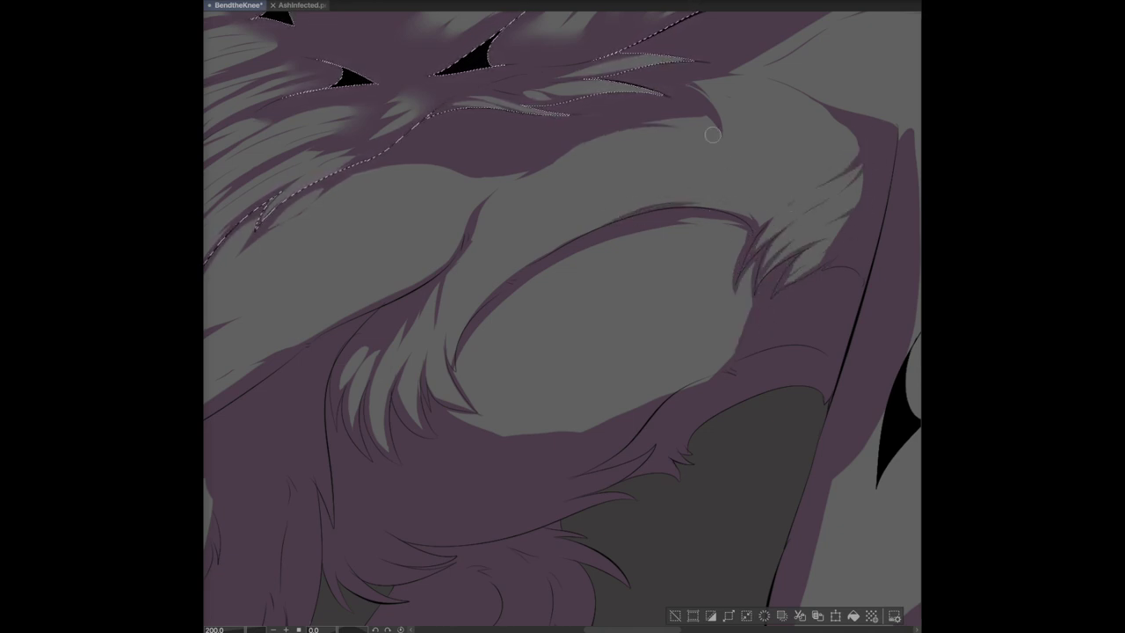
drag(623, 428, 656, 407)
mouse_move(562, 414)
mouse_down()
mouse_move(791, 326)
mouse_move(650, 276)
mouse_up()
Step: Shade the top of the near foreleg with a soft chest fold and fur tufts, and trace its muscle crease in purple
scroll(650, 276, down, 5)
scroll(659, 301, up, 5)
scroll(659, 302, left, 5)
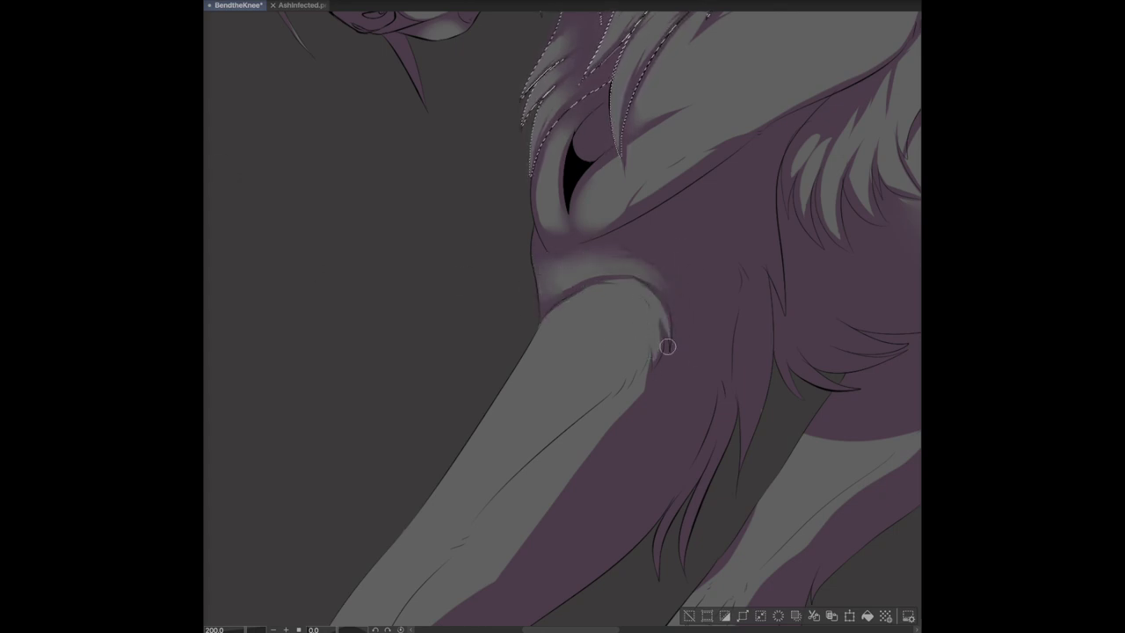
drag(587, 417, 457, 545)
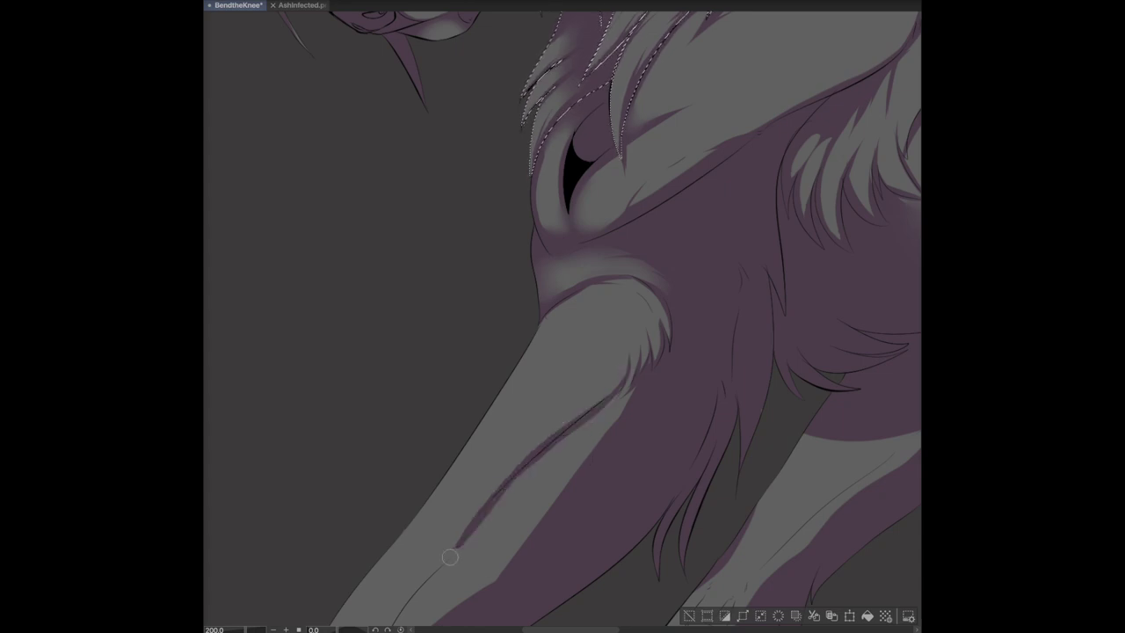
Step: Extend the near foreleg's crease to the wrist and shape a rounded lit muscle area behind it
scroll(527, 352, down, 5)
mouse_move(585, 265)
mouse_down()
mouse_move(492, 421)
mouse_move(649, 267)
mouse_up()
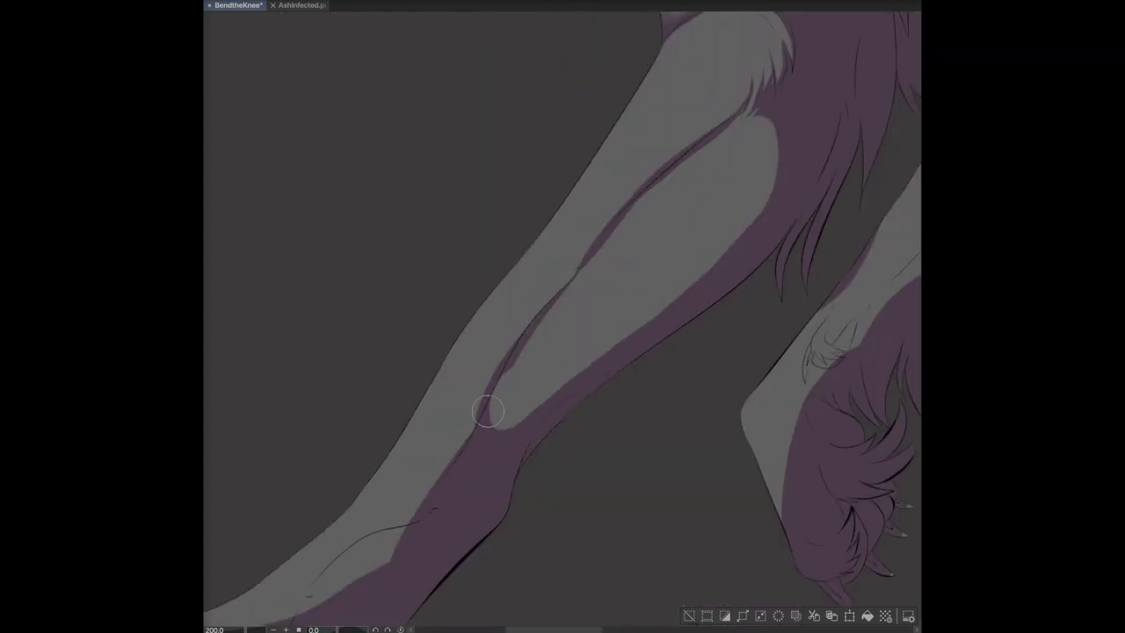
drag(484, 410, 527, 415)
drag(733, 274, 822, 117)
Step: Shade the near front paw in purple and add lit streaks to the forearm's rear edge and the hanging elbow hairs
drag(564, 269, 446, 399)
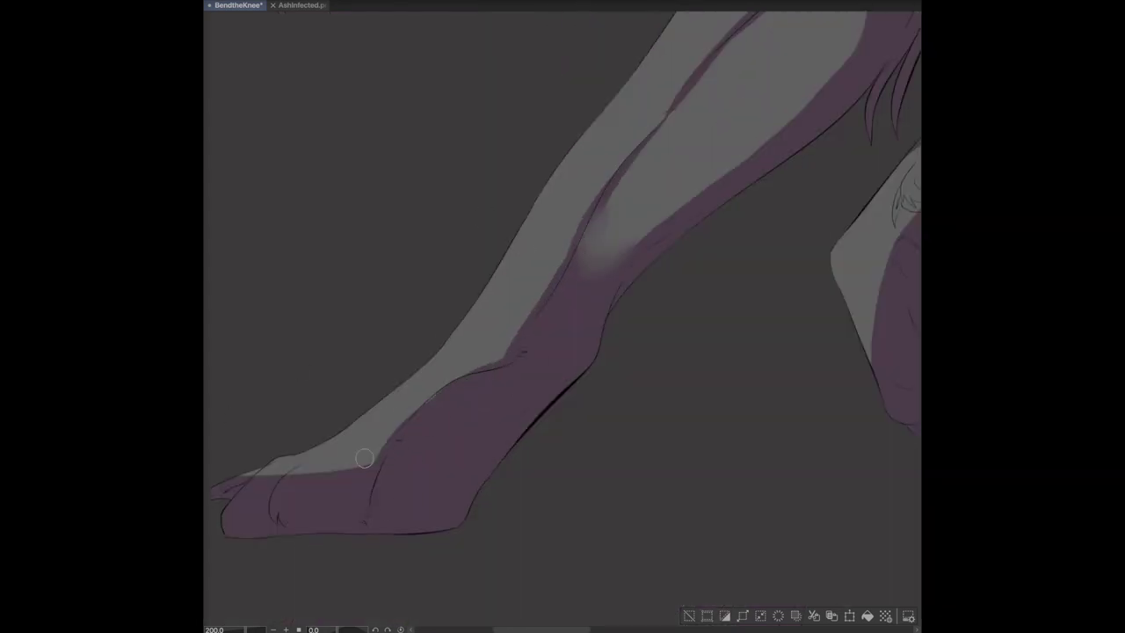
drag(364, 458, 216, 488)
drag(340, 486, 538, 442)
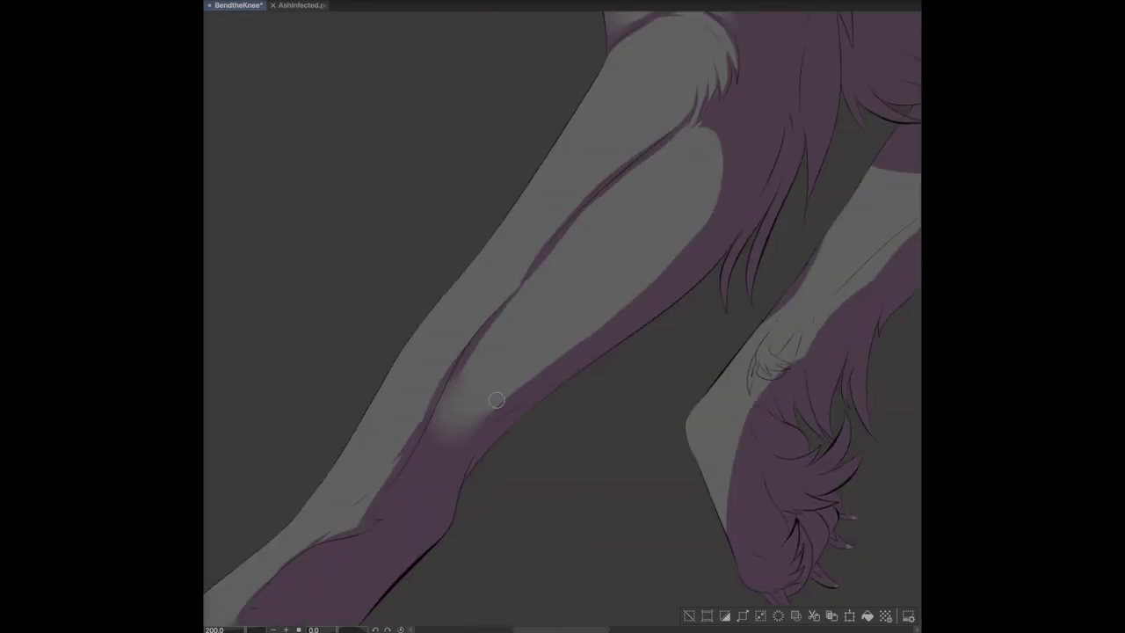
drag(497, 400, 374, 497)
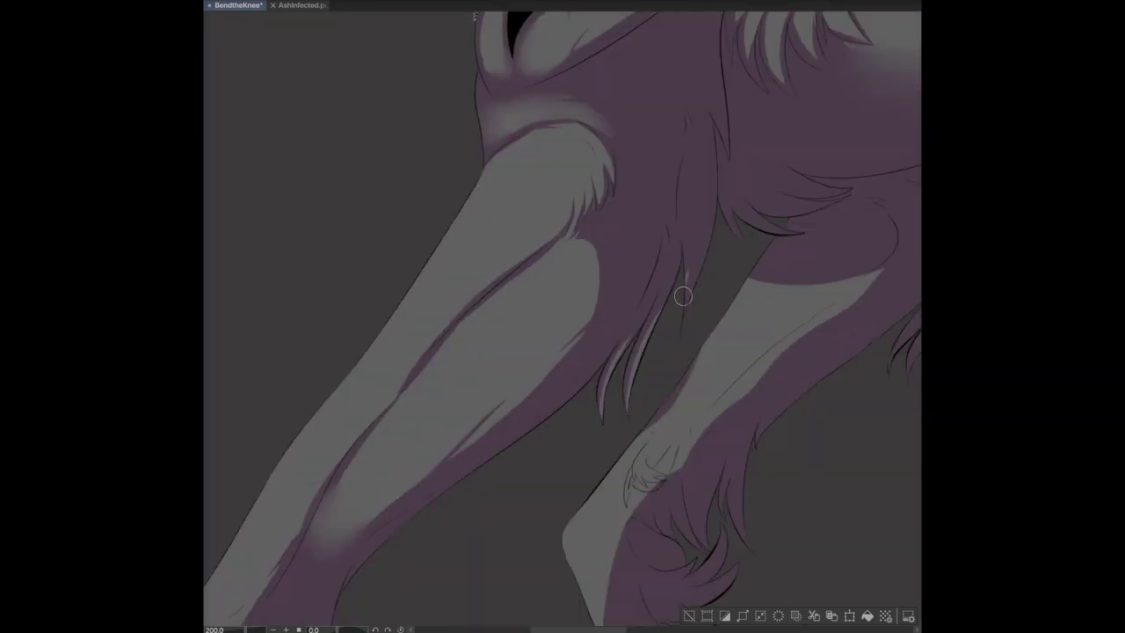
drag(683, 296, 690, 165)
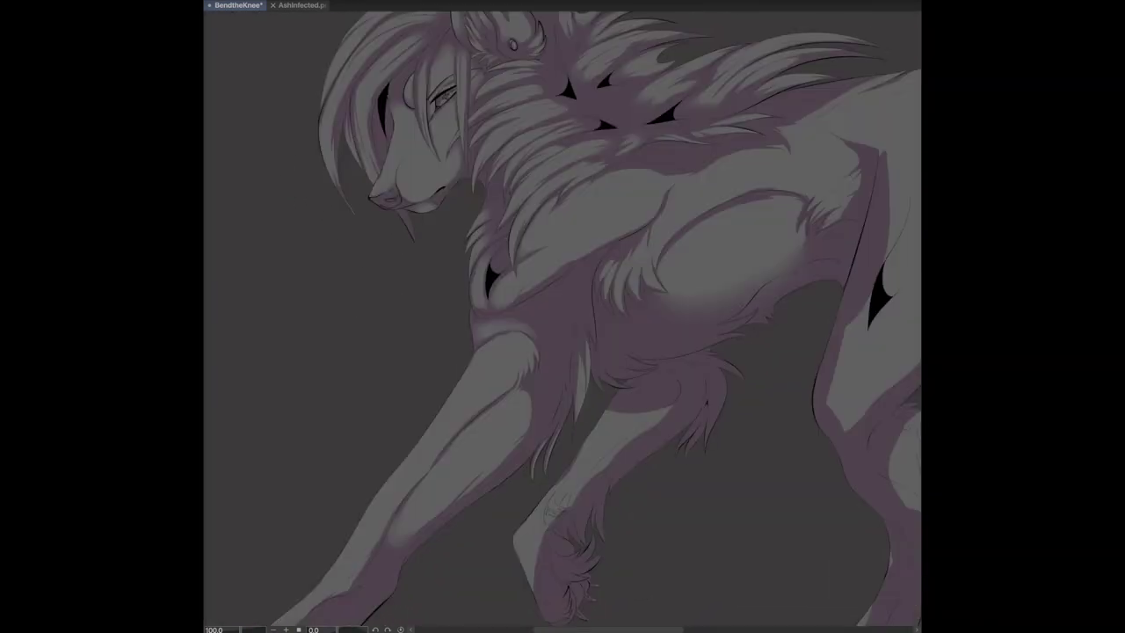
Step: Shade the far foreleg's crease and wrist tuft, and shape lit strands in the long fur behind it
scroll(553, 145, up, 5)
mouse_move(553, 145)
mouse_down()
mouse_move(638, 206)
mouse_move(439, 369)
mouse_move(238, 565)
mouse_move(641, 214)
mouse_up()
drag(482, 454, 658, 209)
mouse_move(555, 352)
mouse_down()
mouse_move(467, 515)
mouse_move(439, 507)
mouse_move(349, 281)
mouse_move(377, 431)
mouse_move(315, 367)
mouse_up()
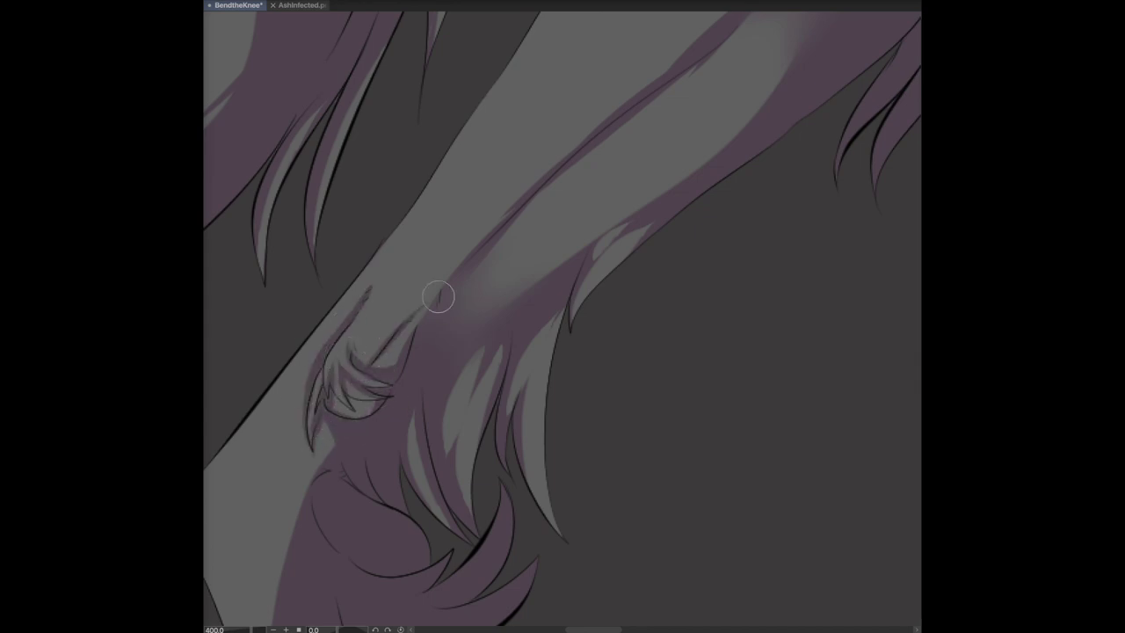
Step: Reshape the shadow along the far front paw's bent wrist and lighten the rounded pad with soft edges
scroll(563, 322, down, 5)
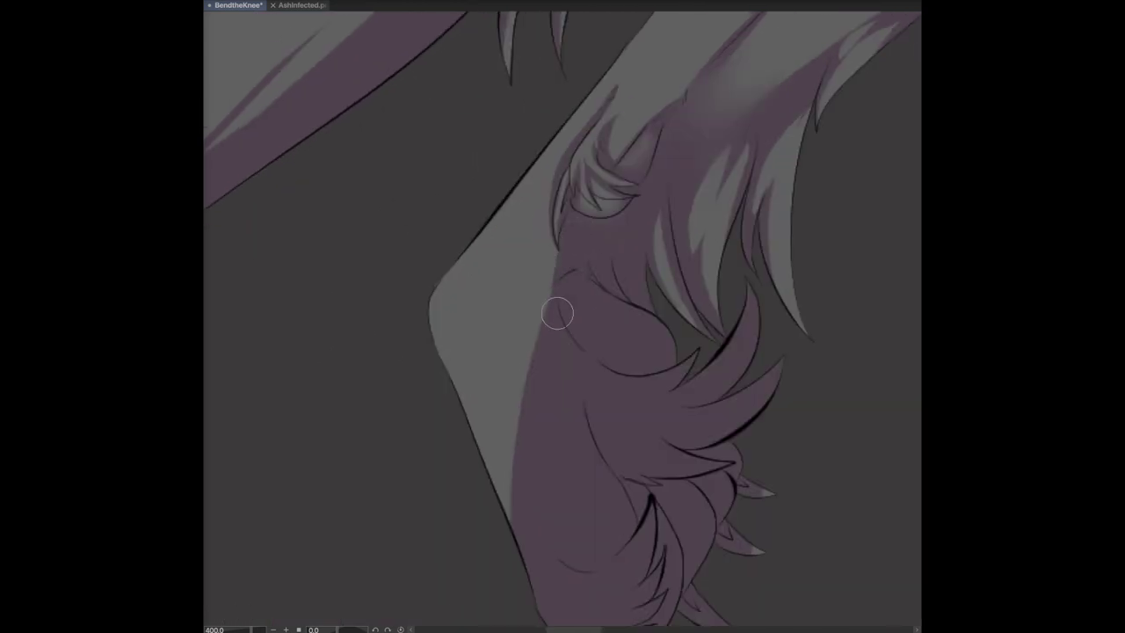
drag(475, 351, 479, 492)
drag(545, 317, 521, 293)
scroll(521, 292, down, 3)
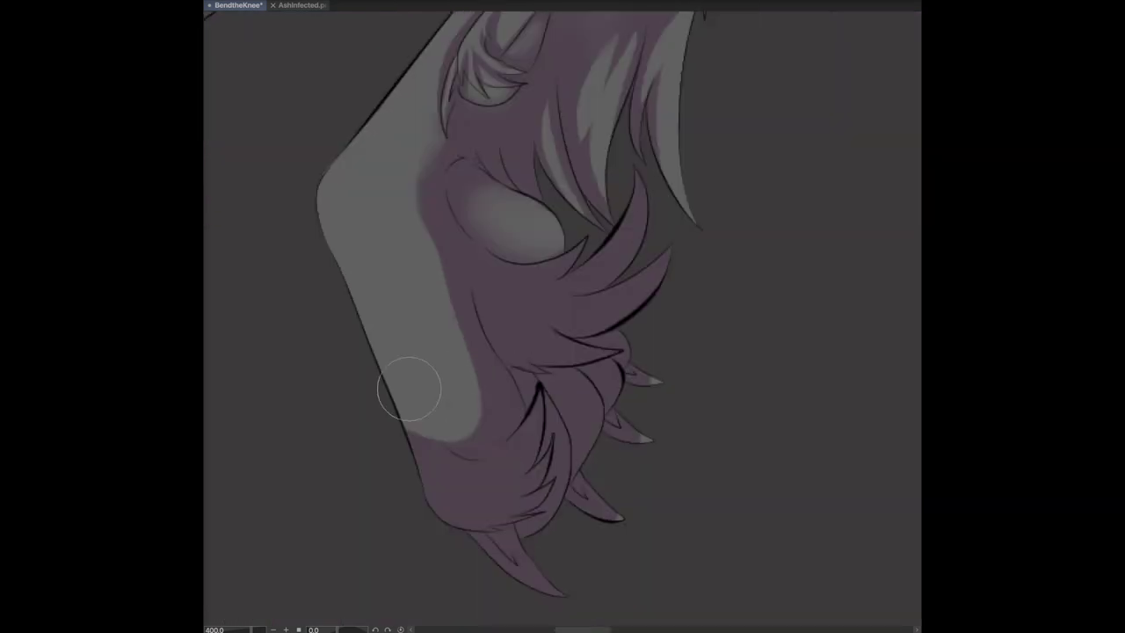
Step: Blend the far paw's lower shadow and lighten its fur tufts, claws and toe with streaks and soft highlights
mouse_move(598, 317)
mouse_down()
mouse_move(632, 246)
mouse_move(579, 316)
mouse_up()
drag(633, 281, 545, 316)
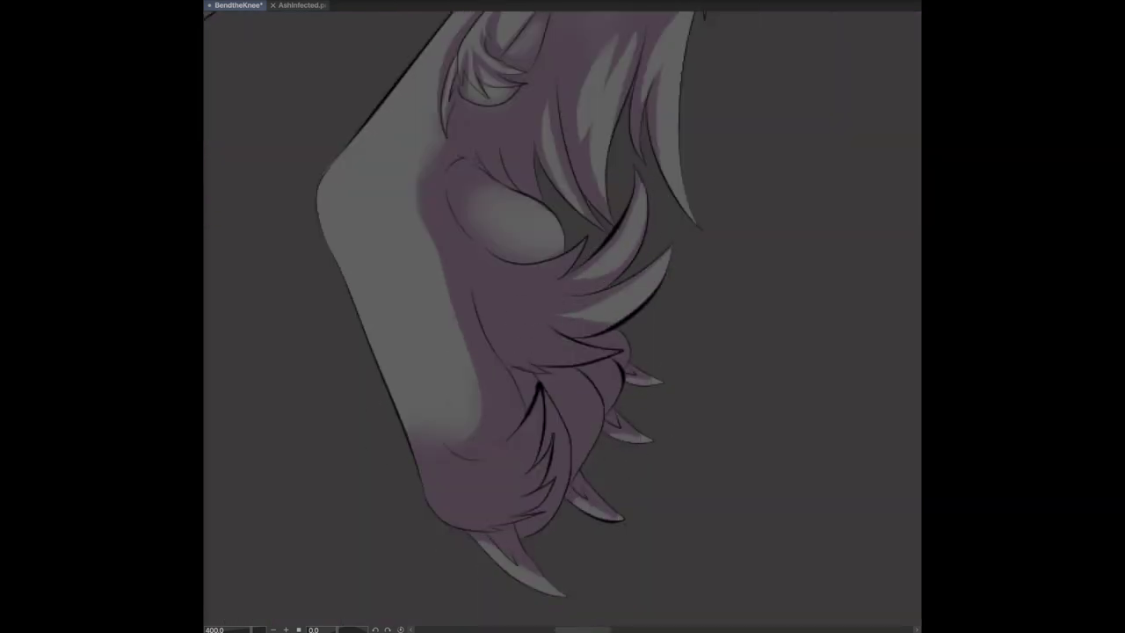
drag(615, 347, 519, 346)
drag(606, 369, 585, 439)
drag(500, 492, 437, 479)
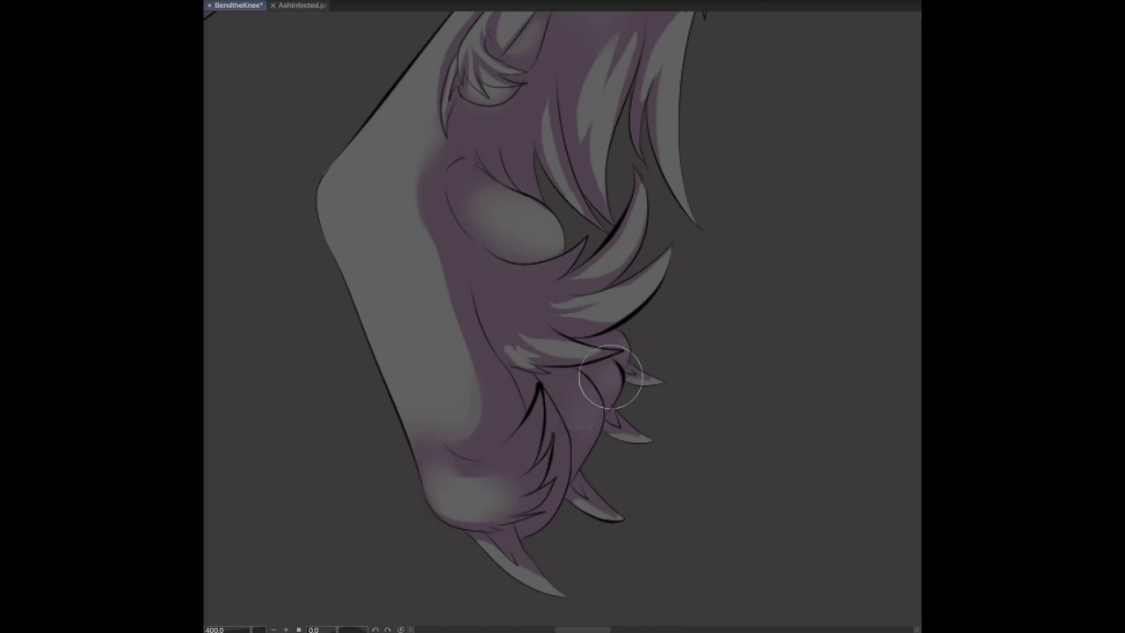
Step: Select the tail and the fur areas behind the rump hair locks
scroll(622, 376, down, 4)
mouse_move(680, 359)
mouse_down()
mouse_move(326, 465)
mouse_move(267, 389)
mouse_up()
click(670, 125)
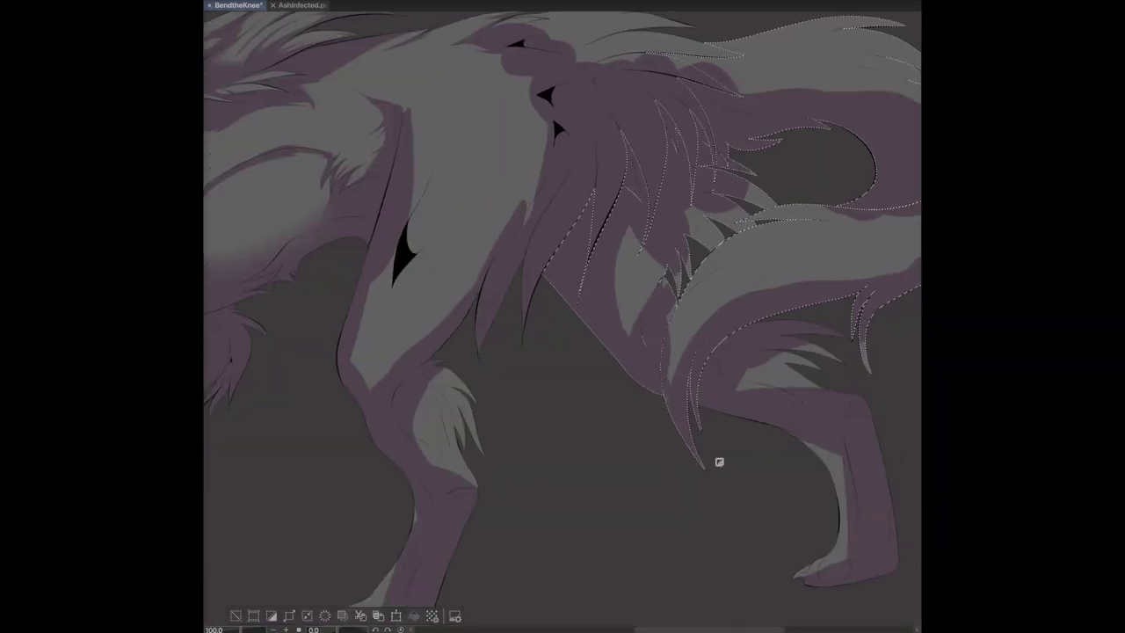
Step: Shade the upper rump hair locks with long purple streaks and blend their roots near the first black gap
scroll(491, 140, up, 2)
mouse_move(539, 128)
mouse_down()
mouse_move(589, 134)
mouse_move(447, 132)
mouse_up()
mouse_move(517, 168)
mouse_down()
mouse_move(791, 141)
mouse_move(580, 164)
mouse_move(729, 132)
mouse_move(573, 122)
mouse_move(475, 172)
mouse_up()
mouse_move(668, 140)
mouse_down()
mouse_move(483, 167)
mouse_move(561, 219)
mouse_move(500, 259)
mouse_move(350, 231)
mouse_move(259, 163)
mouse_up()
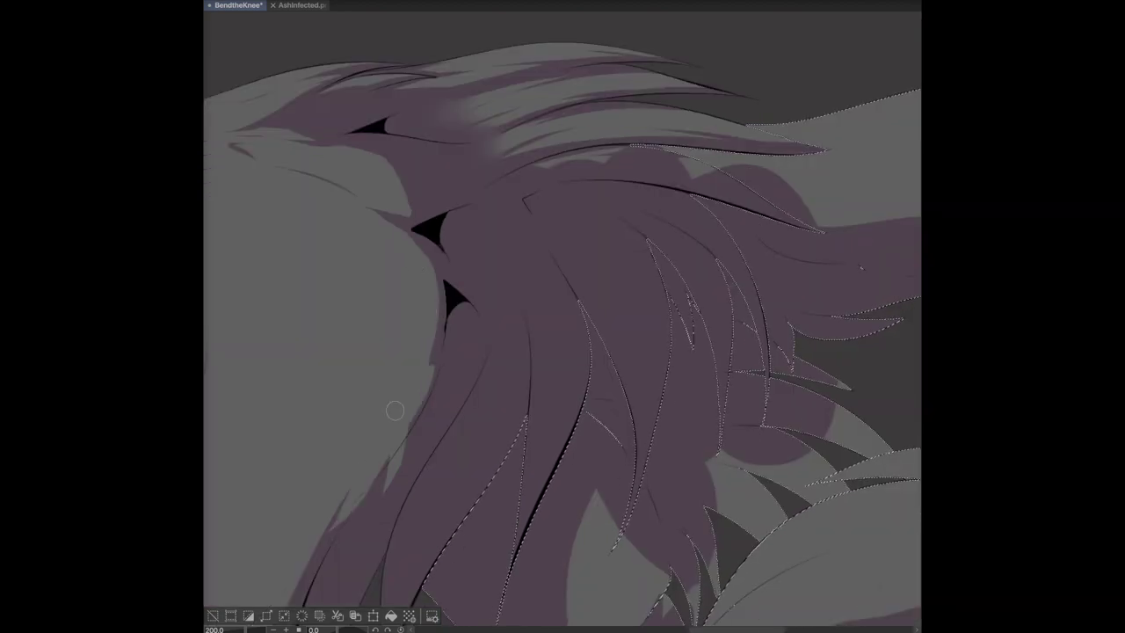
Step: Shape small lit fur strands between the rump's black gaps and streak the next long lock toward the tail
drag(397, 154, 443, 200)
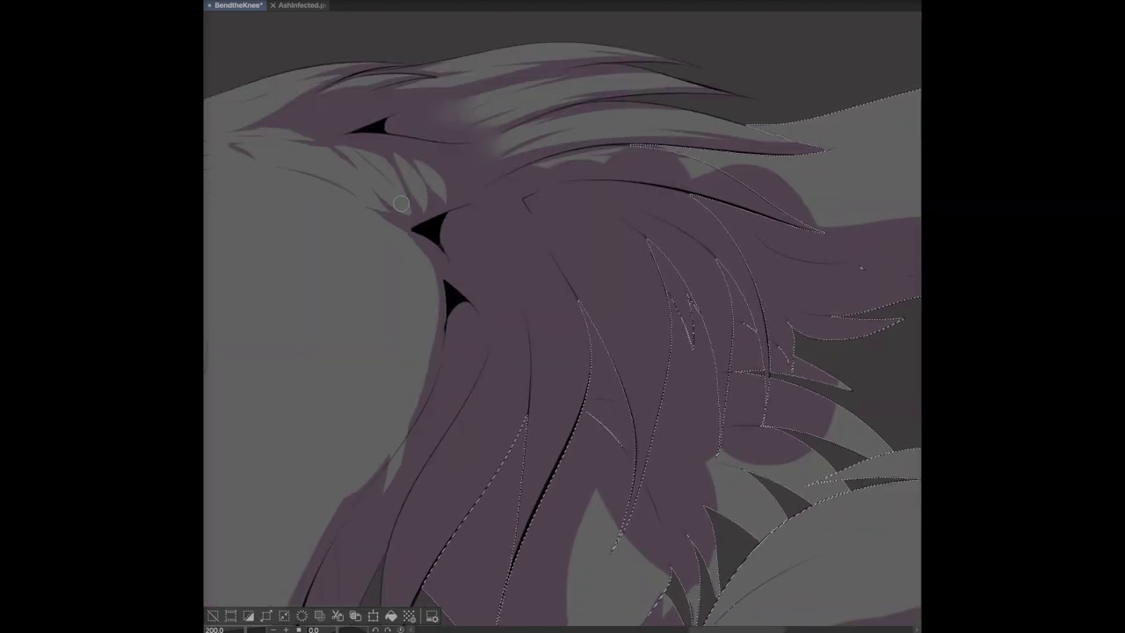
drag(288, 114, 211, 104)
drag(558, 148, 435, 163)
key(ctrl+z)
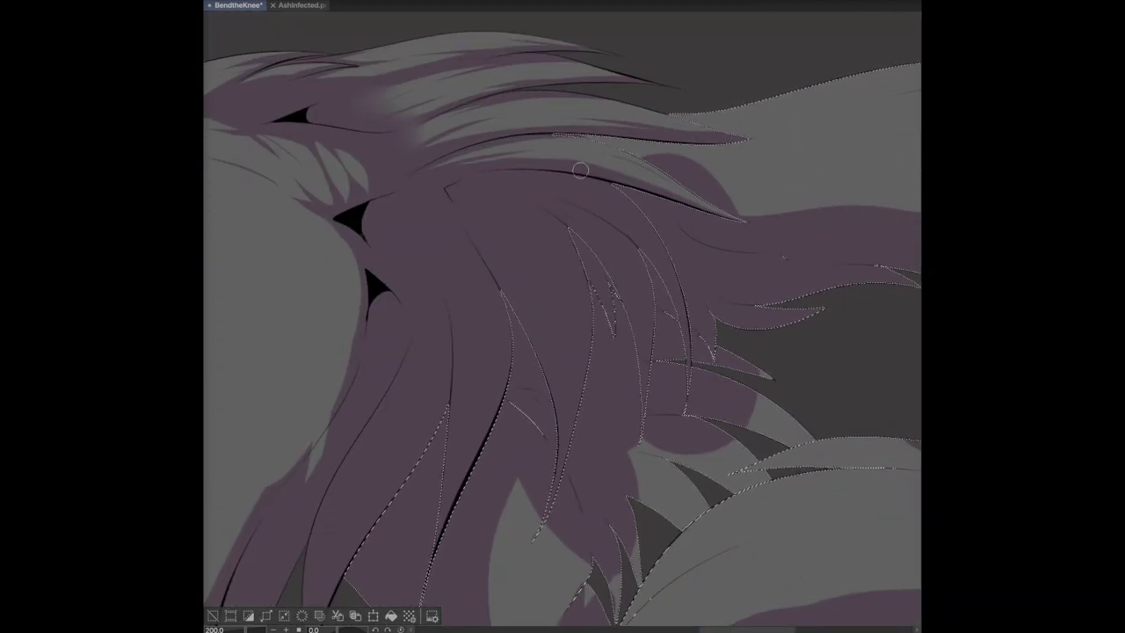
Step: Shape lit strands with purple streaks in the middle rump locks that overlap the tail
drag(343, 176, 592, 133)
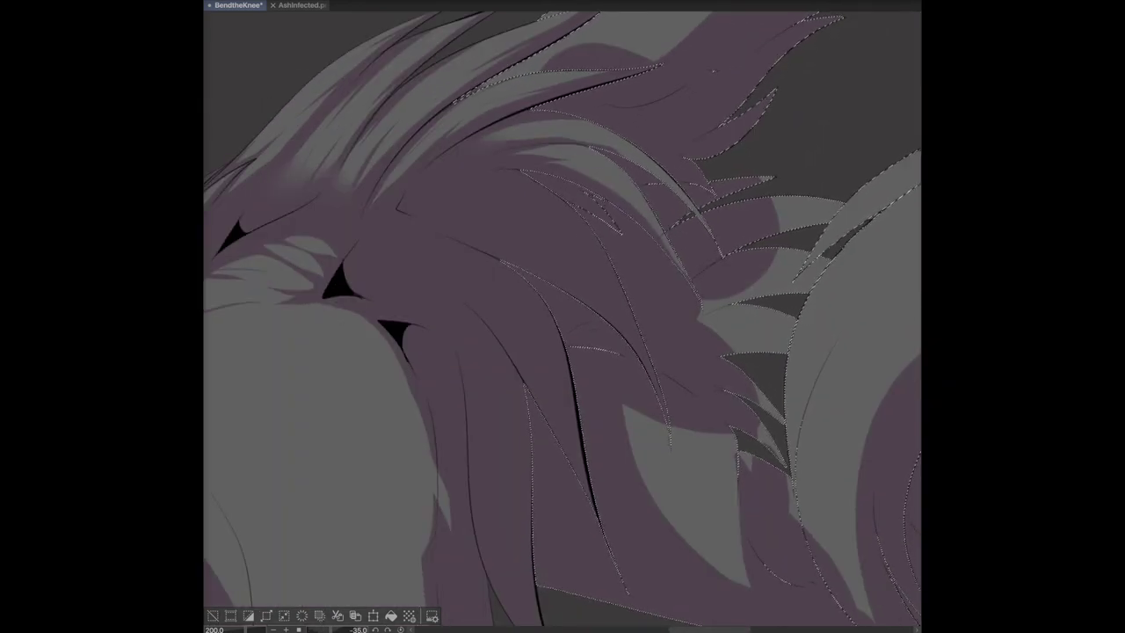
drag(642, 384, 636, 290)
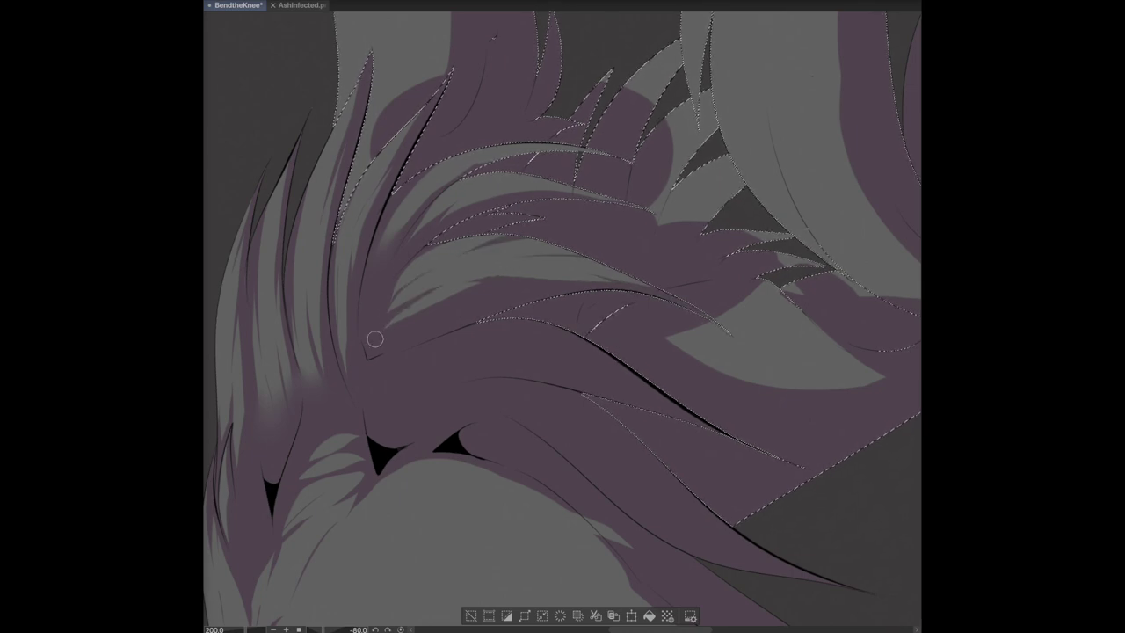
drag(377, 330, 204, 107)
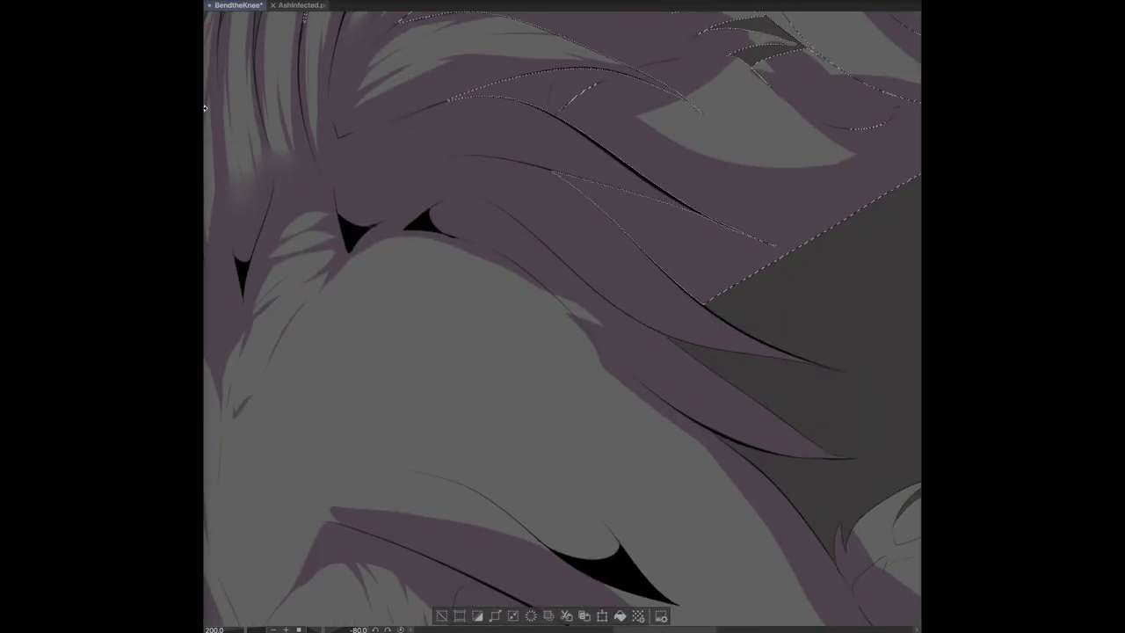
Step: Shade the lowest rump locks hanging behind the thigh with lit strands and tapering purple streaks
drag(633, 180, 395, 151)
mouse_move(613, 248)
mouse_down()
mouse_move(457, 272)
mouse_move(619, 290)
mouse_up()
drag(808, 296, 646, 314)
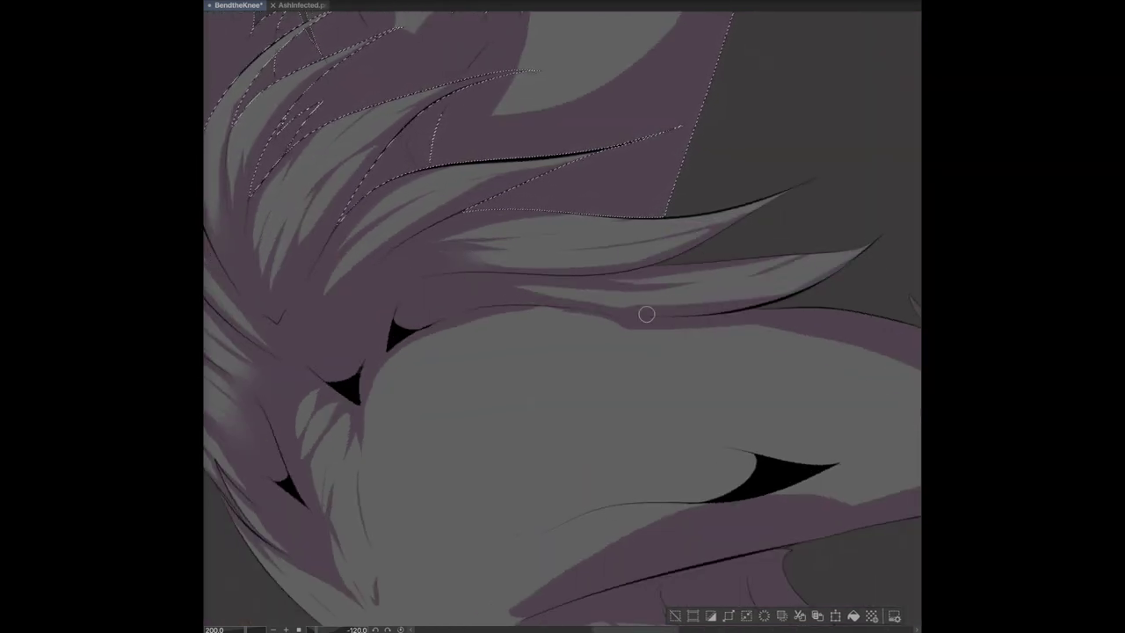
Step: Paint purple creases on the near thigh around its black gap and lighten the shadow along the leg's front edge
key(5)
key(minus)
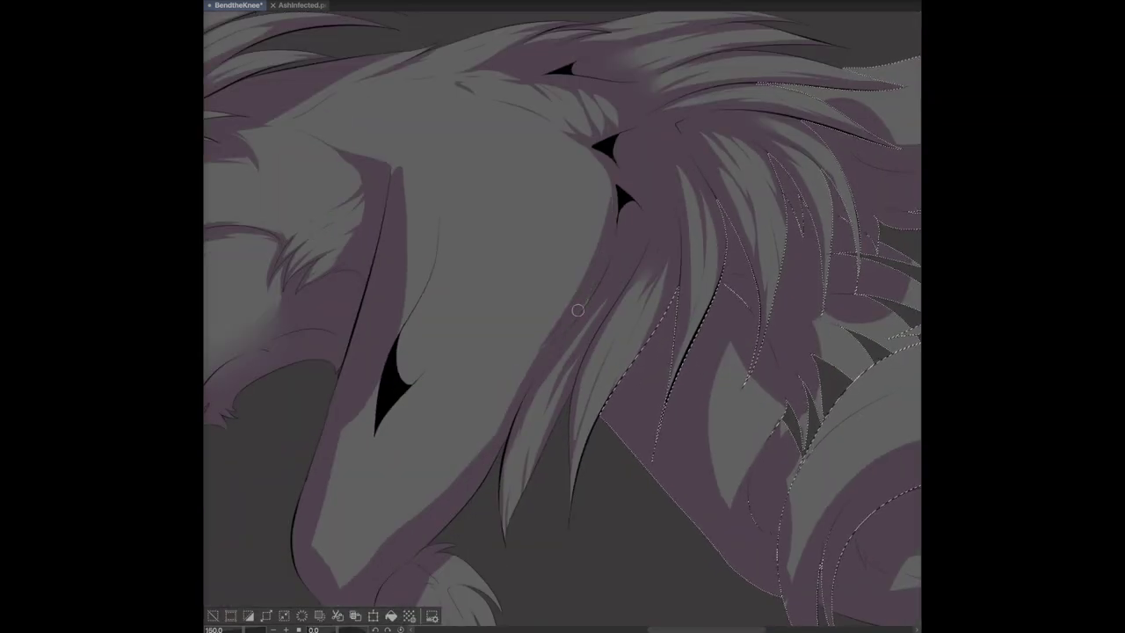
drag(499, 293, 406, 383)
drag(439, 197, 403, 327)
drag(399, 180, 356, 421)
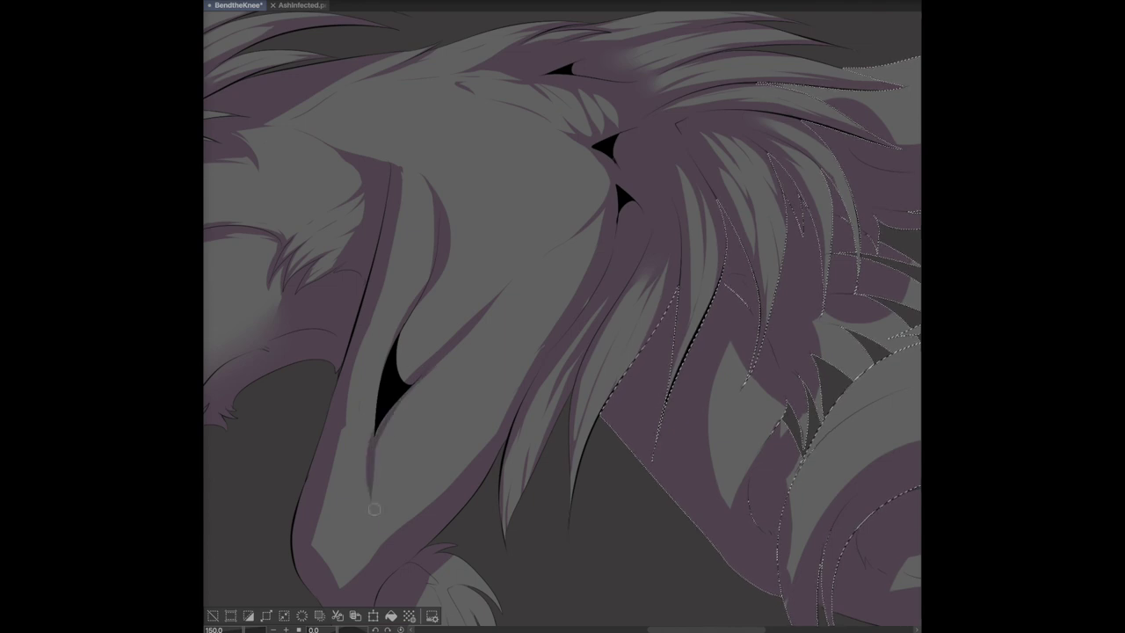
Step: Cover the near hind leg's lower thigh in purple shadow, softening its edge with the lit fur and adding shade beside the black gap
mouse_move(347, 550)
mouse_down()
mouse_move(401, 530)
mouse_move(321, 482)
mouse_move(318, 560)
mouse_move(342, 391)
mouse_move(369, 509)
mouse_move(367, 474)
mouse_up()
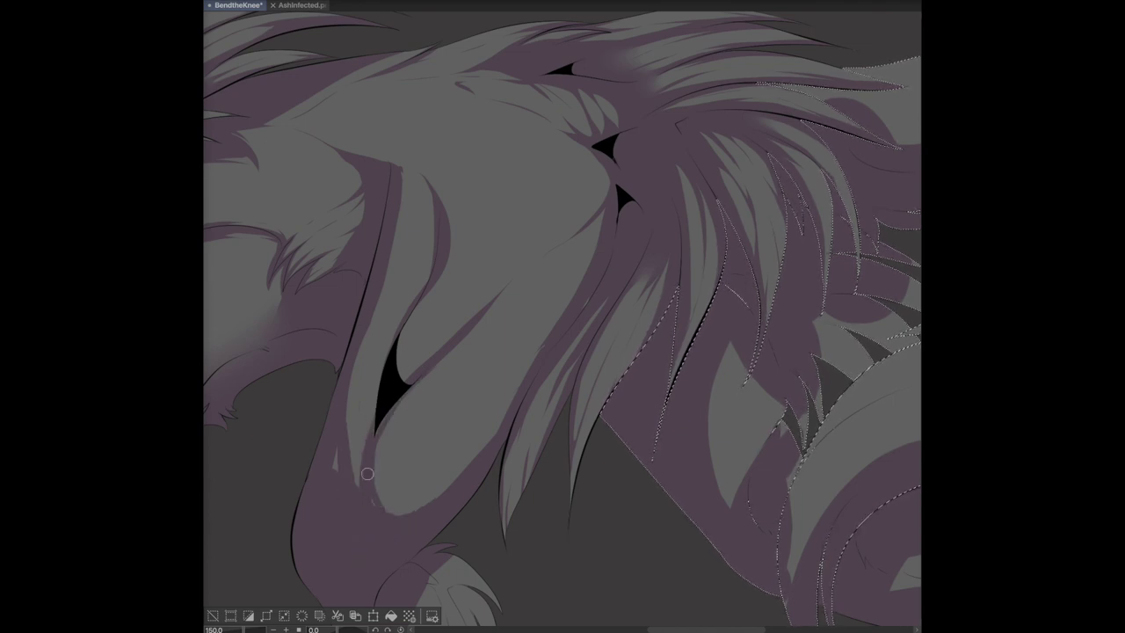
key(ctrl+z)
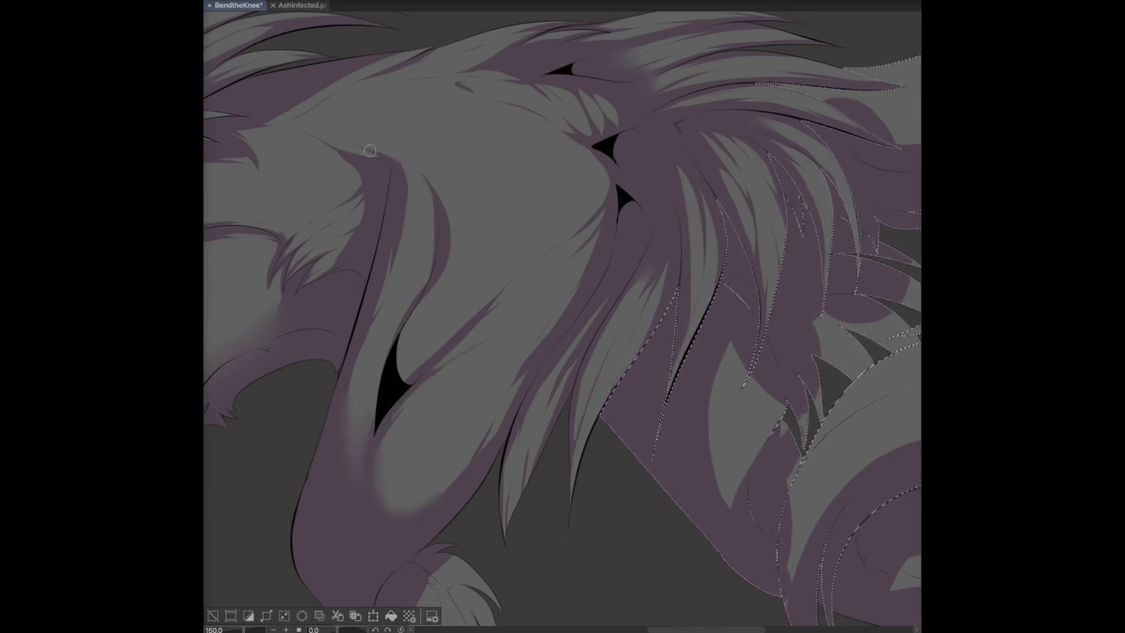
scroll(423, 192, left, 3)
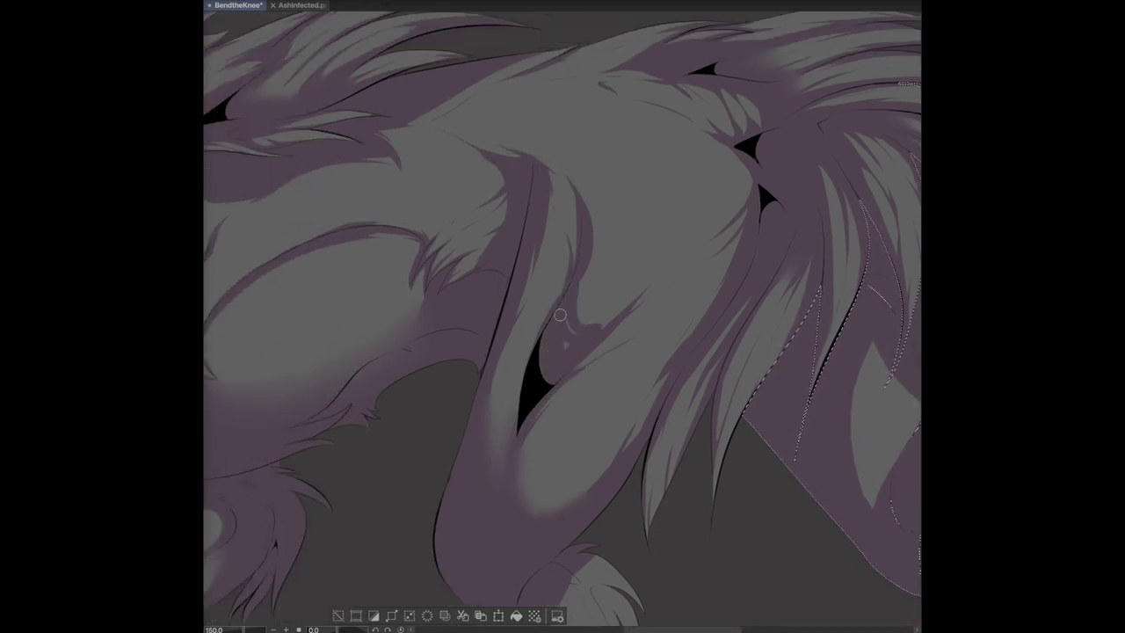
Step: Extend the purple shadow over the back of the near thigh and streak creases across the haunch toward the rump's black gap
scroll(756, 161, down, 2)
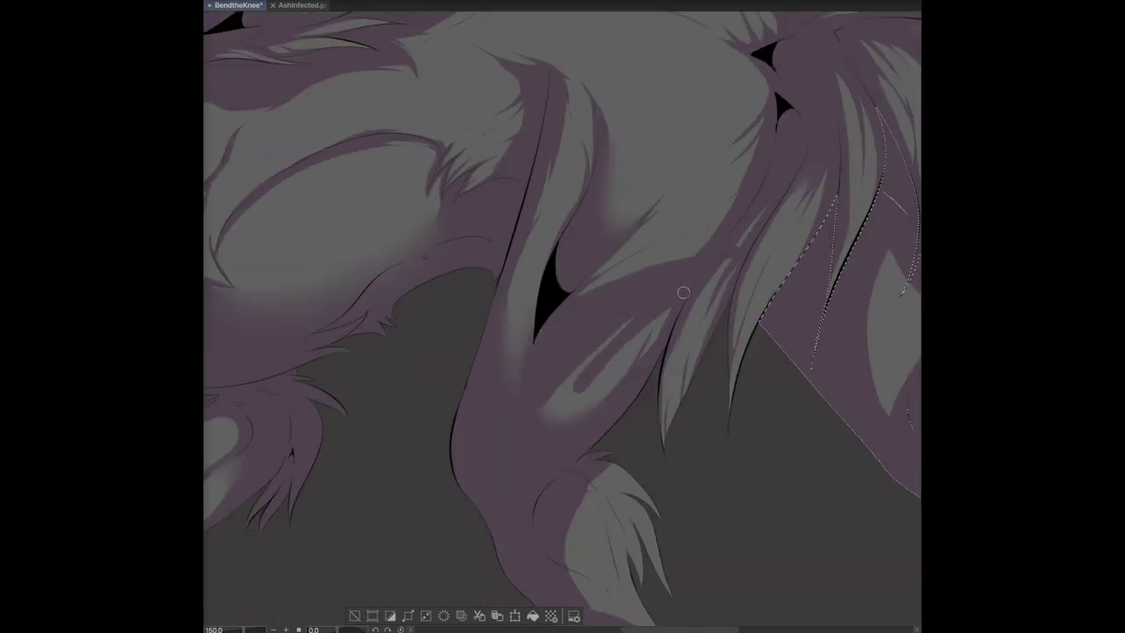
scroll(679, 203, right, 2)
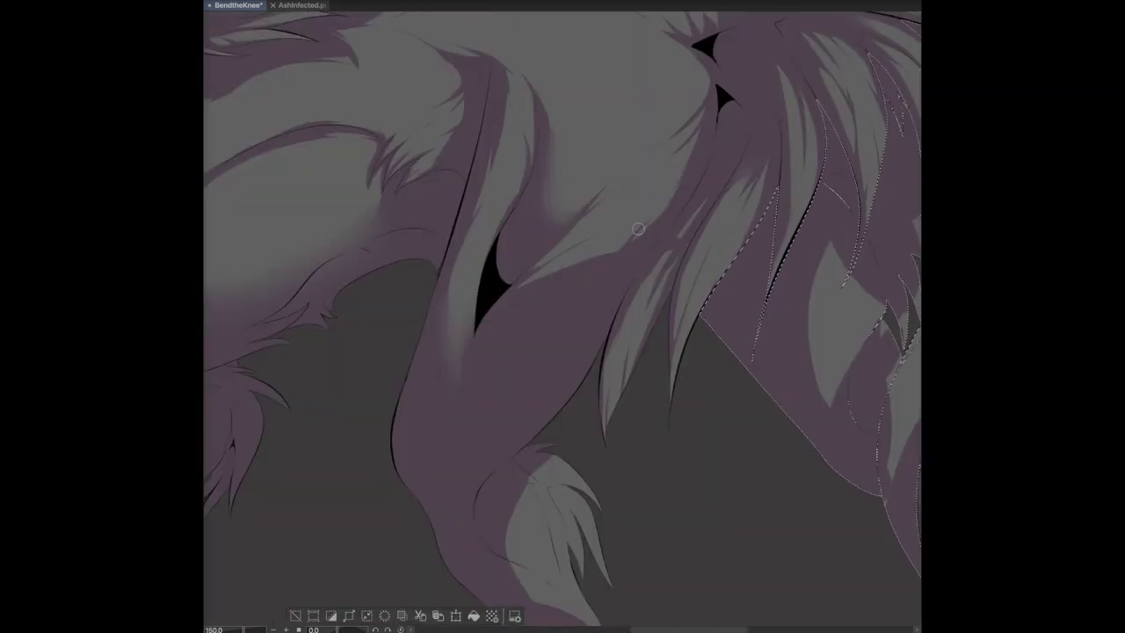
scroll(557, 236, down, 1)
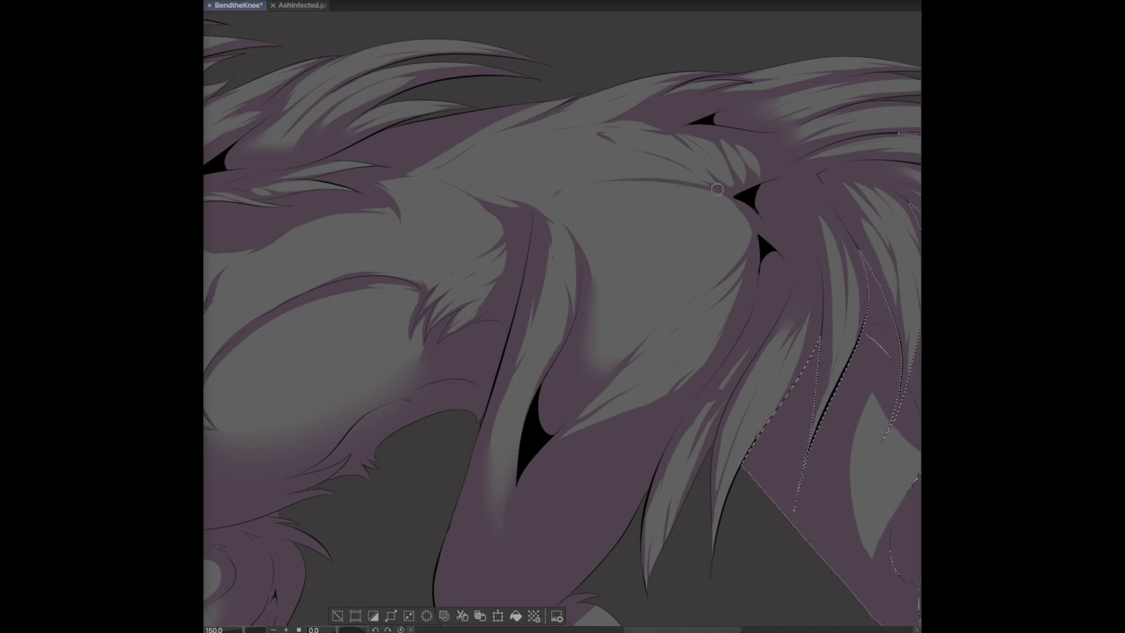
scroll(557, 236, down, 1)
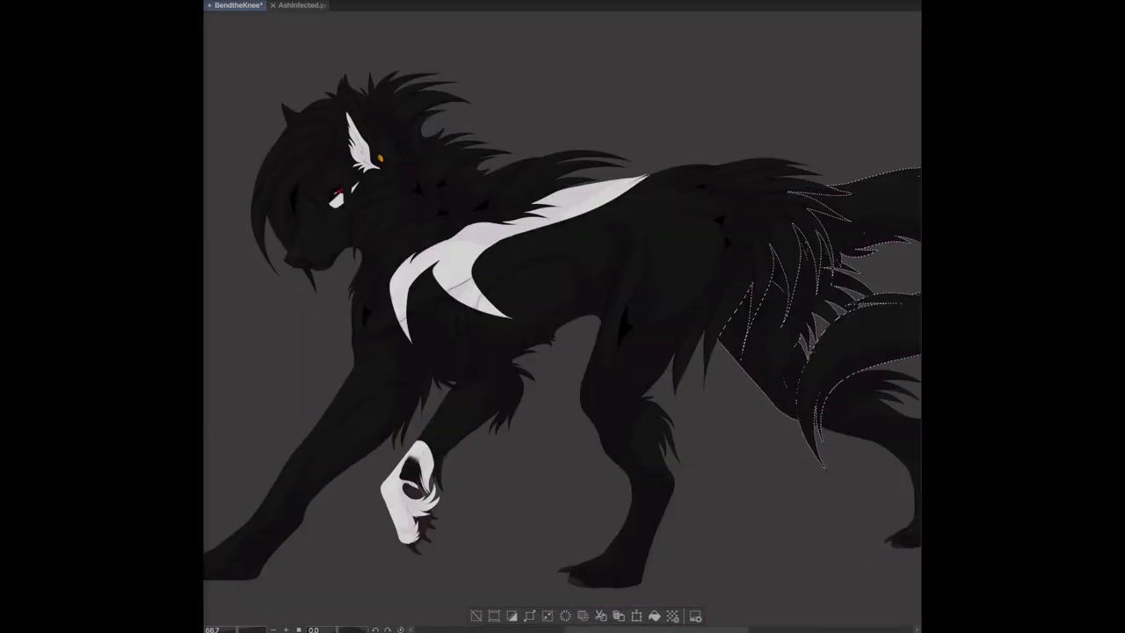
scroll(284, 128, down, 2)
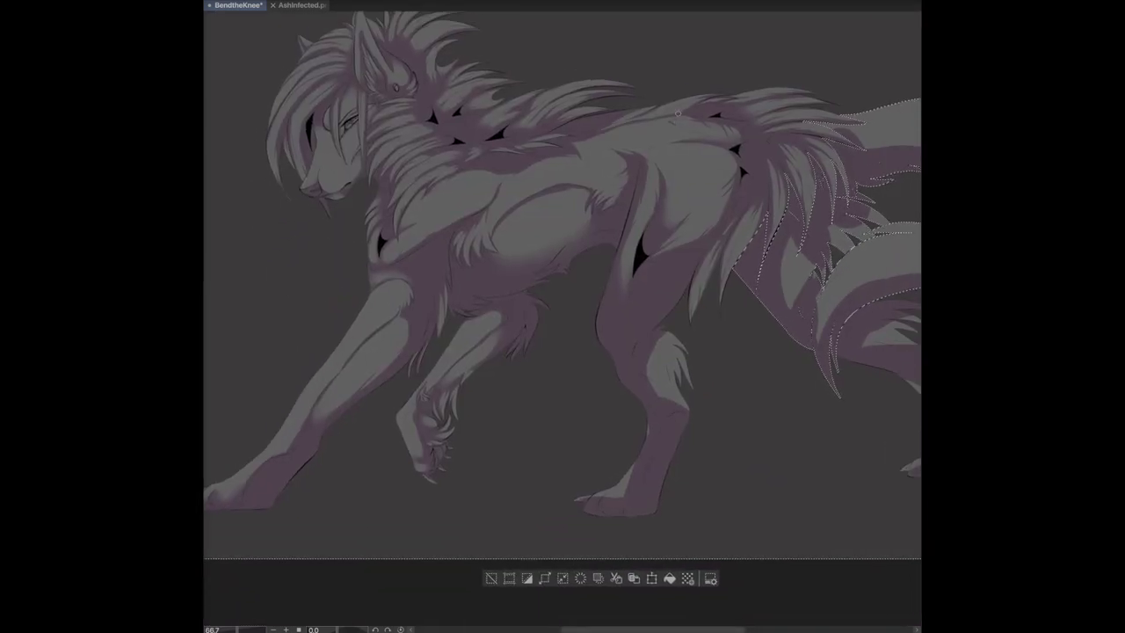
Step: Shade the near hind leg's knee tuft and hock in purple, leaving two softly blended lit patches
scroll(718, 413, up, 4)
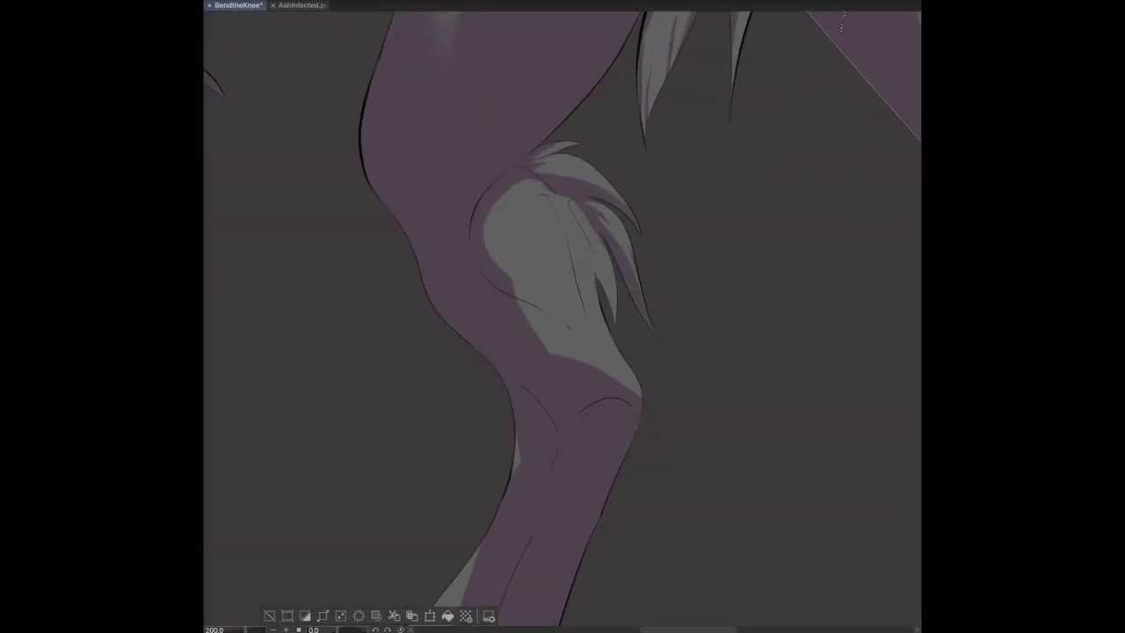
drag(569, 200, 620, 361)
mouse_move(578, 213)
mouse_down()
mouse_move(580, 330)
mouse_move(610, 400)
mouse_up()
drag(541, 346, 563, 258)
key(ctrl+z)
key(ctrl+z)
key(ctrl+z)
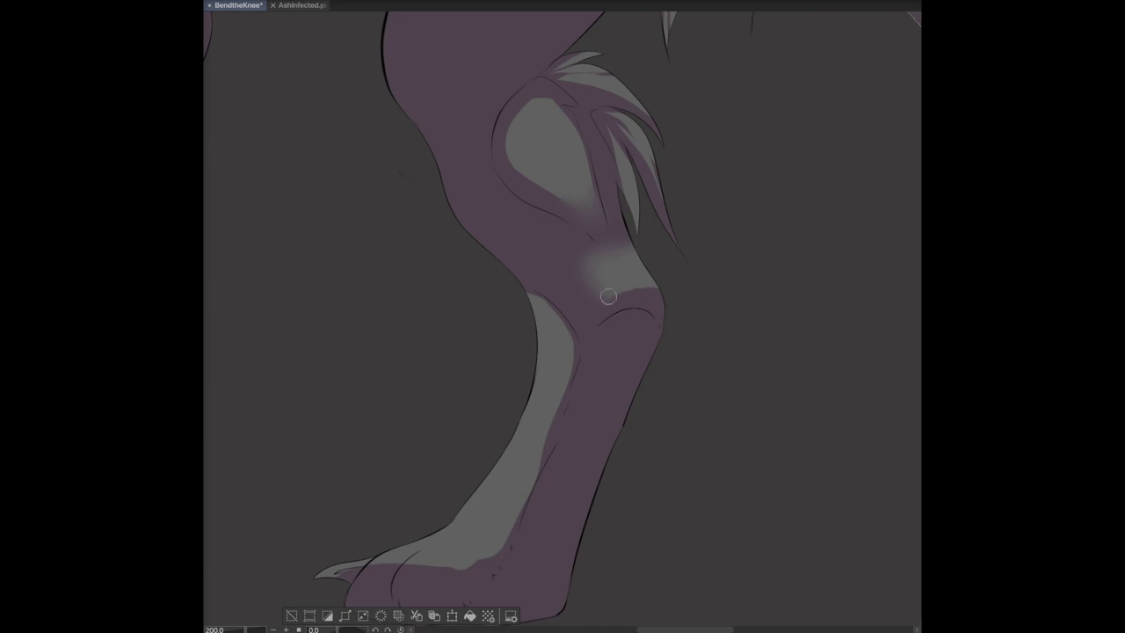
Step: Blend the lit strip on the near hind leg's shin into the paw and shade softly around the toes
scroll(703, 255, down, 2)
drag(450, 467, 430, 500)
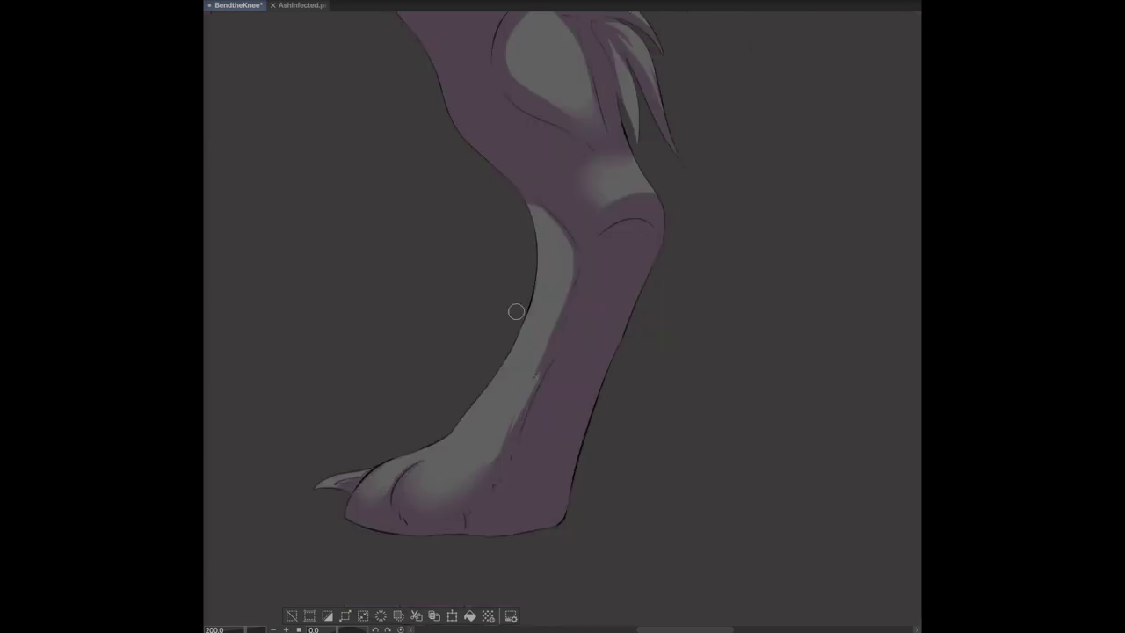
scroll(539, 339, down, 4)
scroll(547, 182, up, 2)
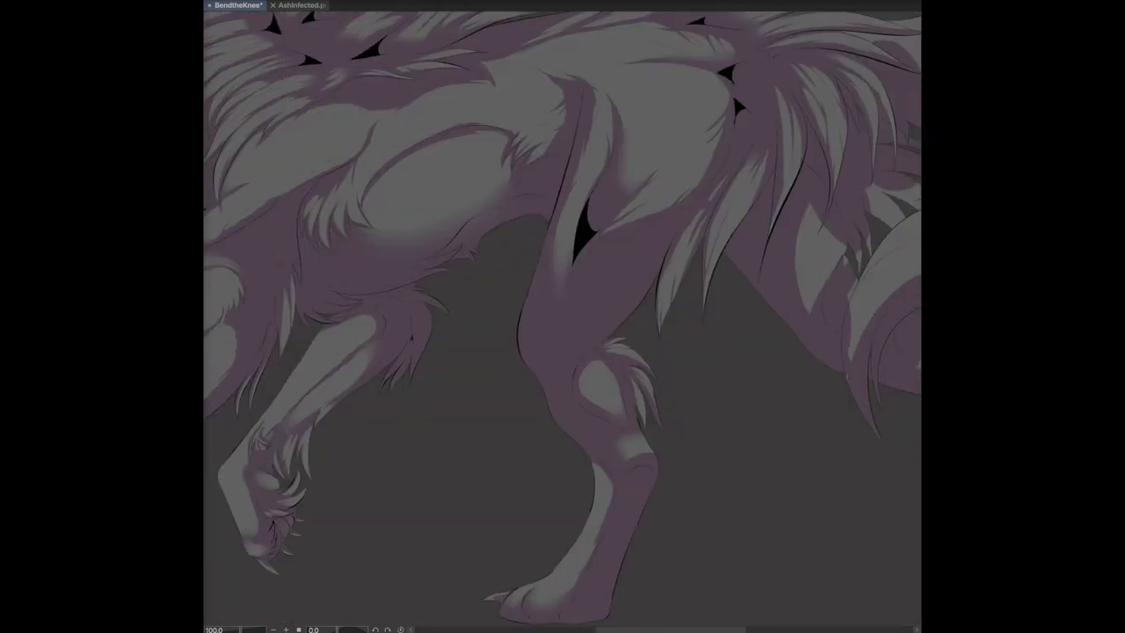
Step: Make a selection bordering the far hind leg, shape lit strands in its upper fur, and split its thigh highlight with purple shading
click(548, 182)
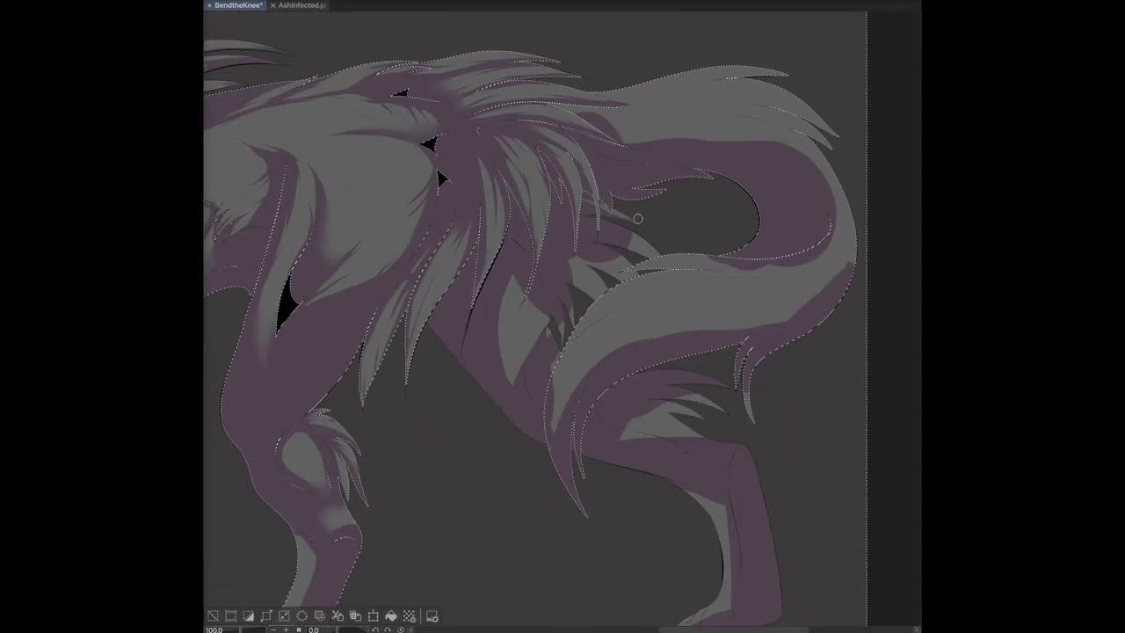
scroll(579, 285, up, 2)
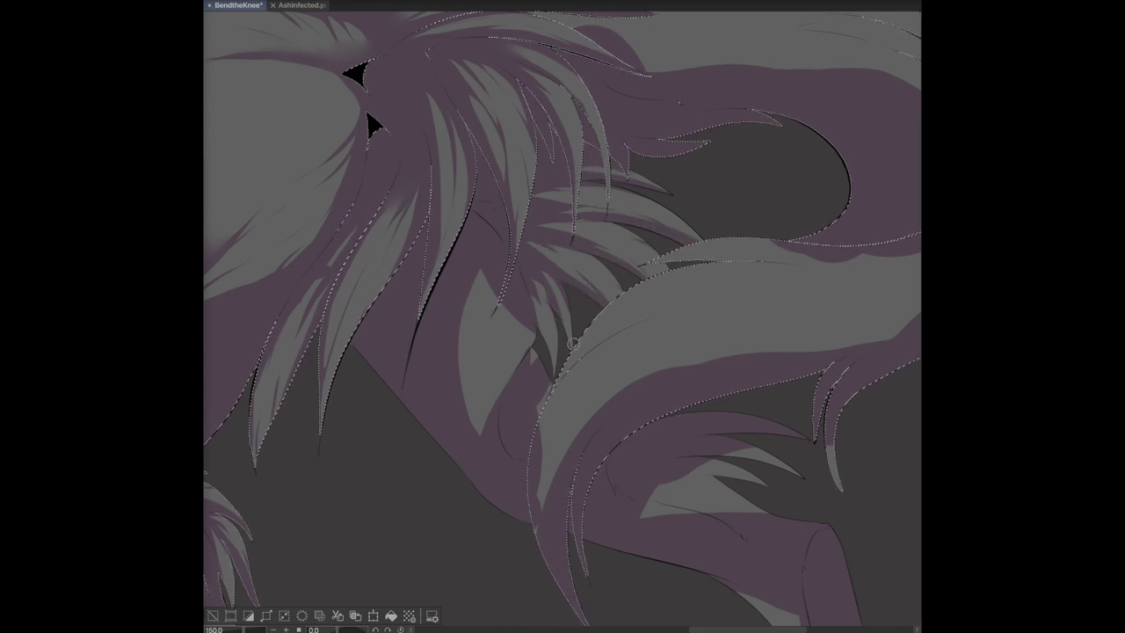
scroll(557, 319, down, 3)
mouse_move(505, 272)
mouse_down()
mouse_move(492, 206)
mouse_move(466, 386)
mouse_up()
drag(519, 299, 457, 400)
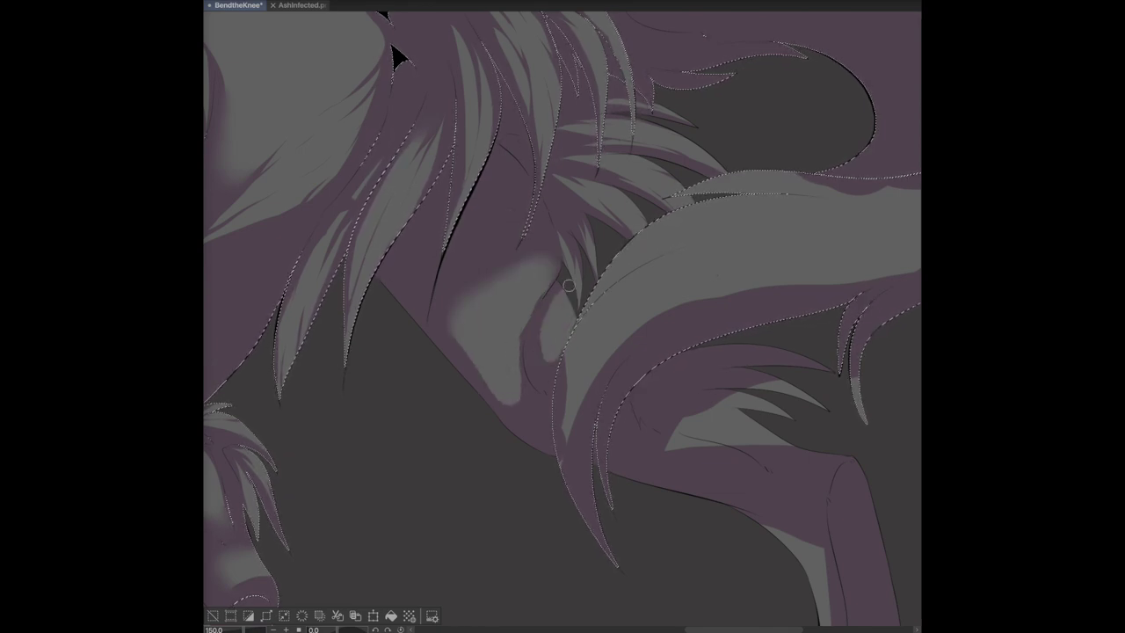
Step: Shape lit fur locks in the far hind leg's knee tuft and cover the area below them with purple shadow
scroll(567, 325, down, 3)
scroll(567, 325, right, 4)
scroll(486, 148, up, 2)
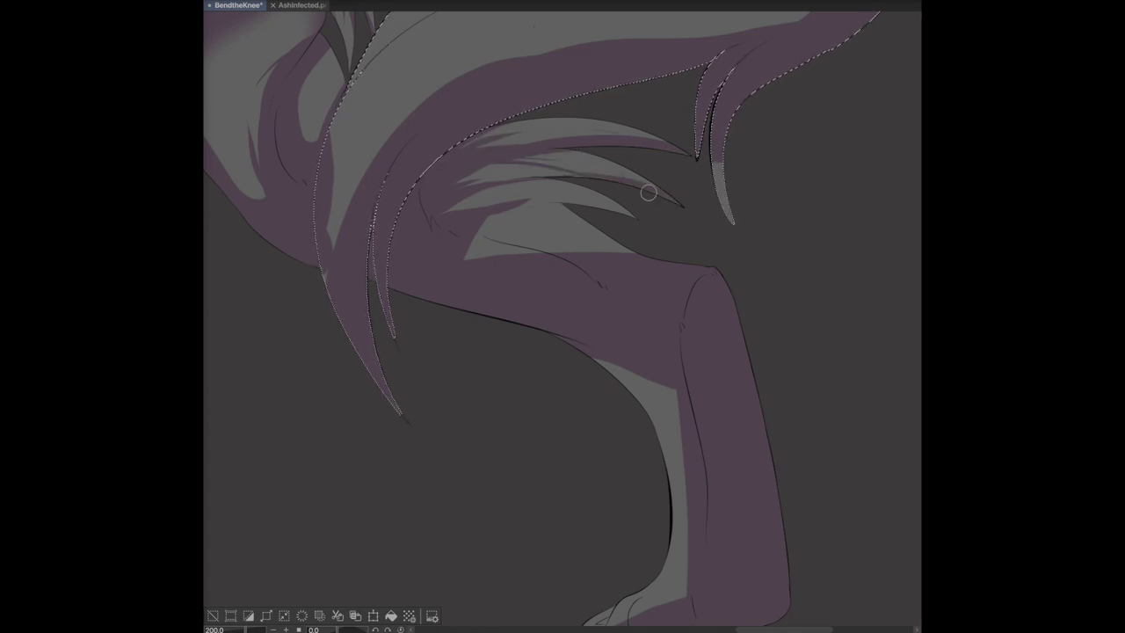
mouse_move(469, 172)
mouse_down()
mouse_move(638, 221)
mouse_move(469, 181)
mouse_up()
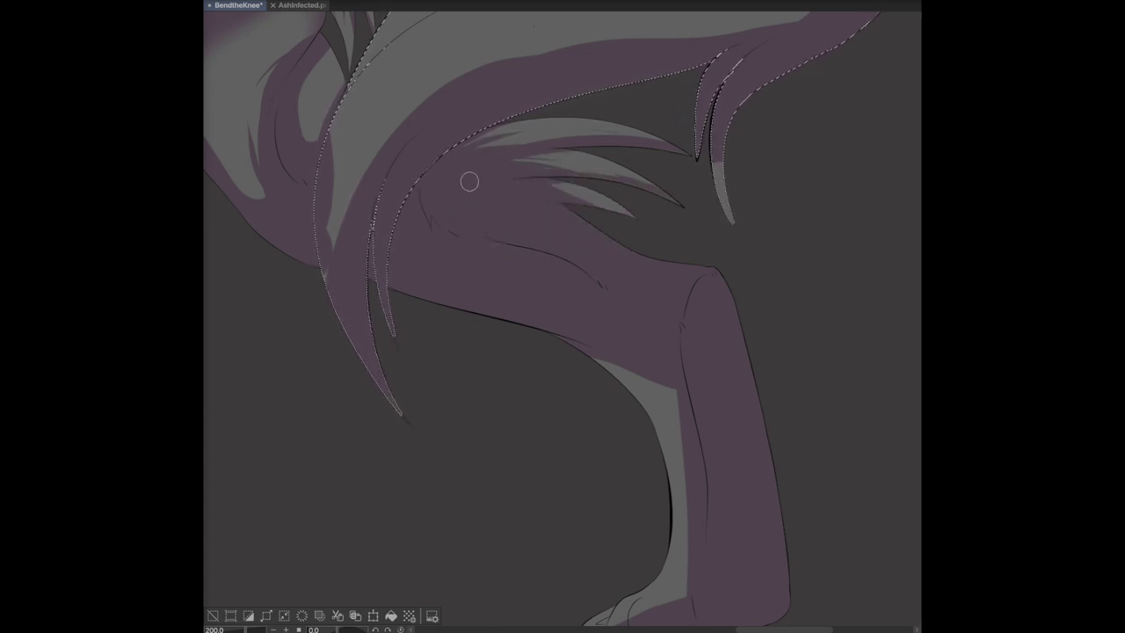
Step: Paint softly blended lit areas along the top of the far hind leg, its front edge and the paw
mouse_move(538, 238)
mouse_down()
mouse_move(659, 282)
mouse_move(532, 228)
mouse_move(545, 258)
mouse_move(522, 106)
mouse_up()
mouse_move(553, 198)
mouse_down()
mouse_move(607, 214)
mouse_move(637, 461)
mouse_up()
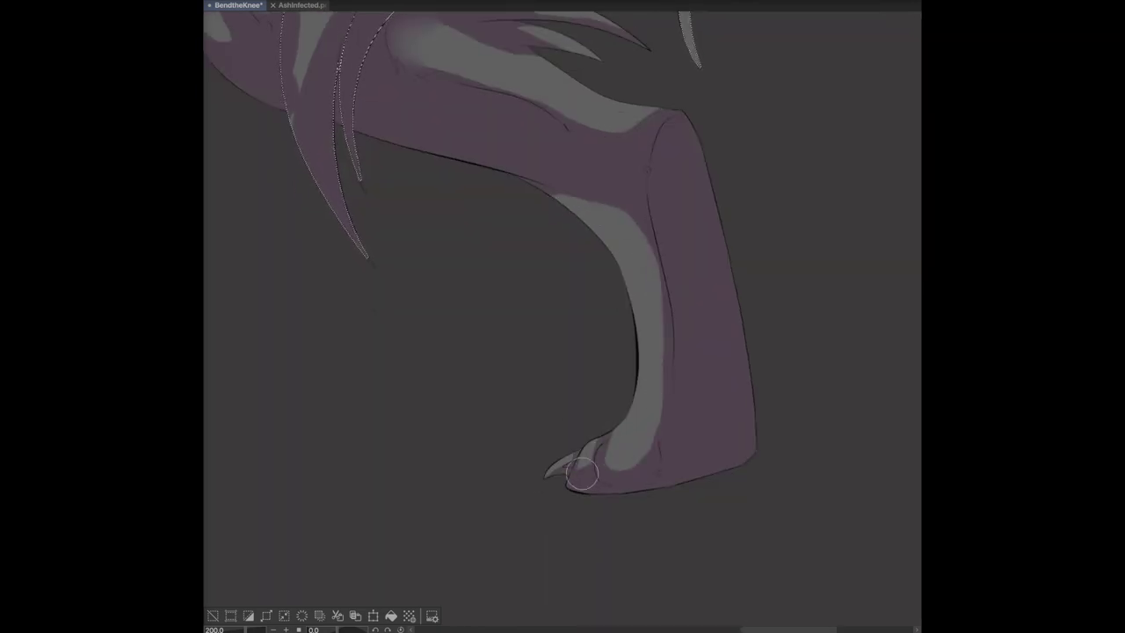
scroll(582, 475, down, 6)
Step: Change the selection to isolate the tail from the body and streak purple shadows through the tail's upper locks
key(ctrl+shift+a)
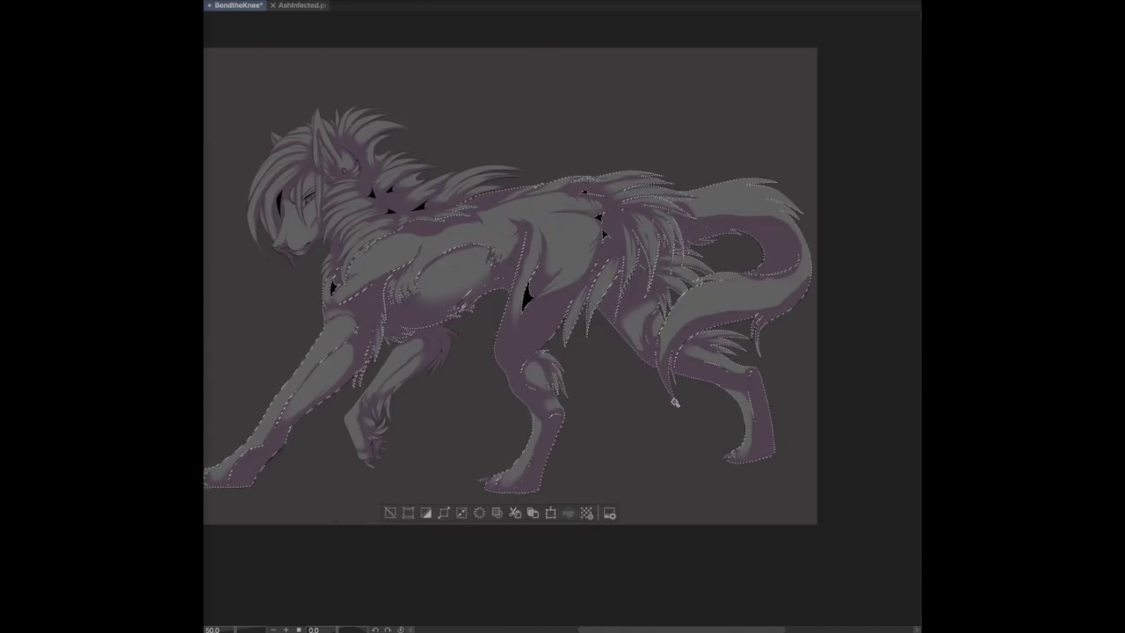
scroll(675, 402, up, 4)
scroll(675, 402, down, 2)
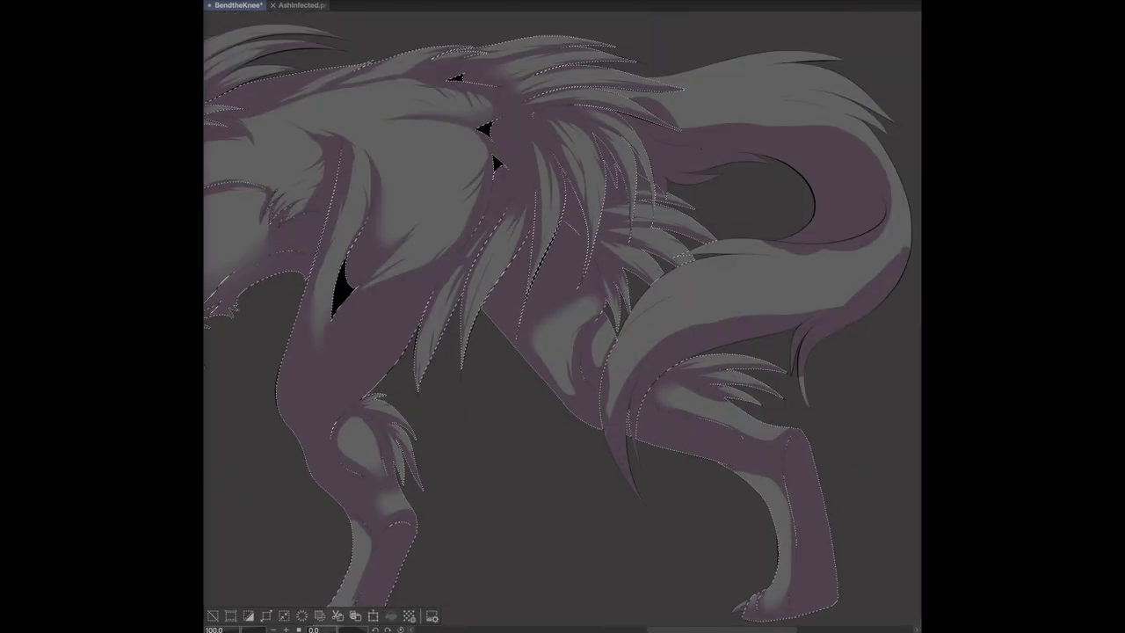
scroll(648, 226, up, 2)
mouse_move(648, 226)
mouse_down()
mouse_move(493, 241)
mouse_move(396, 277)
mouse_move(589, 304)
mouse_move(397, 253)
mouse_move(397, 220)
mouse_move(744, 217)
mouse_up()
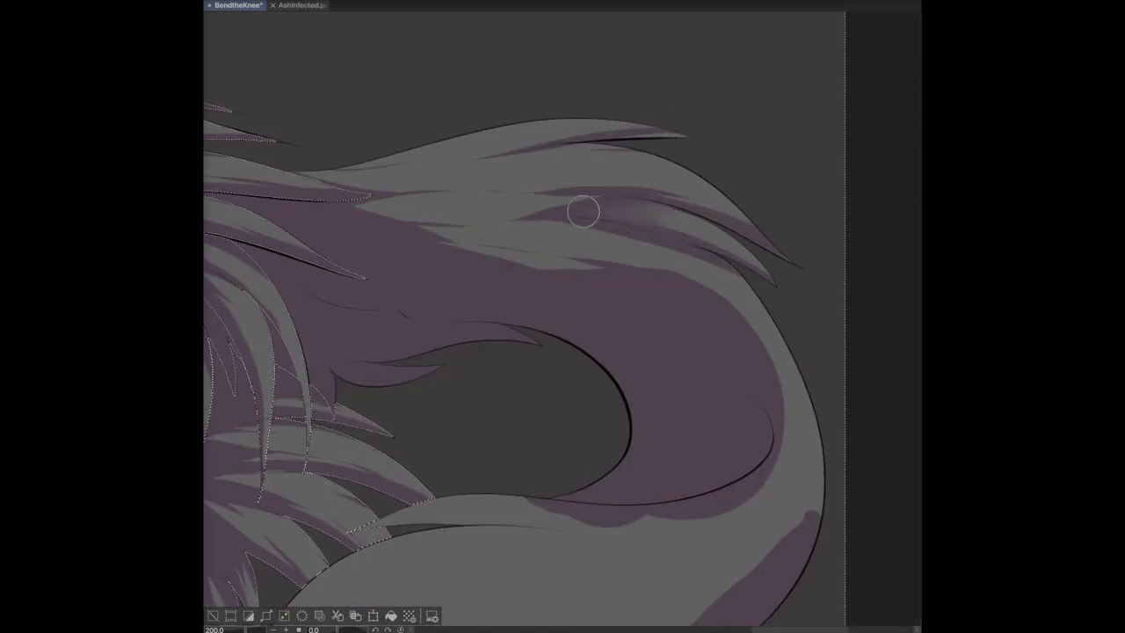
Step: Reshape the purple shadow inside the tail's curl with tapering streaks and shade the underside of the lock crossing it
scroll(846, 95, down, 1)
drag(620, 206, 743, 360)
drag(633, 227, 738, 378)
scroll(562, 316, down, 2)
mouse_move(776, 290)
mouse_down()
mouse_move(502, 339)
mouse_move(683, 345)
mouse_up()
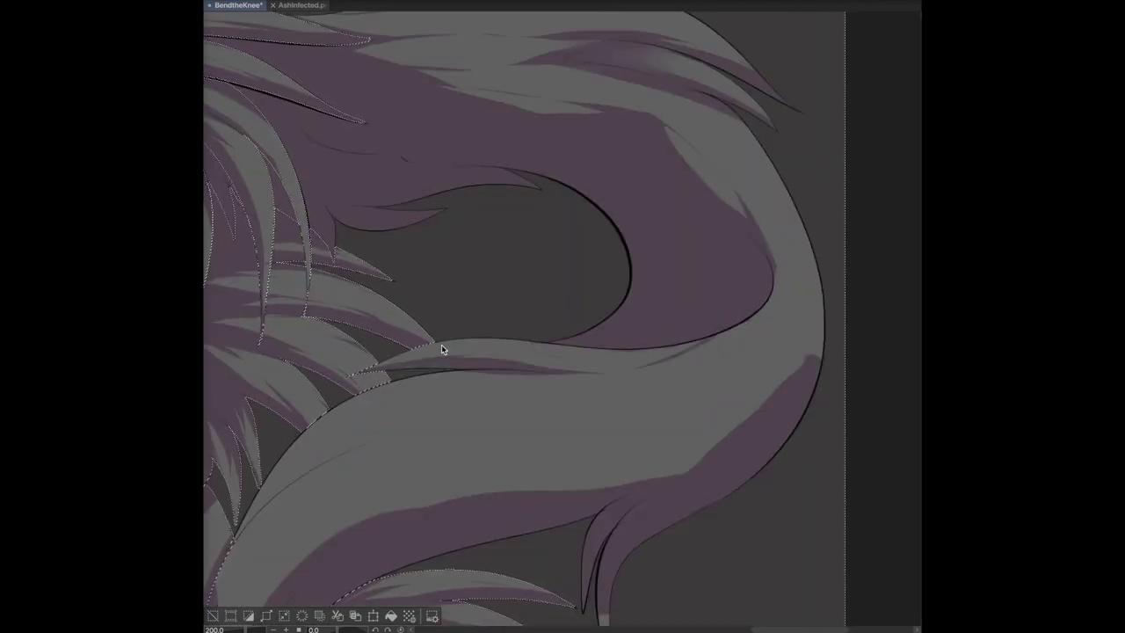
drag(766, 278, 815, 328)
scroll(825, 341, down, 2)
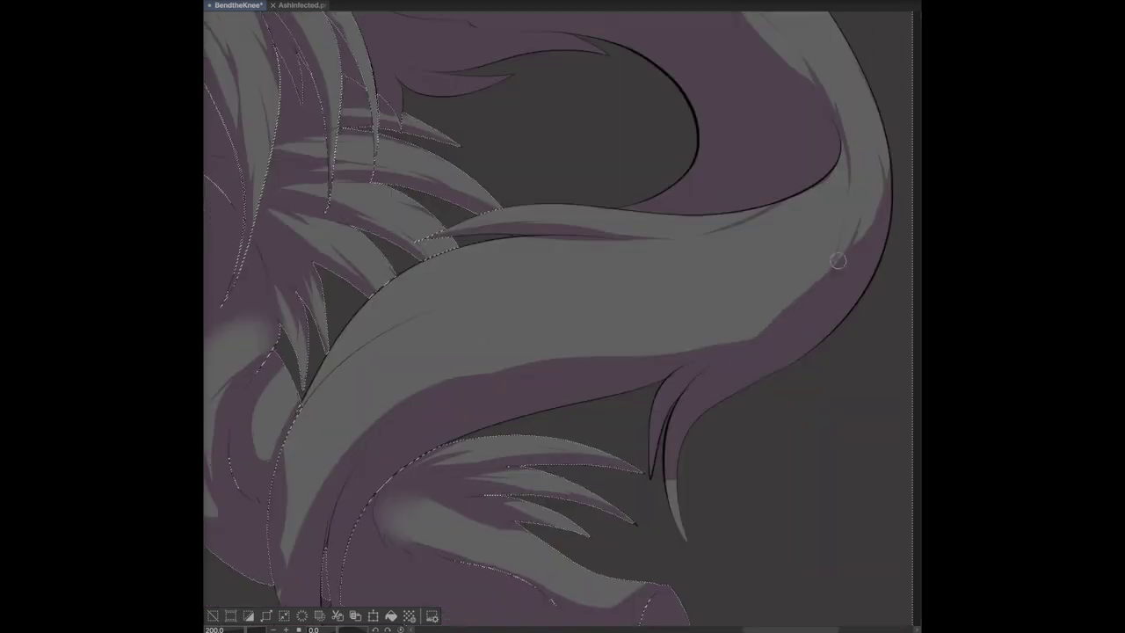
Step: Shape lit strands and tapering purple streaks along the tail's lower edge, its hanging lock and its tip
scroll(837, 246, down, 2)
drag(648, 308, 758, 238)
scroll(688, 241, left, 2)
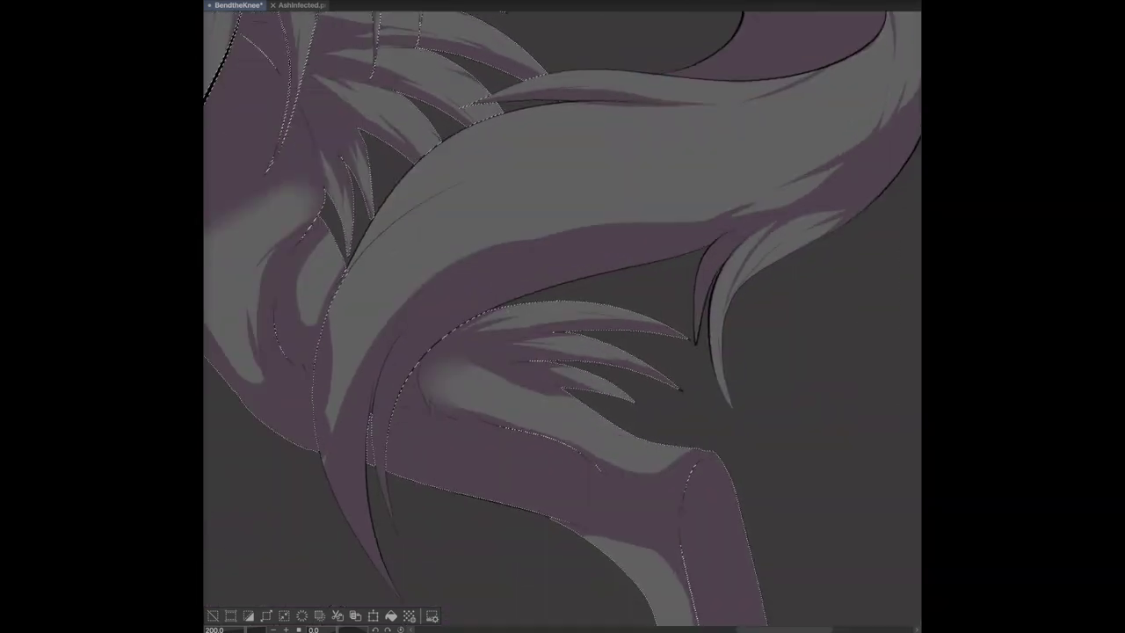
drag(360, 240, 490, 106)
mouse_move(356, 244)
mouse_down()
mouse_move(378, 308)
mouse_move(399, 303)
mouse_up()
scroll(482, 274, down, 2)
drag(482, 274, 546, 229)
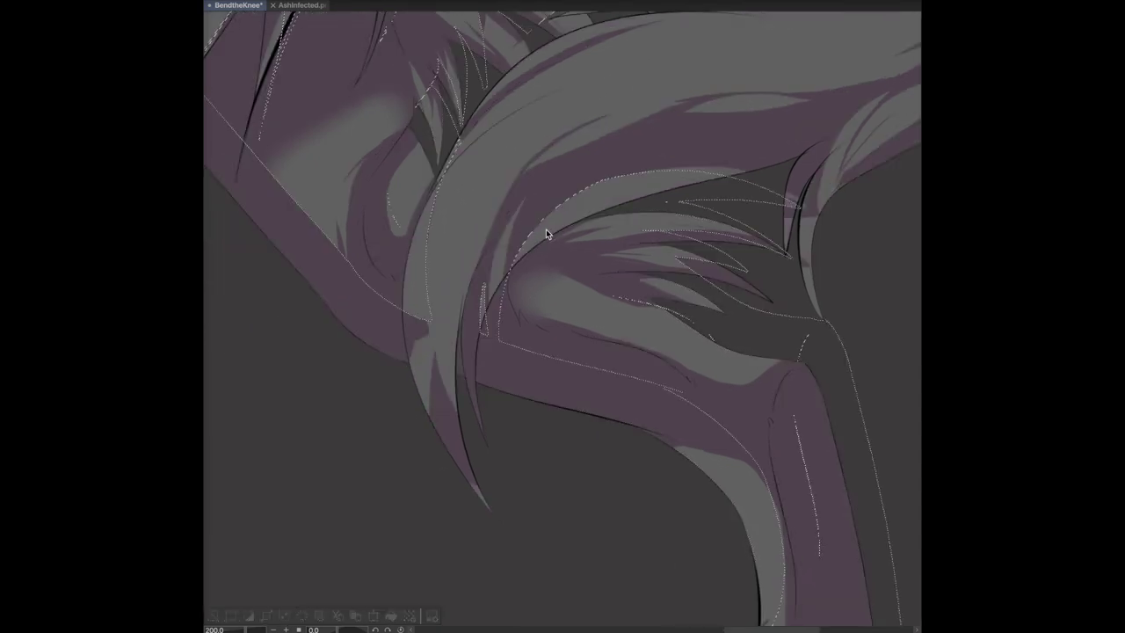
Step: Deepen the soft purple shadows on the face and along the neck beneath the mane
scroll(562, 316, down, 5)
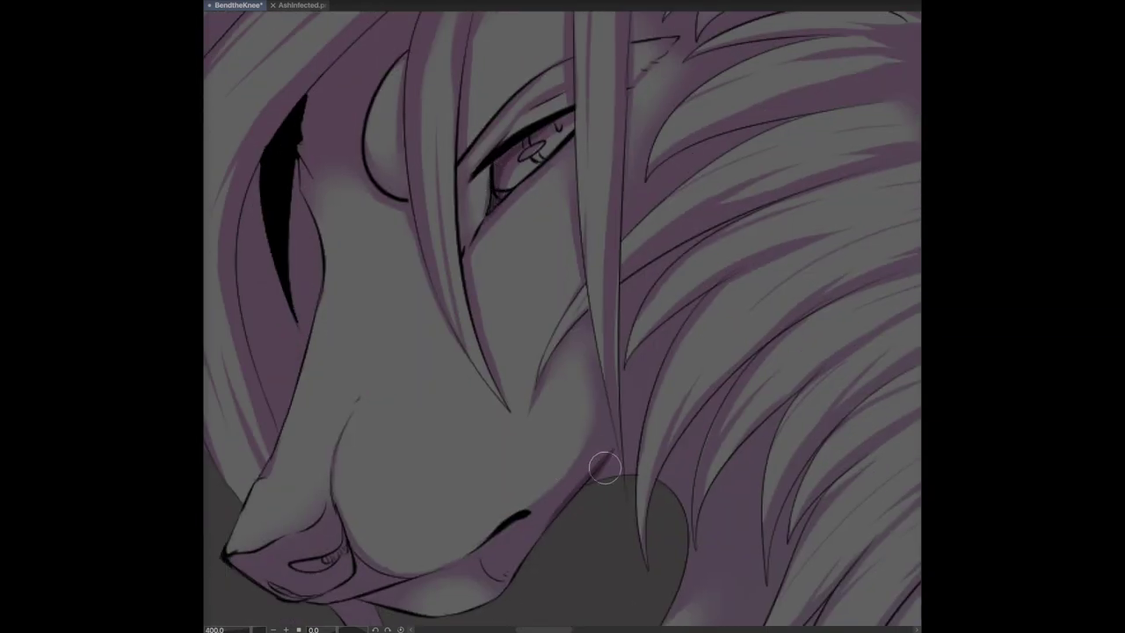
key(ctrl+minus)
key(ctrl+minus)
key(ctrl+minus)
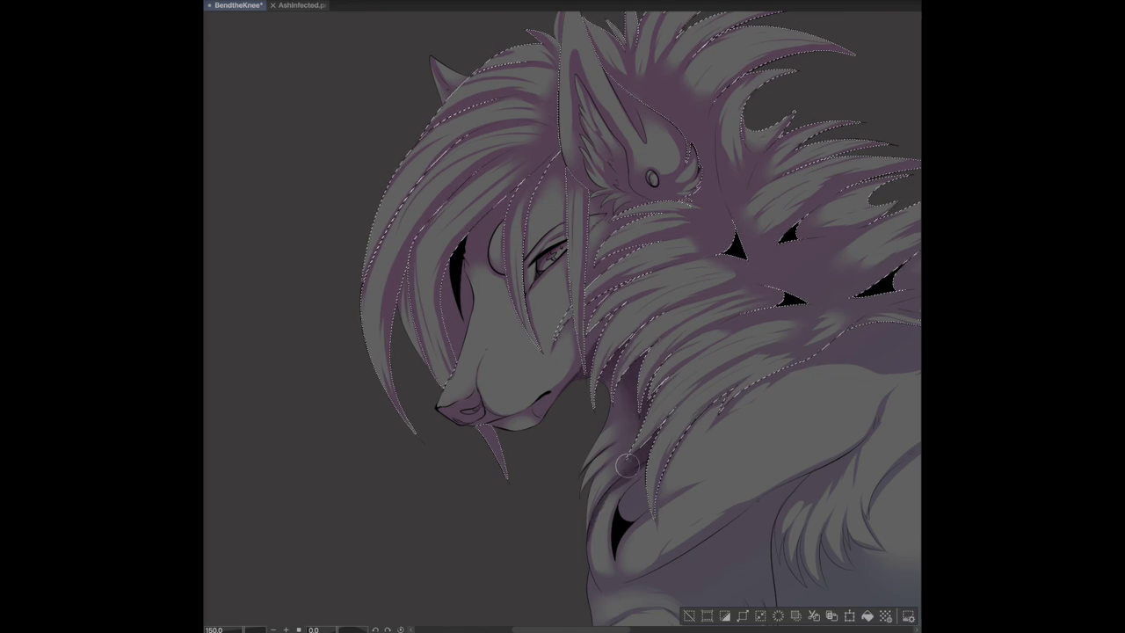
mouse_move(403, 304)
mouse_down()
mouse_move(457, 326)
mouse_move(514, 194)
mouse_up()
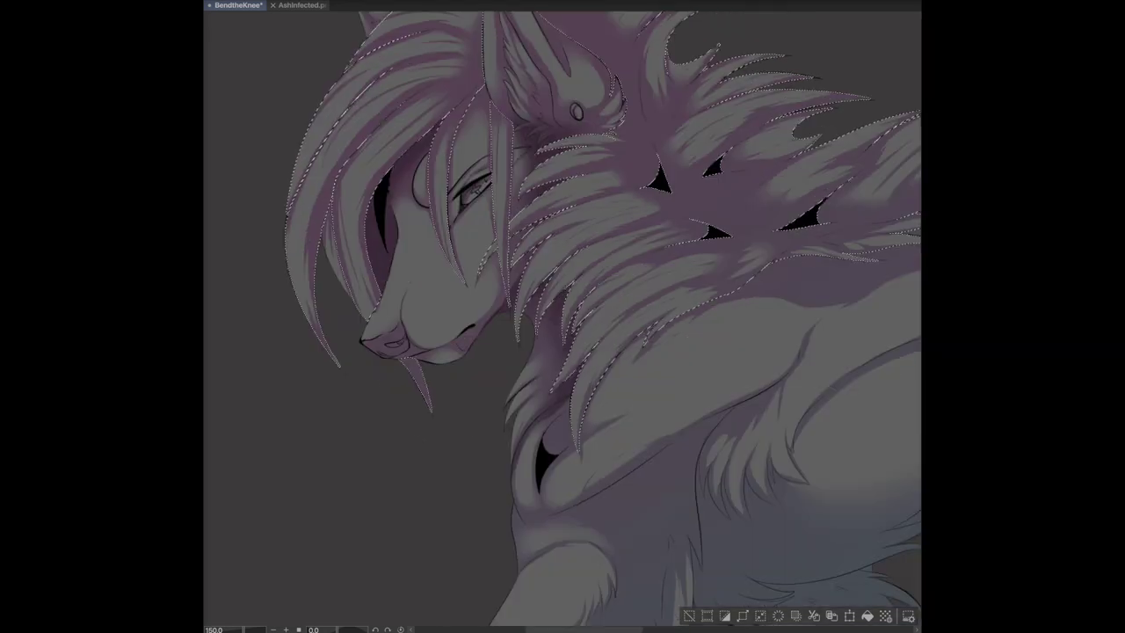
Step: Paint darker purple shadows under the forelock, around the eye and between the hair locks around the ear
key(ctrl+d)
scroll(359, 226, up, 3)
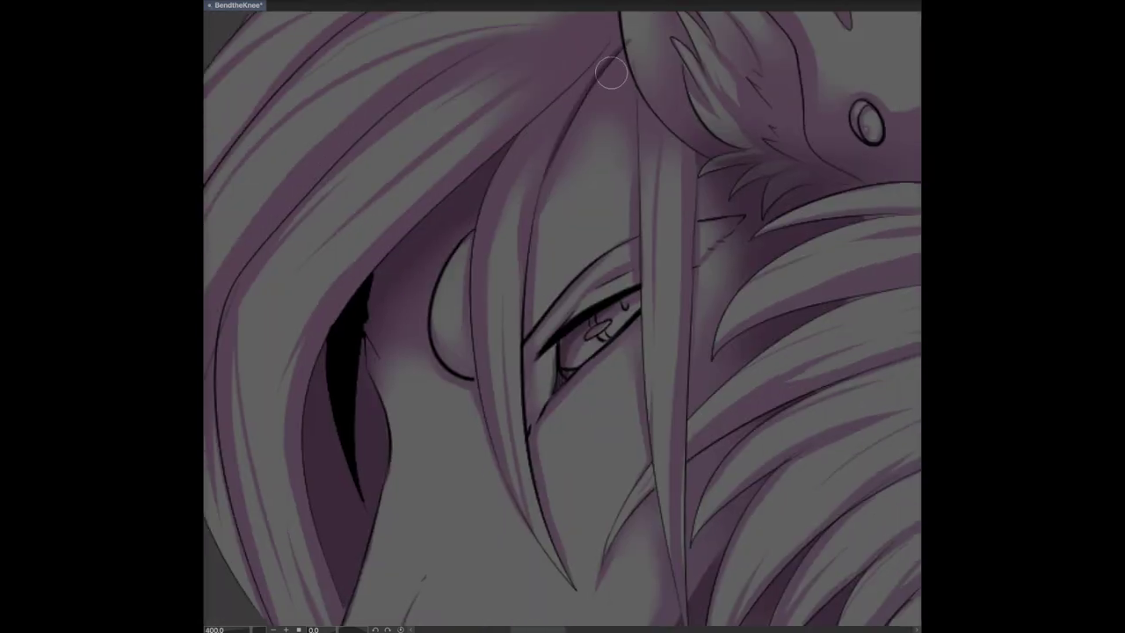
scroll(580, 85, down, 2)
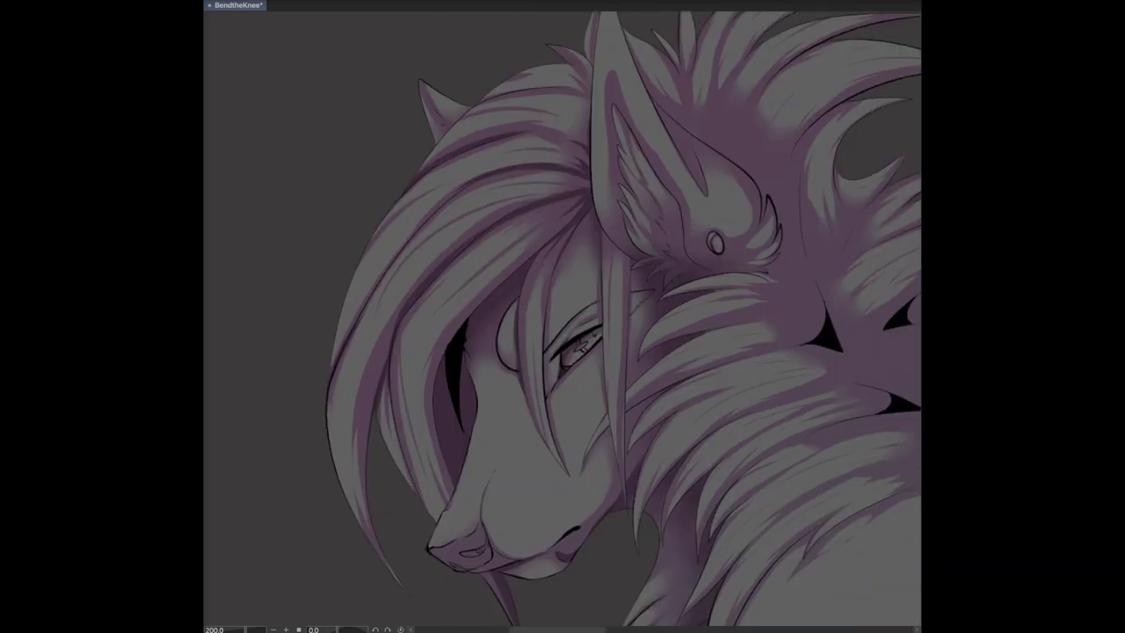
mouse_move(633, 410)
mouse_down()
mouse_move(464, 321)
mouse_move(482, 401)
mouse_move(446, 364)
mouse_move(389, 377)
mouse_move(536, 422)
mouse_up()
drag(439, 351, 497, 461)
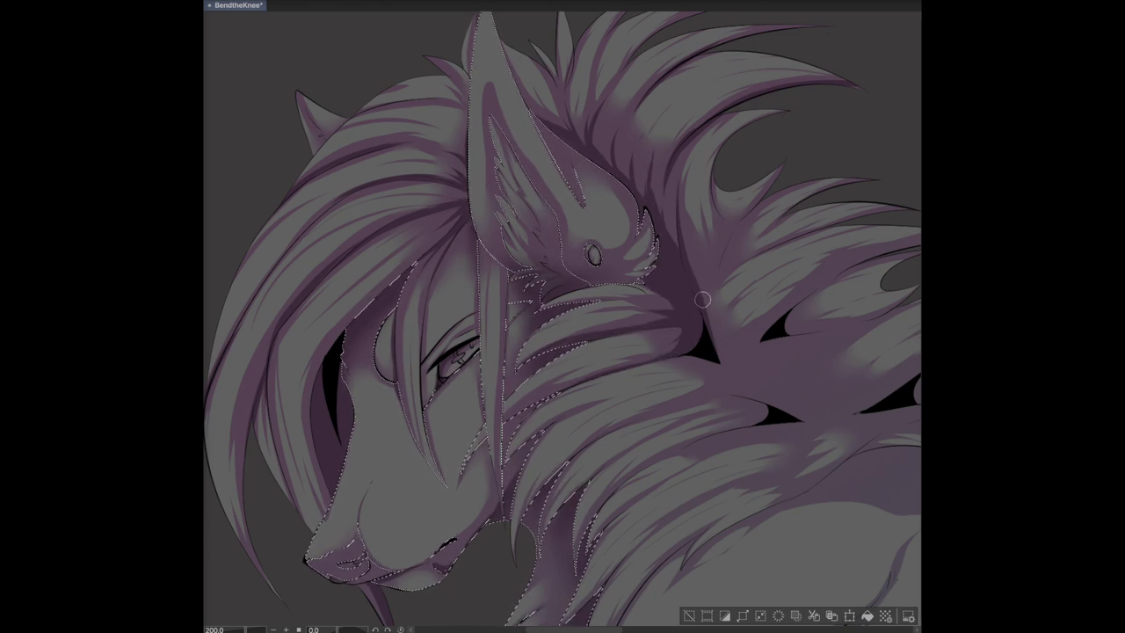
Step: Deepen the purple shadows around the mane's black gaps behind the ear and shape the rounded lock between them
drag(778, 251, 676, 205)
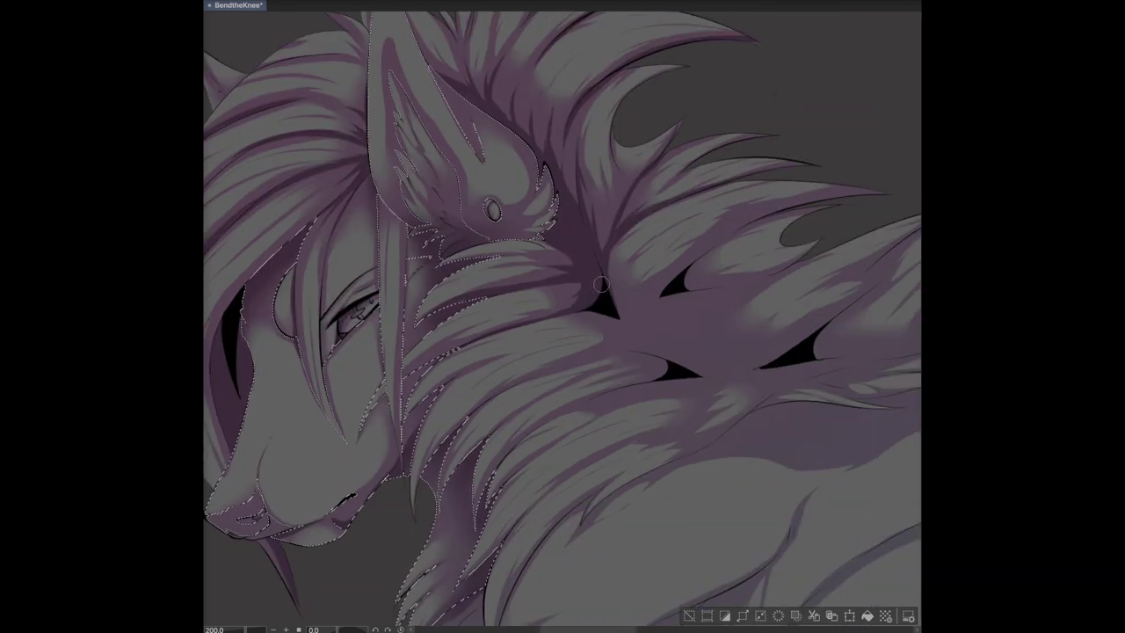
mouse_move(615, 294)
mouse_down()
mouse_move(380, 255)
mouse_move(684, 380)
mouse_move(654, 378)
mouse_up()
mouse_move(582, 314)
mouse_down()
mouse_move(596, 353)
mouse_move(591, 290)
mouse_move(453, 344)
mouse_move(570, 252)
mouse_move(623, 268)
mouse_move(611, 324)
mouse_up()
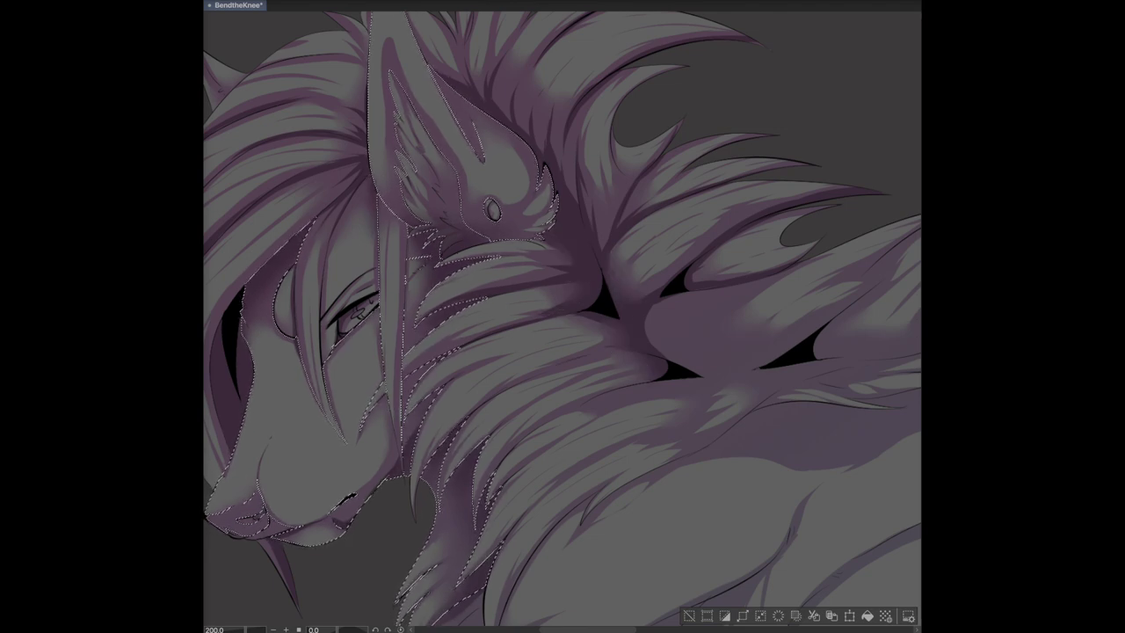
Step: Deepen the purple shadows on the mane locks around the black gaps above the shoulder and along the back
drag(745, 295, 532, 206)
drag(454, 275, 605, 253)
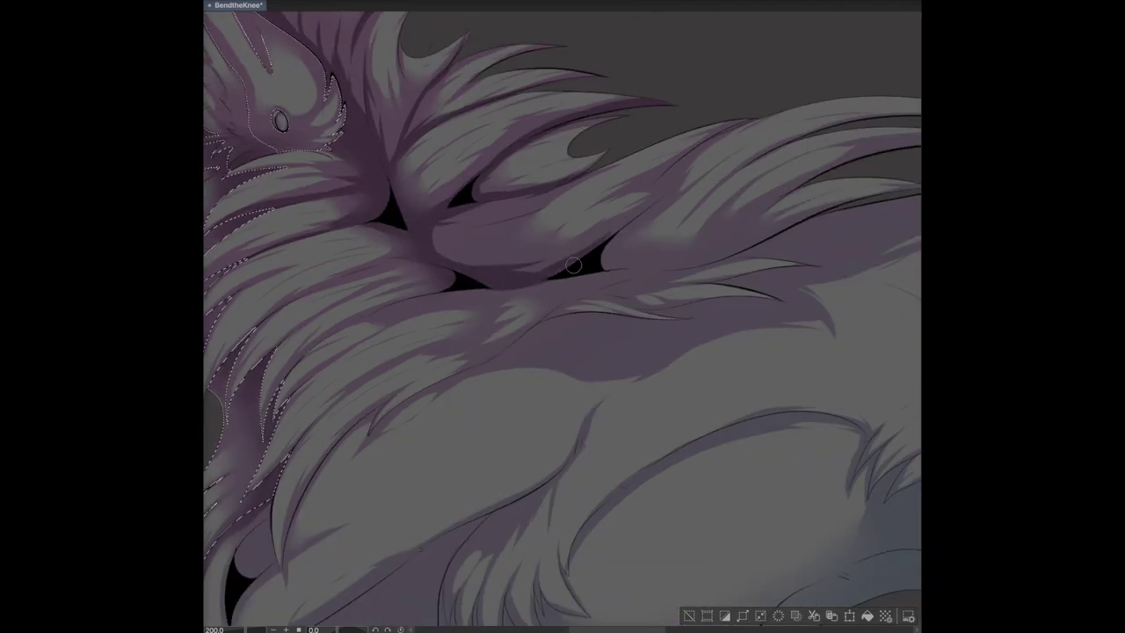
mouse_move(727, 133)
mouse_down()
mouse_move(615, 252)
mouse_move(732, 212)
mouse_up()
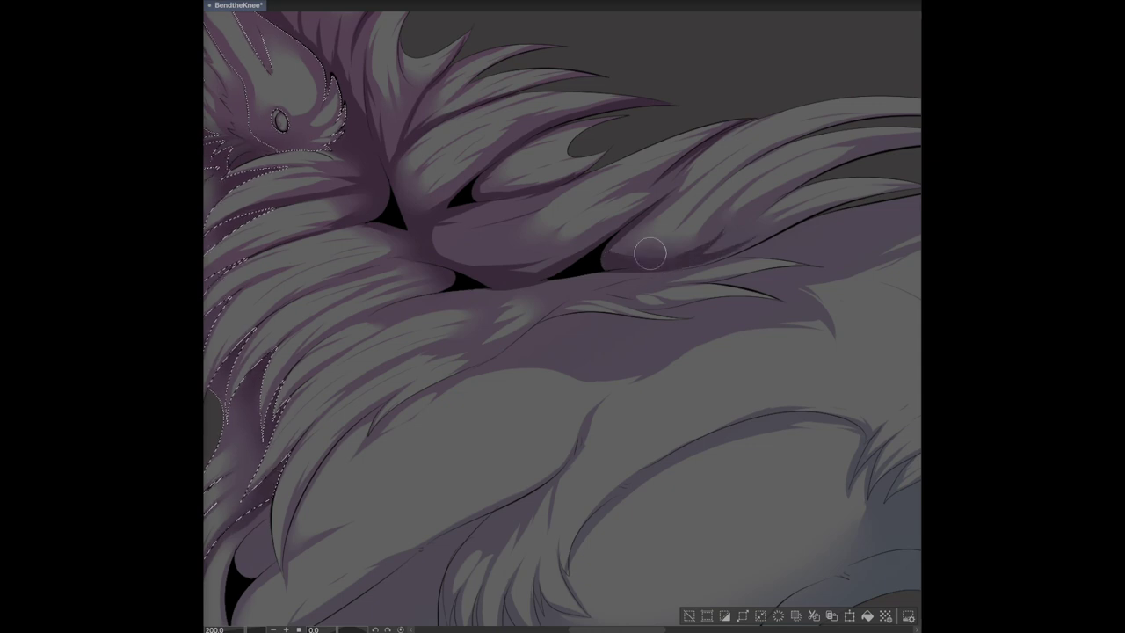
drag(677, 252, 457, 232)
drag(694, 220, 606, 250)
mouse_move(641, 200)
mouse_down()
mouse_move(580, 217)
mouse_move(656, 164)
mouse_up()
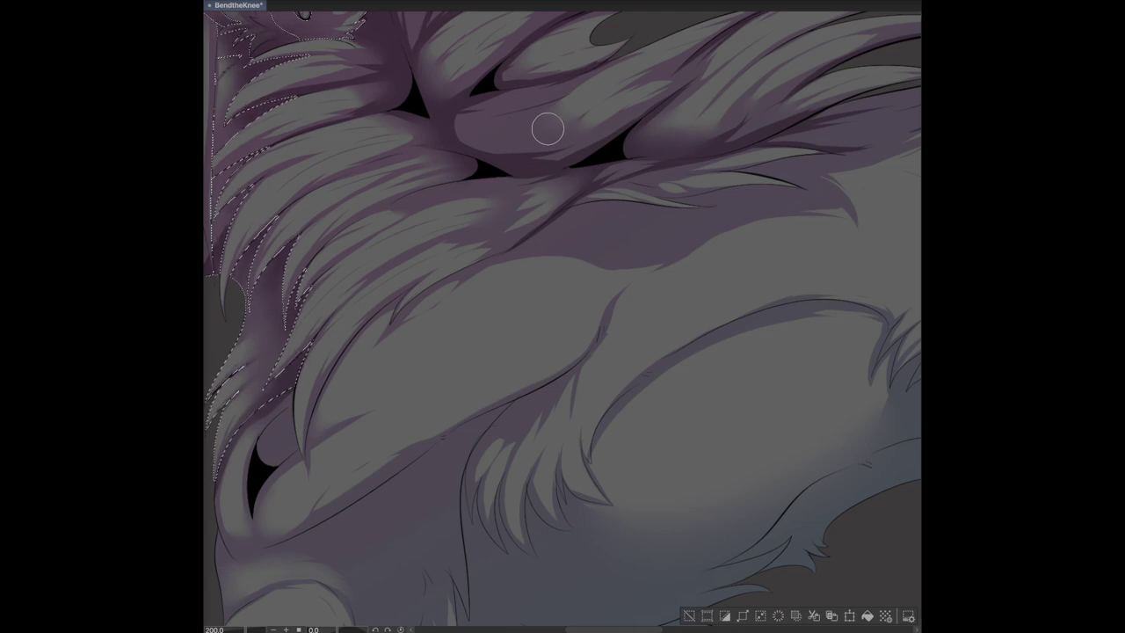
Step: Paint darker purple shadows beneath the lower mane locks over the shoulder, the chest gap and the pointed tufts on the back
drag(507, 178, 327, 236)
drag(527, 233, 387, 329)
drag(413, 281, 312, 448)
drag(703, 176, 281, 500)
mouse_move(299, 386)
mouse_down()
mouse_move(259, 448)
mouse_move(286, 470)
mouse_up()
drag(678, 196, 806, 186)
drag(745, 167, 826, 189)
Step: Darken the shadow under the shoulder muscle, across the chest and behind the elbow with tapering purple strokes
drag(632, 253, 686, 156)
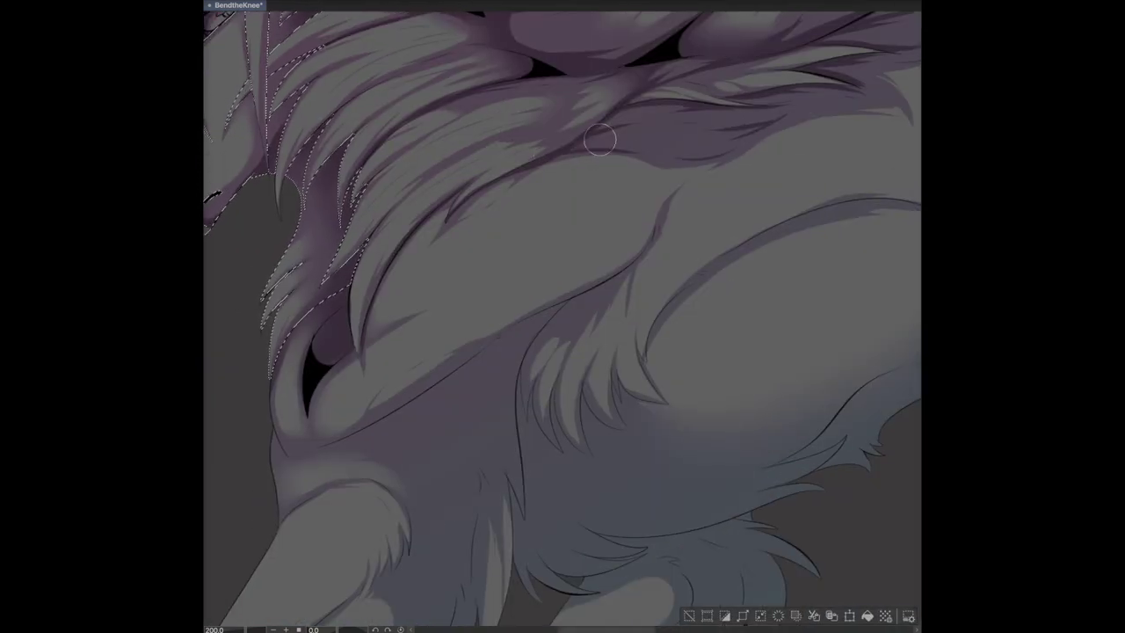
drag(747, 133, 914, 169)
drag(773, 338, 685, 404)
mouse_move(725, 361)
mouse_down()
mouse_move(703, 554)
mouse_move(657, 394)
mouse_move(648, 582)
mouse_up()
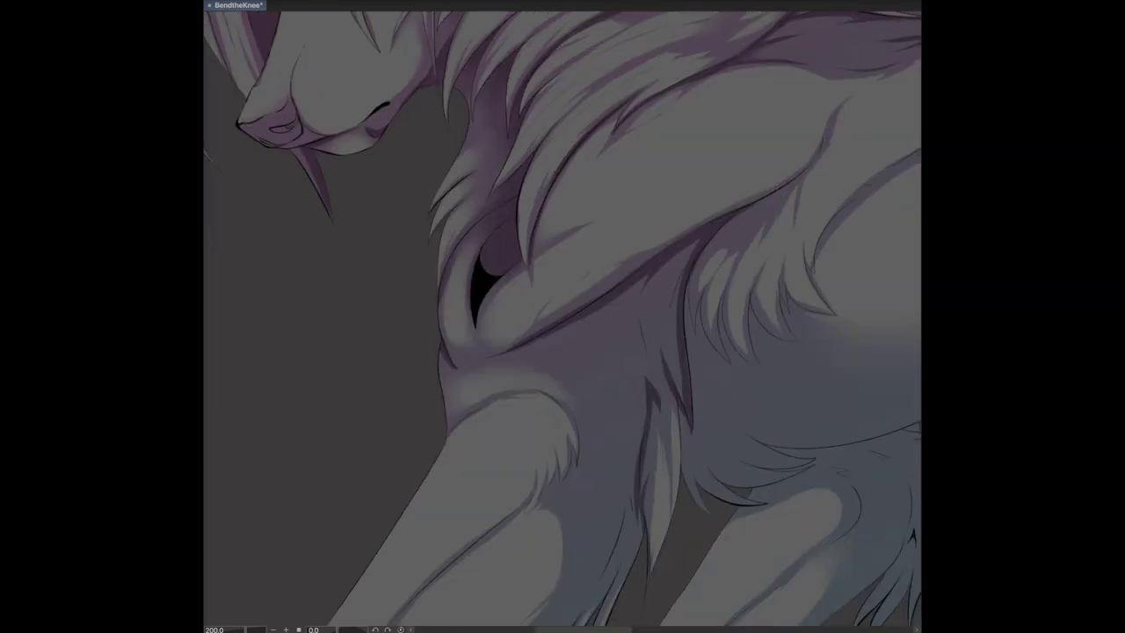
scroll(609, 277, down, 2)
drag(555, 263, 609, 276)
scroll(782, 133, down, 2)
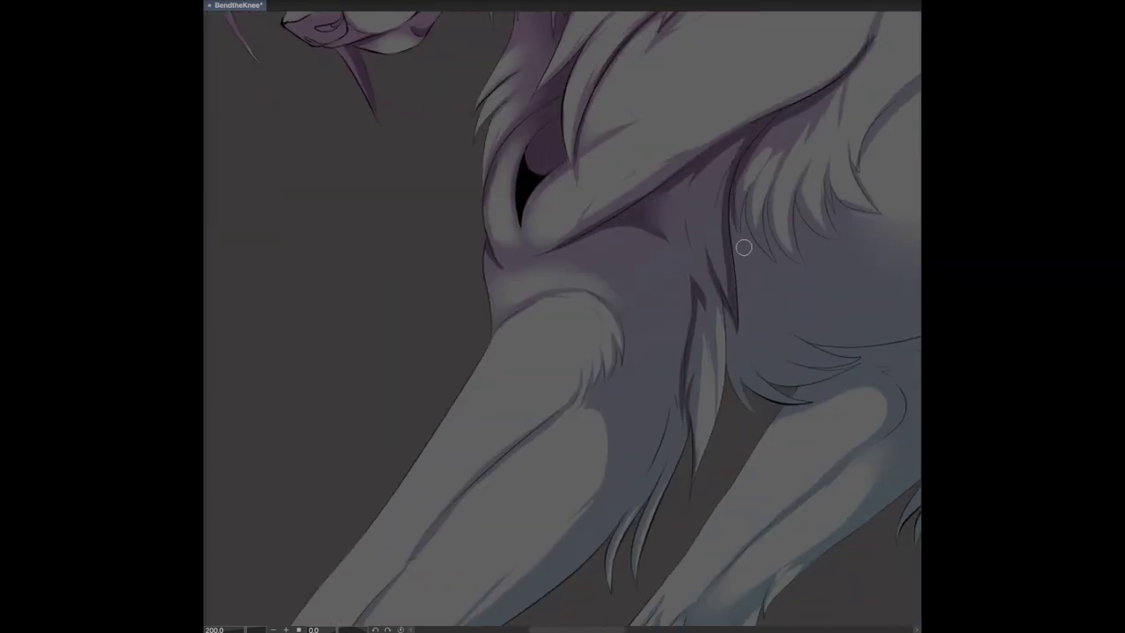
Step: Shade the hanging elbow fur, the rear edge of the extended foreleg and the outline of its paw in dark purple
scroll(727, 229, down, 6)
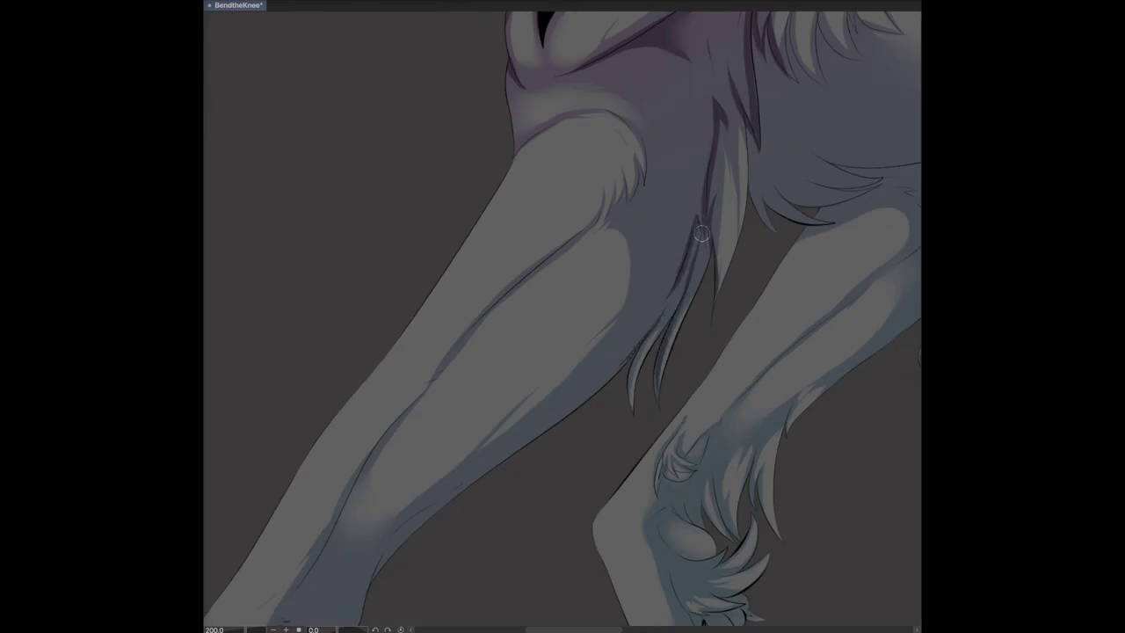
scroll(562, 316, down, 5)
mouse_move(756, 123)
mouse_down()
mouse_move(657, 214)
mouse_move(515, 314)
mouse_move(495, 344)
mouse_move(296, 459)
mouse_move(287, 544)
mouse_up()
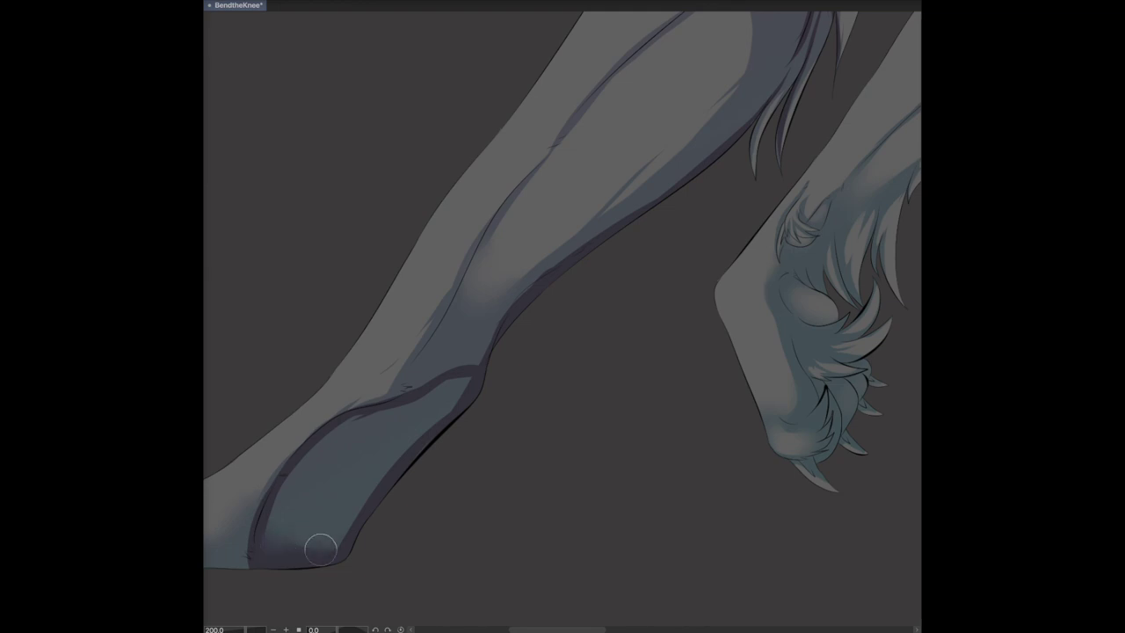
scroll(344, 428, down, 3)
drag(307, 413, 490, 349)
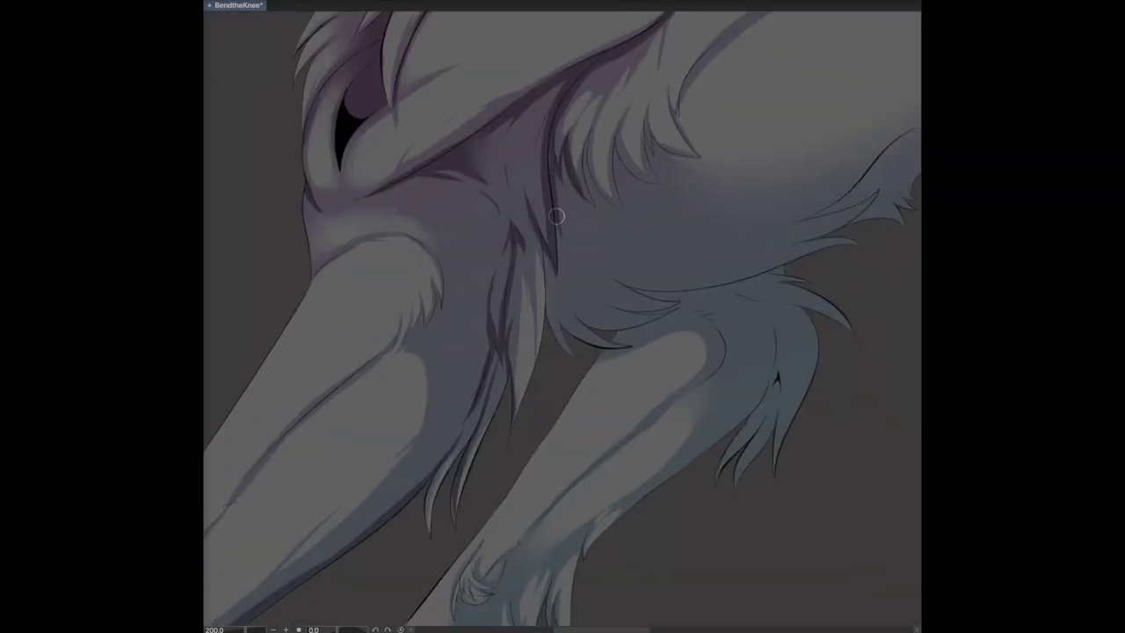
Step: Add dark purple streaks to the chest tufts, ribcage fur and belly edge, continuing to the flank
drag(552, 204, 606, 297)
drag(566, 263, 632, 332)
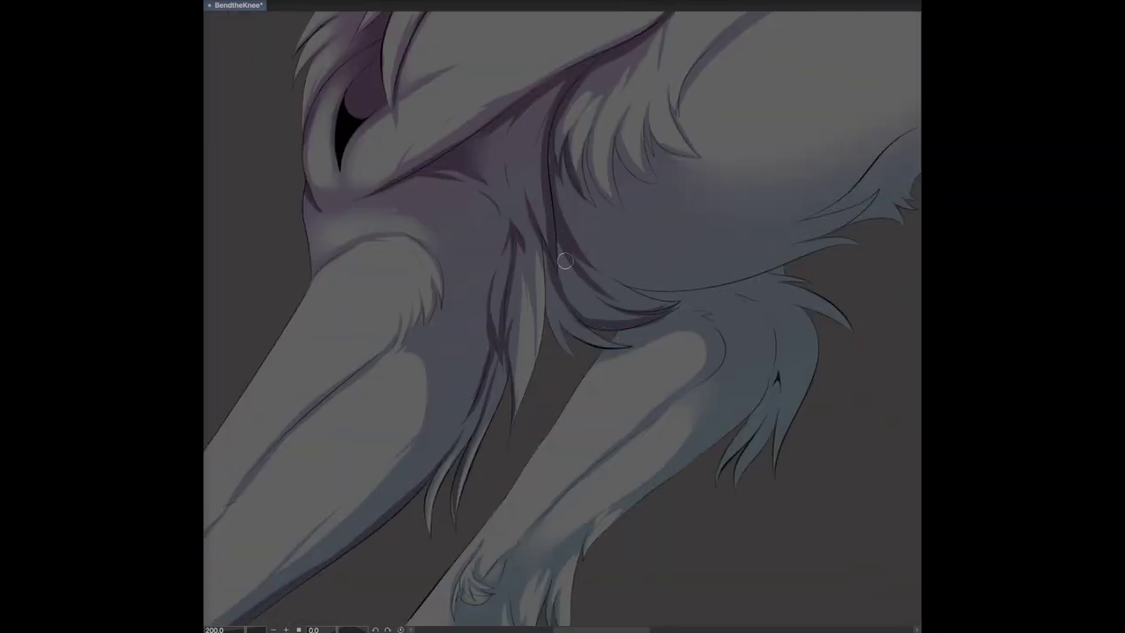
drag(578, 252, 533, 190)
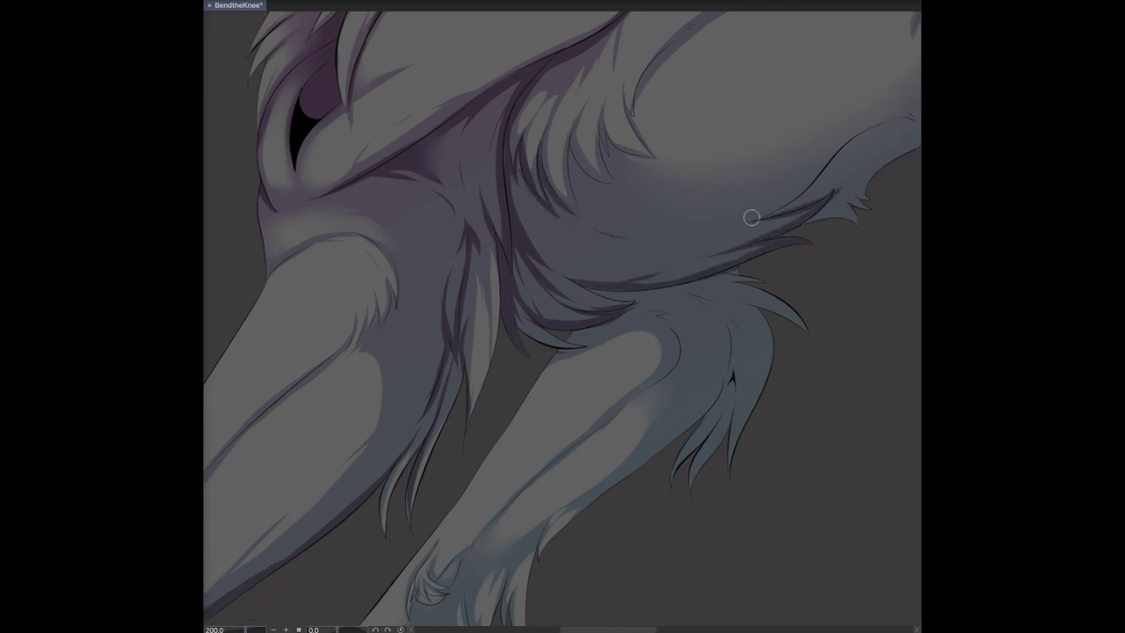
drag(584, 214, 519, 235)
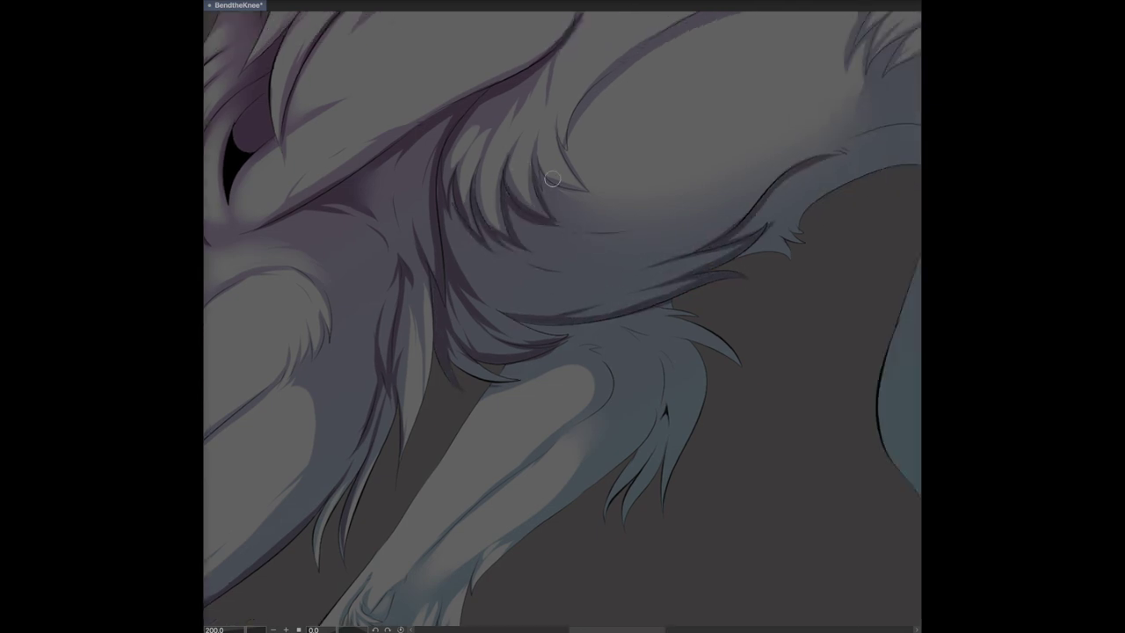
drag(756, 249, 615, 250)
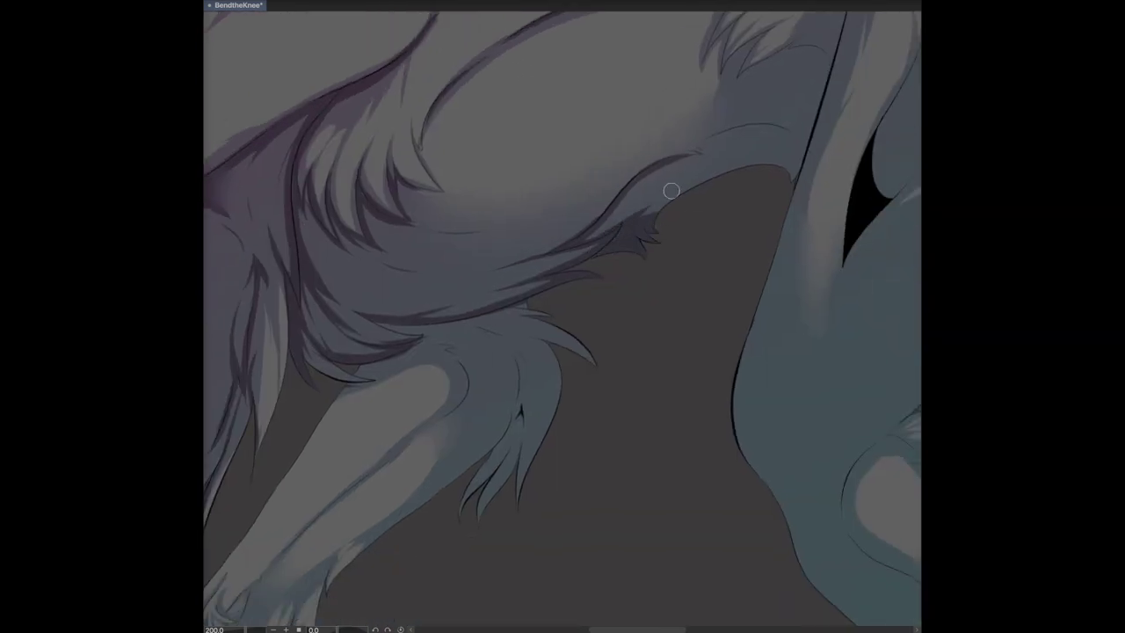
drag(798, 130, 693, 161)
mouse_move(768, 149)
mouse_down()
mouse_move(609, 170)
mouse_move(653, 126)
mouse_move(635, 156)
mouse_up()
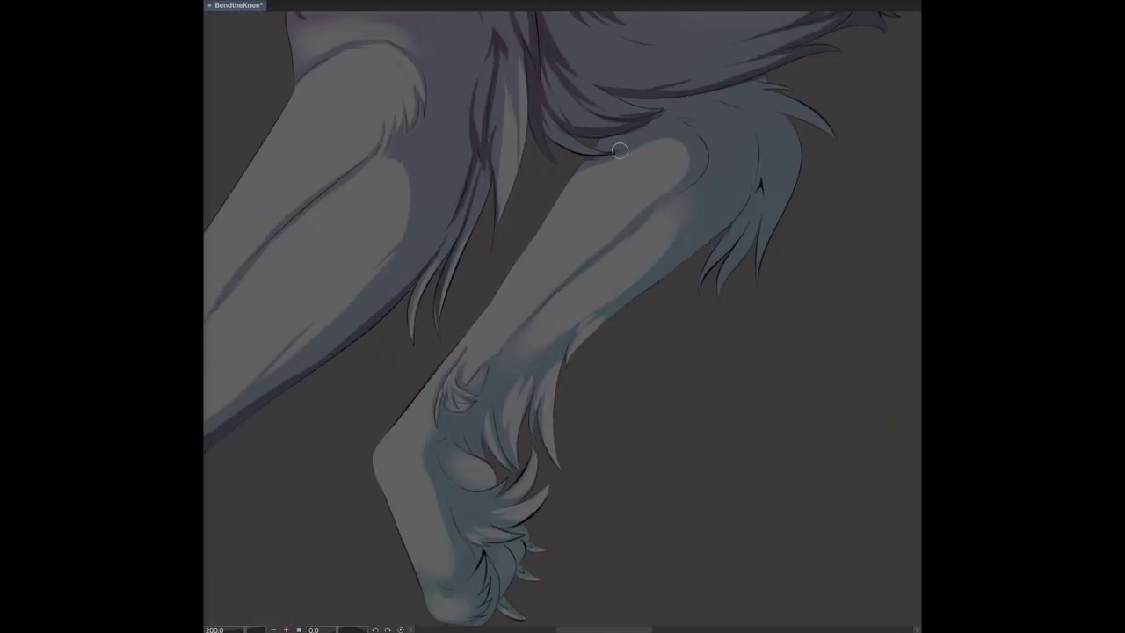
Step: Paint dark shadows on the raised foreleg's upper part and elbow tufts, down to its wrist fur and curled paw
mouse_move(606, 151)
mouse_down()
mouse_move(695, 106)
mouse_move(834, 102)
mouse_up()
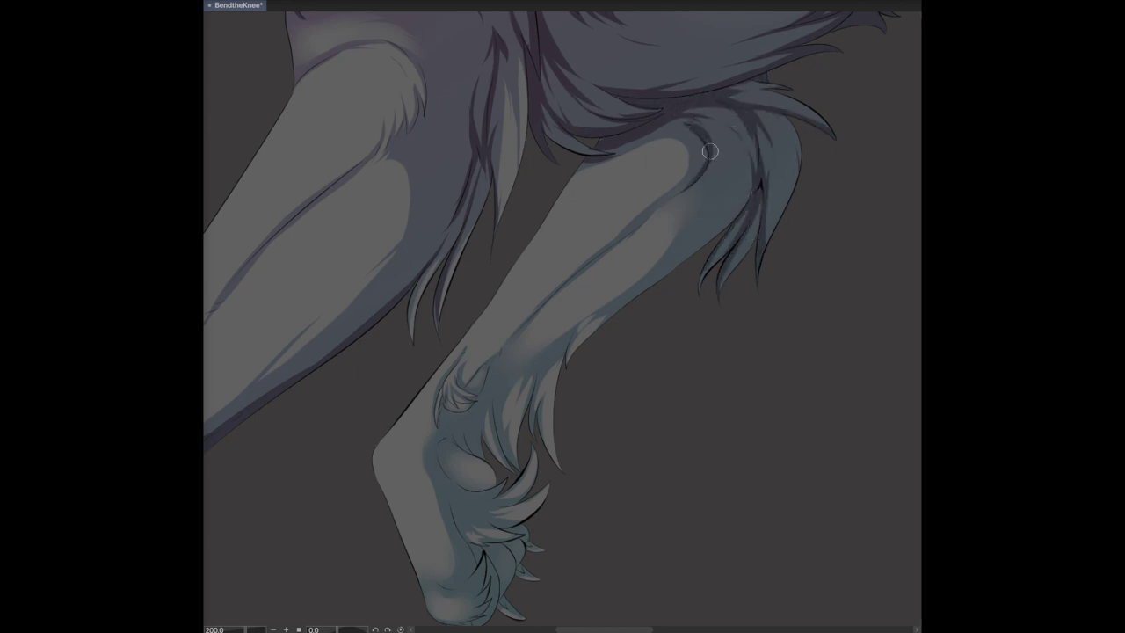
drag(654, 209, 532, 398)
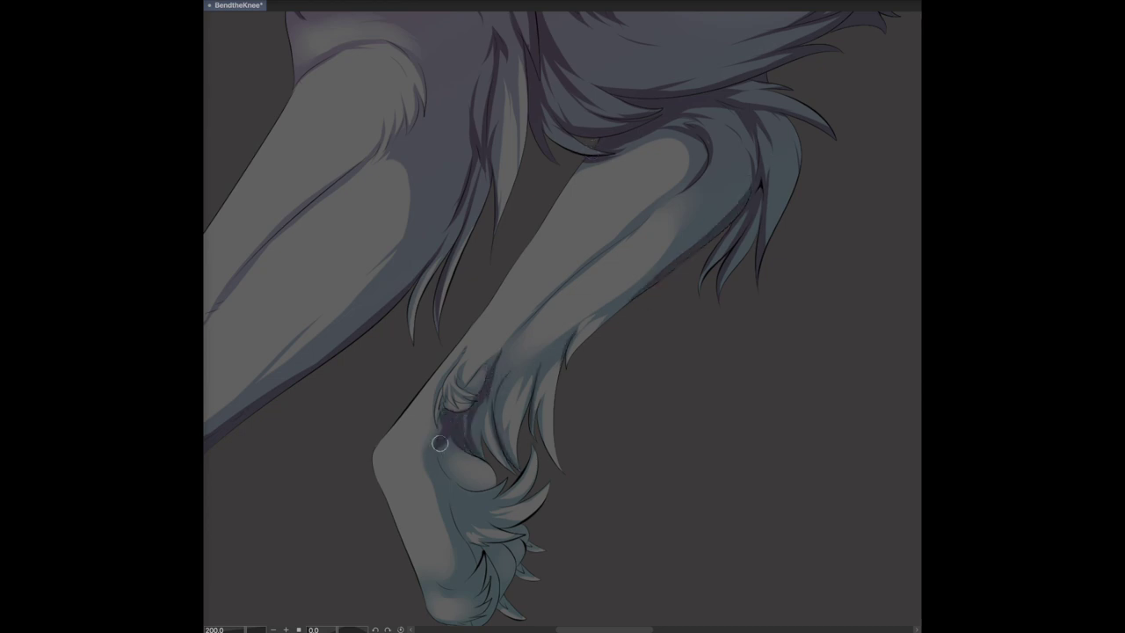
scroll(710, 270, down, 5)
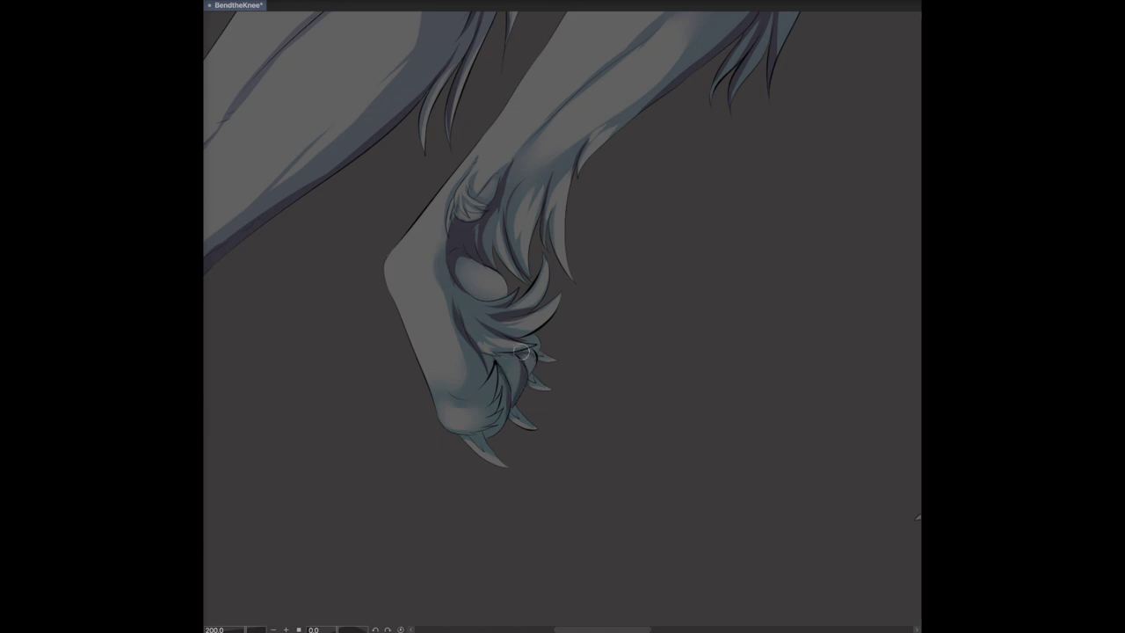
scroll(537, 335, down, 2)
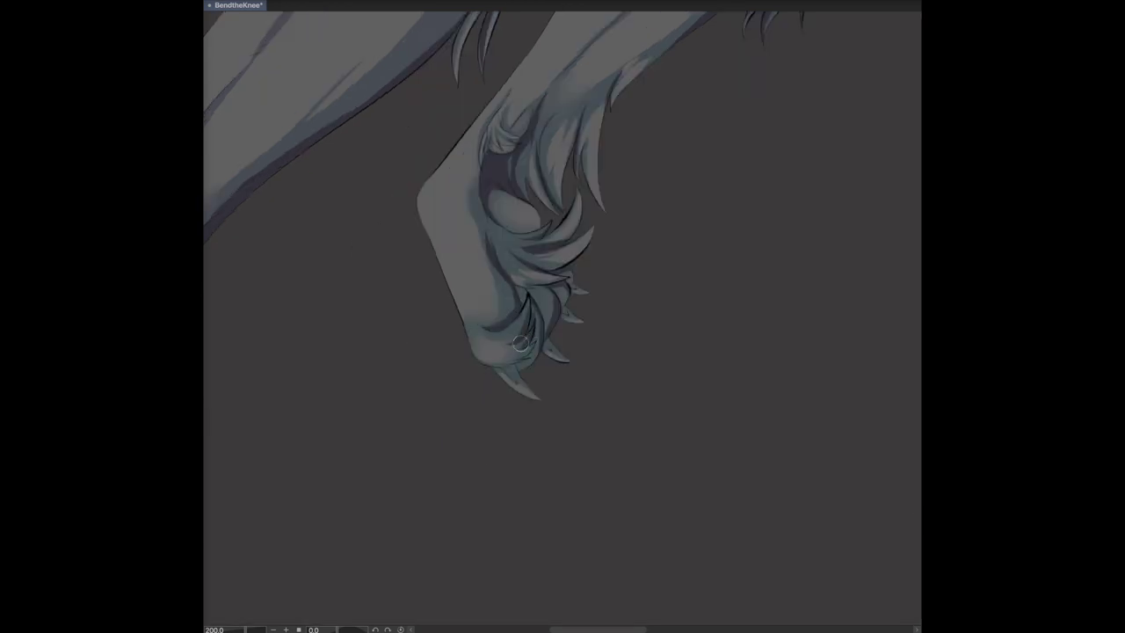
scroll(530, 387, down, 5)
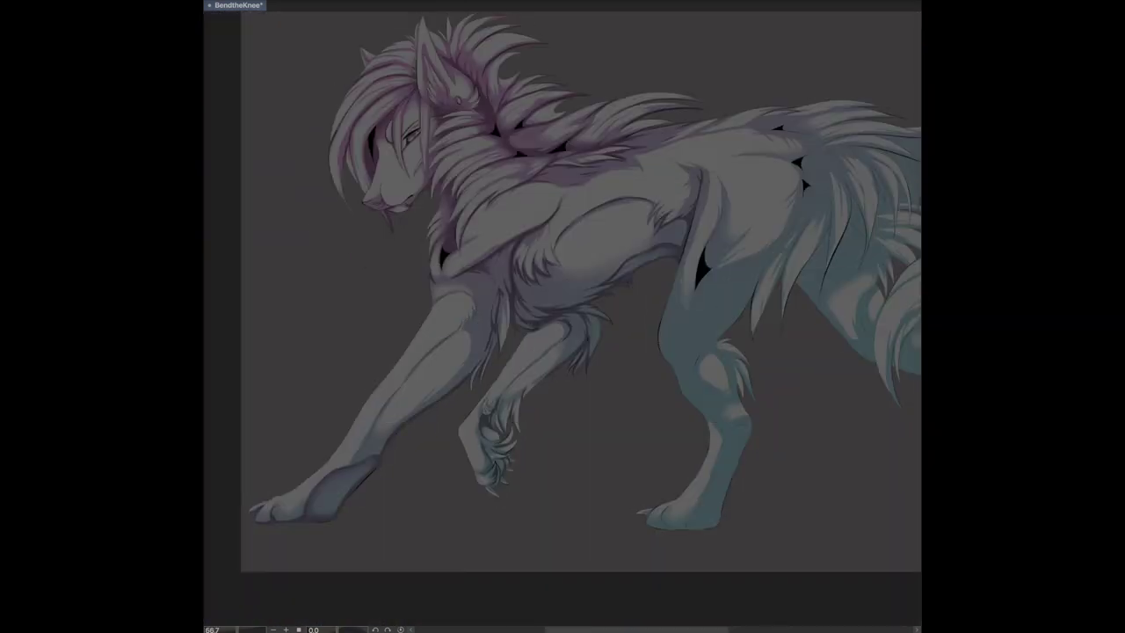
Step: Deepen the shadows around the rump's upper black gap and between the long locks at the tail base
scroll(588, 151, up, 3)
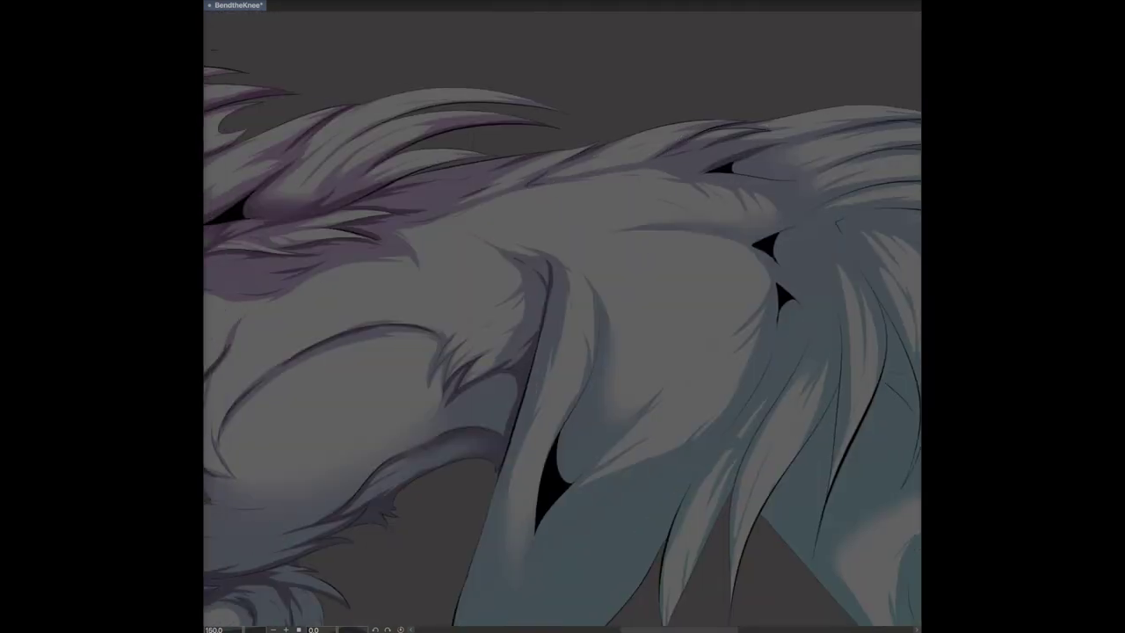
scroll(562, 352, down, 1)
drag(601, 175, 663, 184)
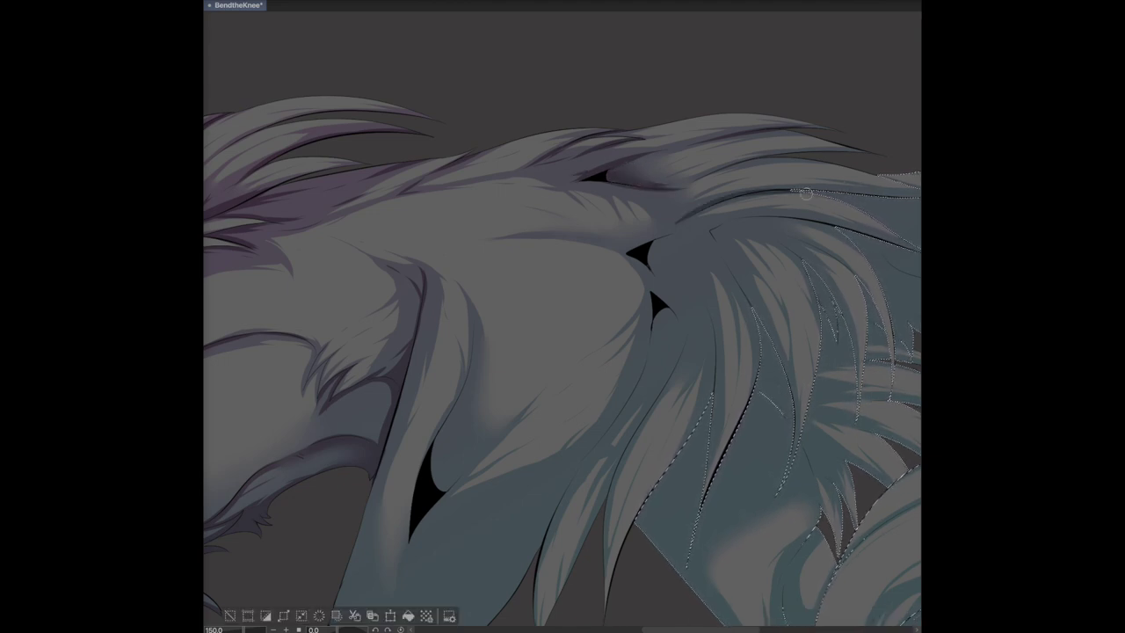
drag(806, 193, 694, 173)
Step: Shape the hanging fur locks behind the haunch with dark purple shadows between and beneath the strands
mouse_move(595, 218)
mouse_down()
mouse_move(691, 216)
mouse_move(716, 233)
mouse_move(613, 207)
mouse_move(581, 186)
mouse_move(672, 342)
mouse_up()
mouse_move(613, 236)
mouse_down()
mouse_move(549, 218)
mouse_move(562, 352)
mouse_up()
drag(580, 264, 575, 325)
drag(597, 387, 601, 281)
drag(681, 404, 677, 474)
scroll(597, 290, down, 1)
drag(562, 229, 536, 312)
scroll(533, 207, down, 2)
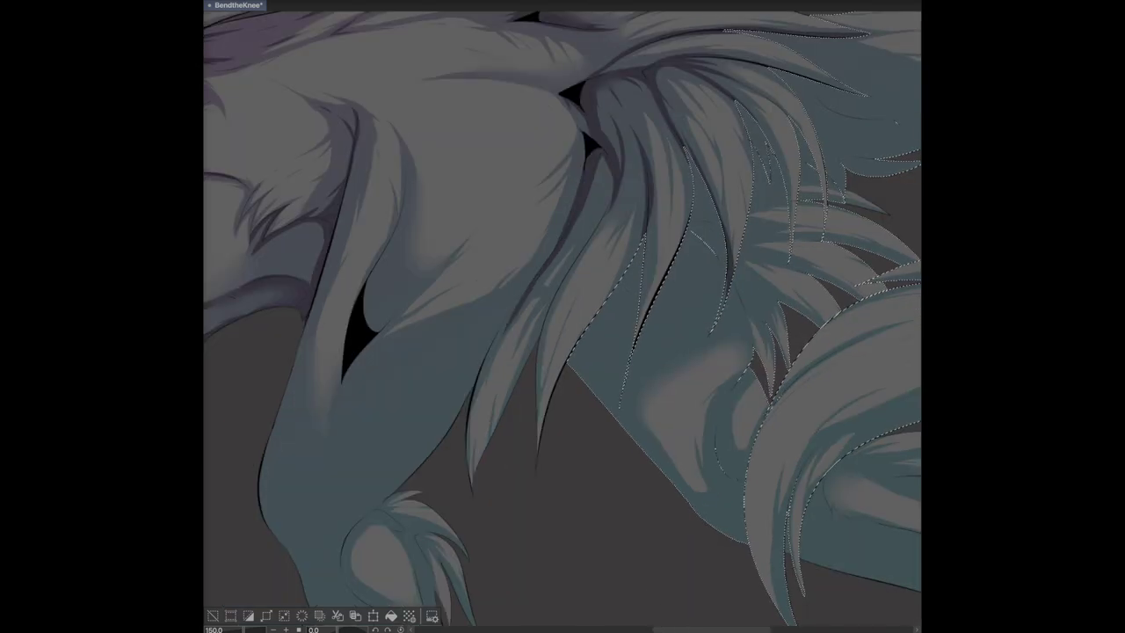
Step: Block in dark shadows on the near hind leg from thigh to paw and soften the fold beside the flank gap
scroll(518, 287, down, 2)
mouse_move(446, 347)
mouse_down()
mouse_move(377, 431)
mouse_move(452, 349)
mouse_move(333, 405)
mouse_up()
drag(447, 136, 435, 216)
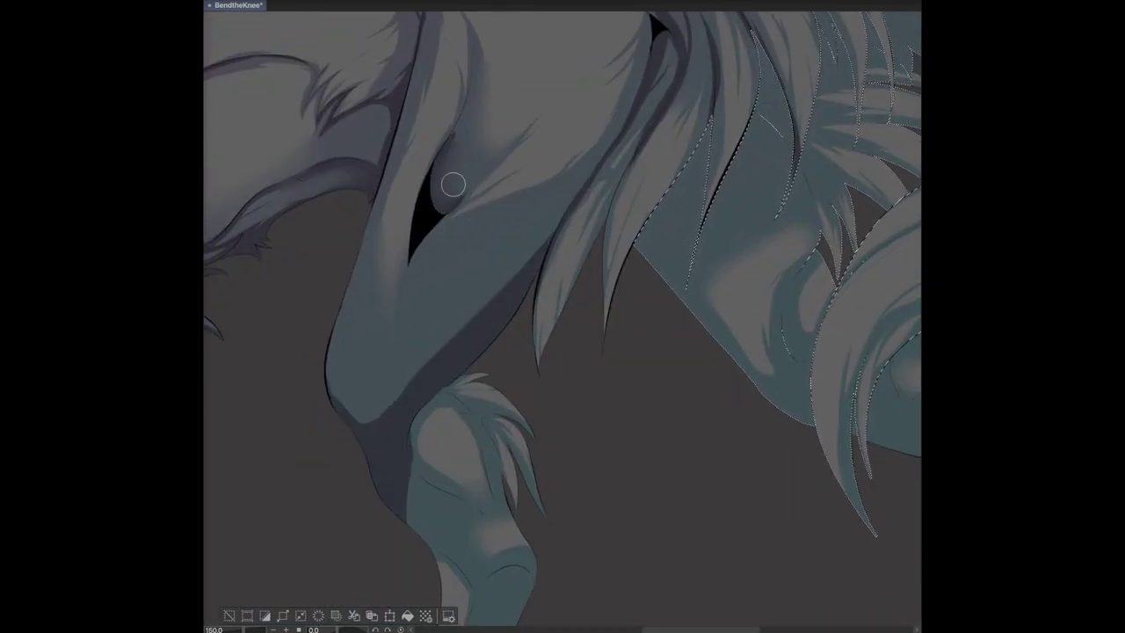
scroll(452, 184, down, 4)
mouse_move(514, 224)
mouse_down()
mouse_move(581, 351)
mouse_move(628, 359)
mouse_move(514, 555)
mouse_up()
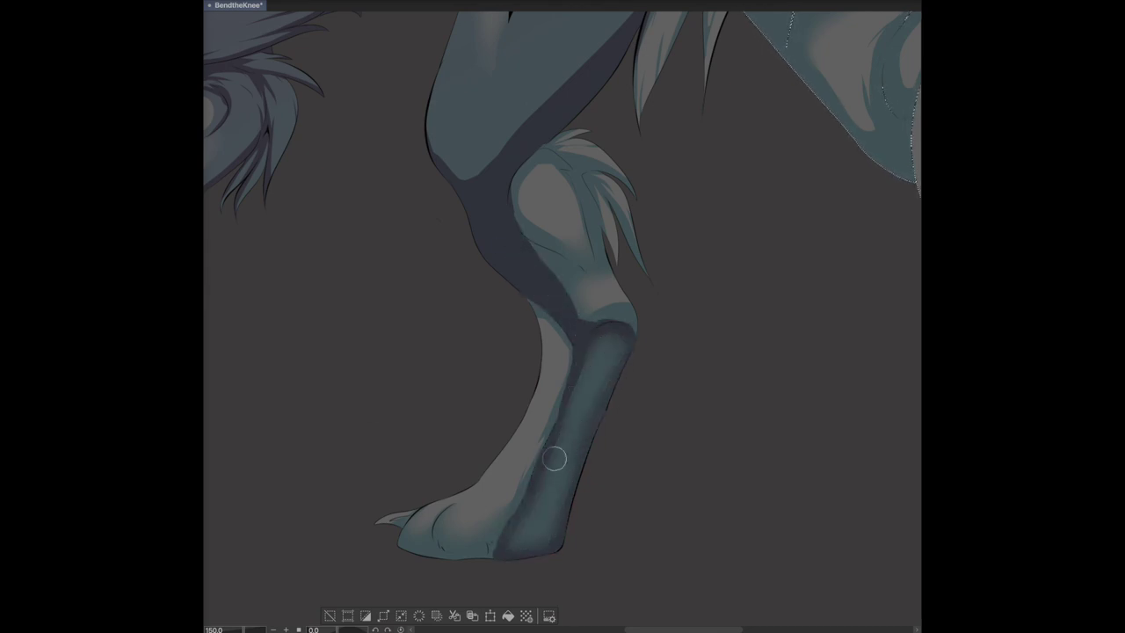
scroll(554, 458, down, 2)
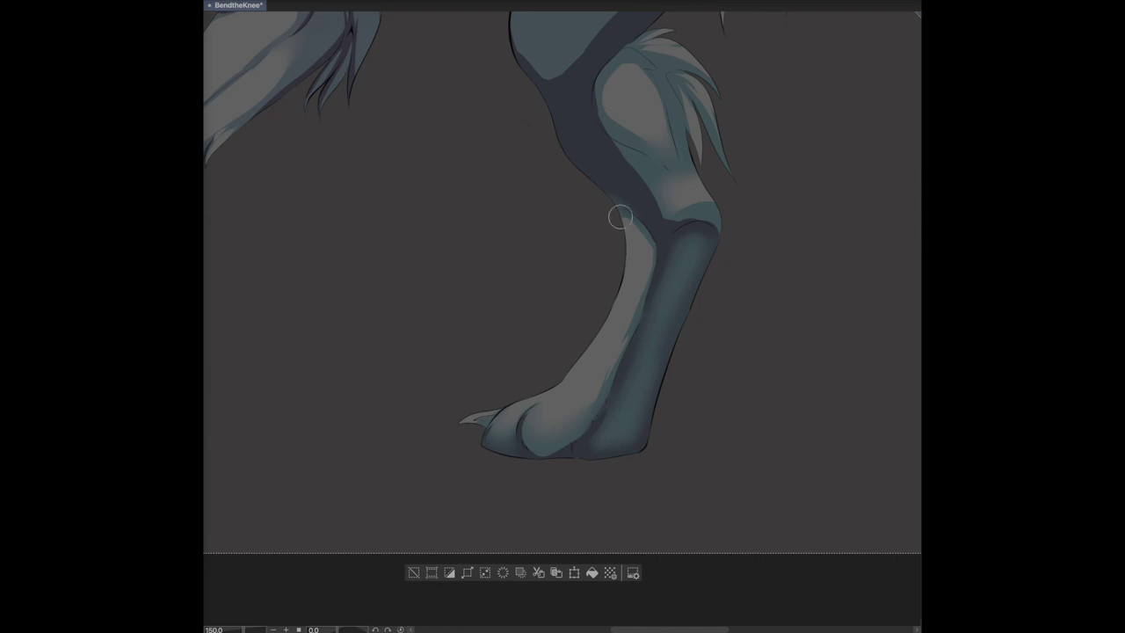
Step: Change the selection and darken the far hind leg's thigh and fur tufts behind the hanging locks and tail
scroll(809, 143, down, 5)
click(425, 539)
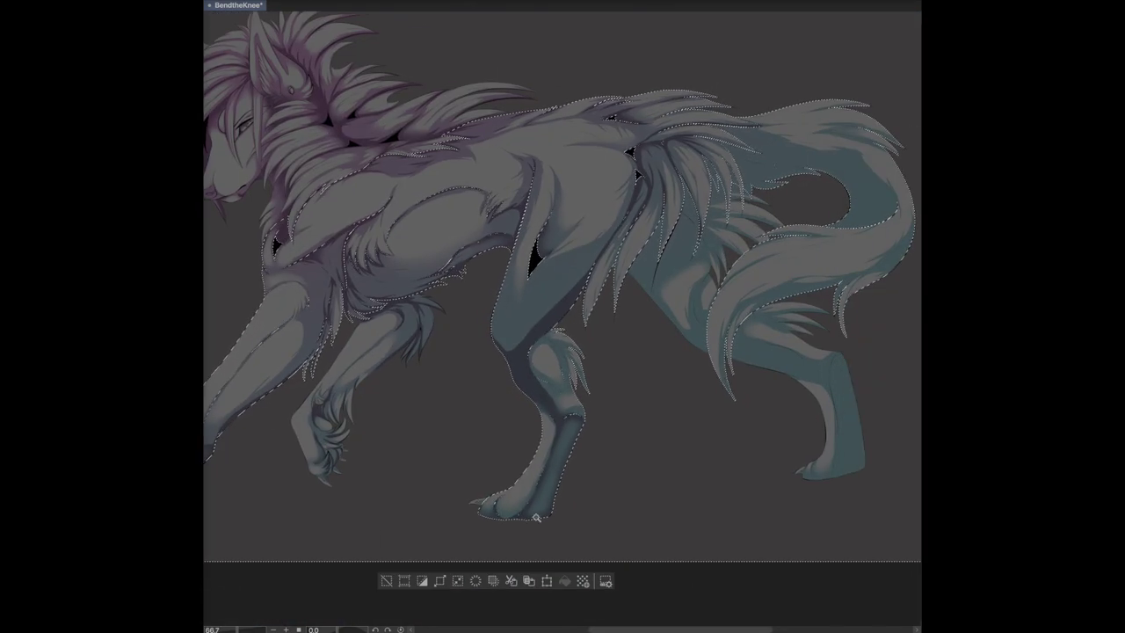
scroll(774, 191, up, 6)
mouse_move(408, 507)
mouse_down()
mouse_move(386, 316)
mouse_move(492, 343)
mouse_move(571, 387)
mouse_move(642, 370)
mouse_move(559, 327)
mouse_up()
mouse_move(567, 457)
mouse_down()
mouse_move(611, 286)
mouse_move(582, 413)
mouse_move(614, 499)
mouse_move(580, 475)
mouse_move(590, 419)
mouse_move(371, 255)
mouse_up()
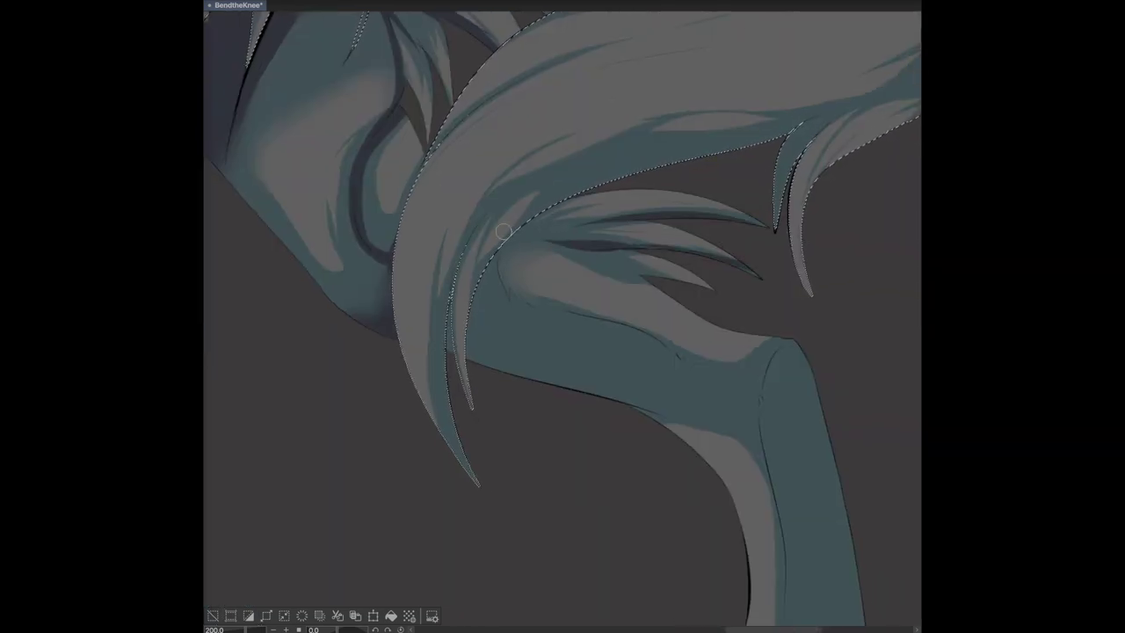
Step: Shade the far hind leg's lower section with dark contours and soft shadows down past the hock
mouse_move(501, 280)
mouse_down()
mouse_move(681, 365)
mouse_move(549, 378)
mouse_up()
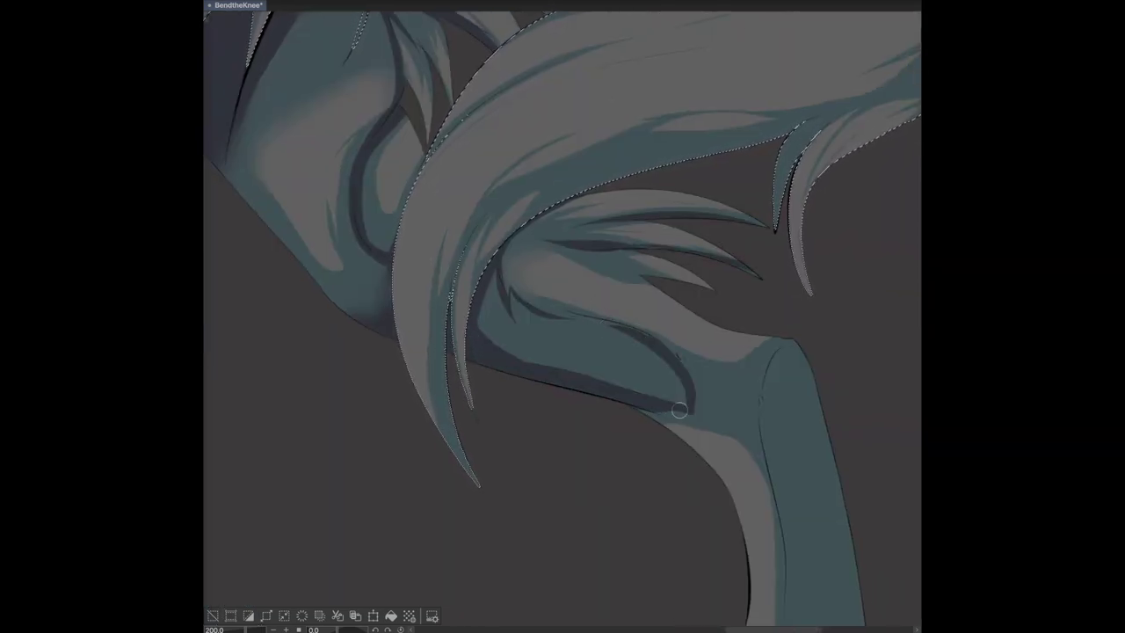
drag(666, 375, 539, 378)
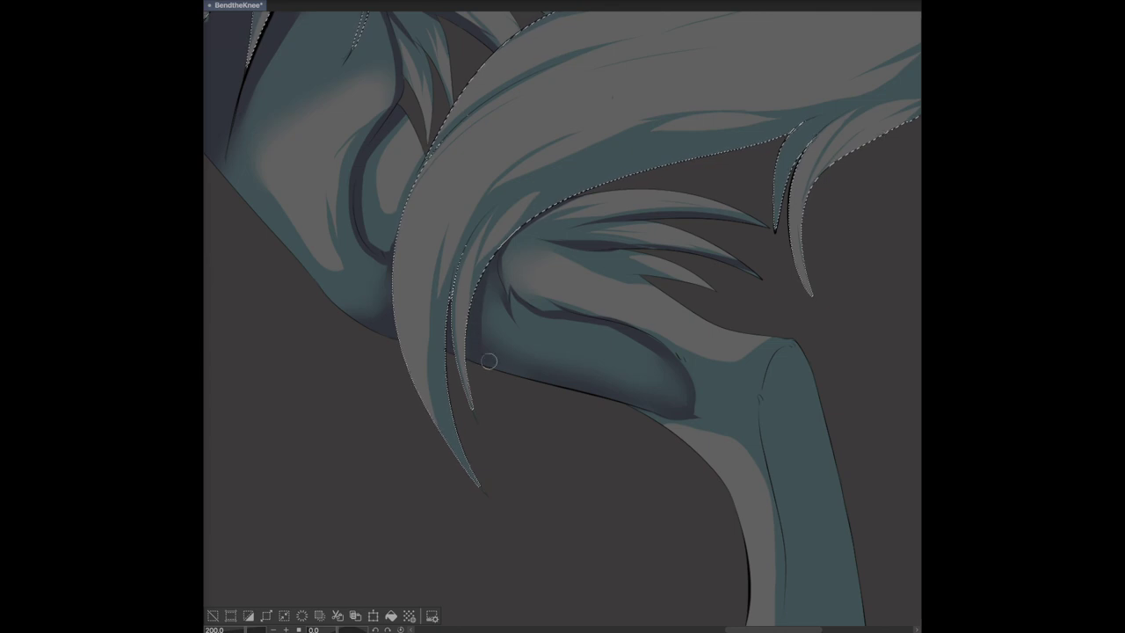
mouse_move(615, 401)
mouse_down()
mouse_move(703, 408)
mouse_move(756, 377)
mouse_move(720, 413)
mouse_move(565, 360)
mouse_move(393, 194)
mouse_up()
mouse_move(570, 231)
mouse_down()
mouse_move(584, 571)
mouse_move(577, 256)
mouse_move(576, 585)
mouse_move(483, 562)
mouse_move(527, 554)
mouse_up()
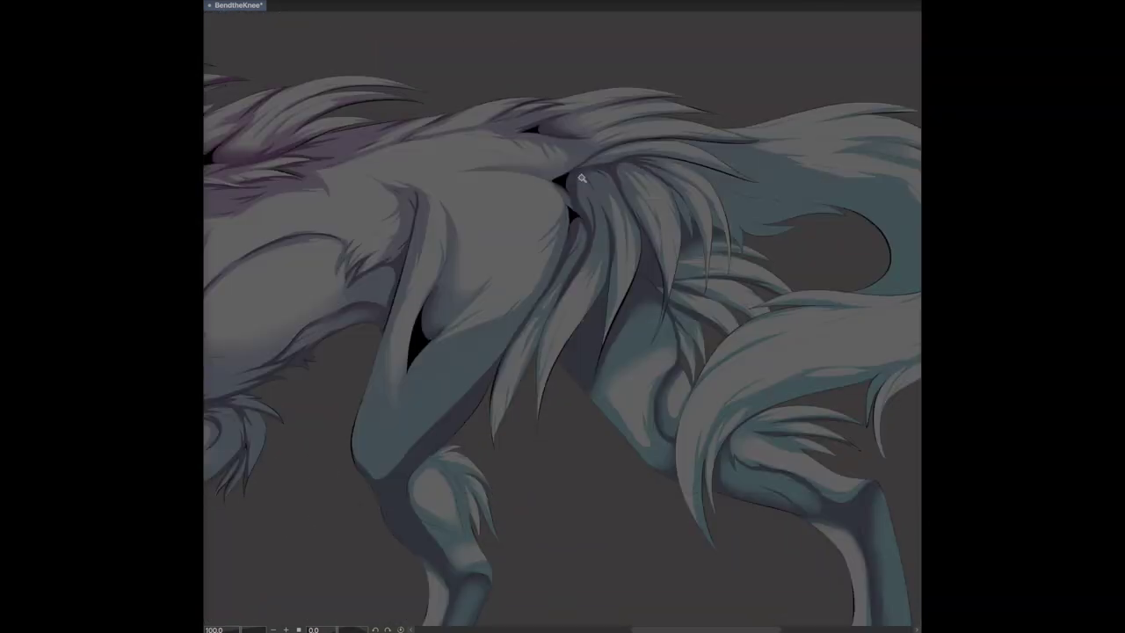
Step: Paint dark shadows under the locks at the tail base and along the inner curve of the tail
scroll(839, 182, up, 2)
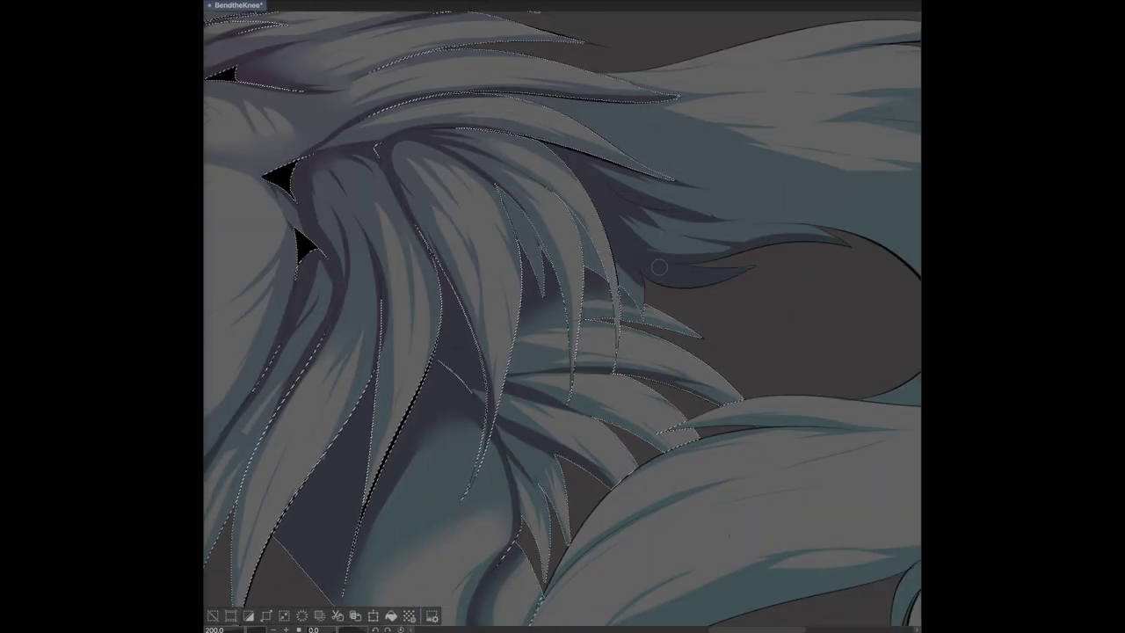
scroll(690, 152, right, 3)
mouse_move(690, 152)
mouse_down()
mouse_move(527, 133)
mouse_move(747, 263)
mouse_move(817, 384)
mouse_move(794, 392)
mouse_move(861, 275)
mouse_move(864, 360)
mouse_up()
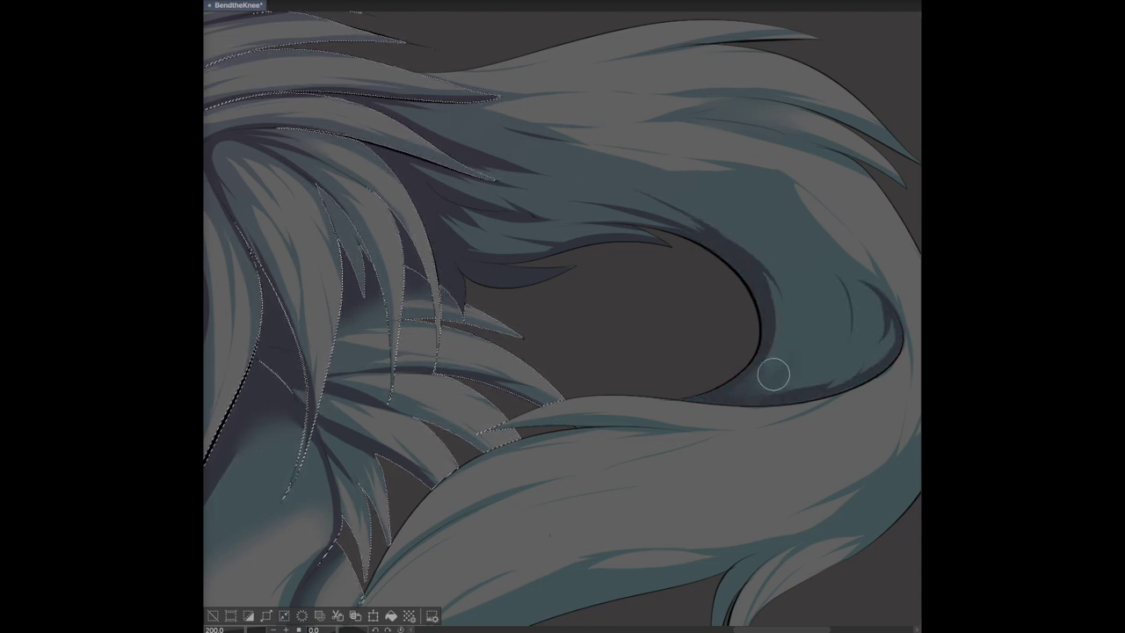
Step: Darken the tail's lower edge, its hanging lock and the streaks leading to its tip
scroll(774, 385, down, 5)
scroll(774, 385, right, 2)
mouse_move(814, 178)
mouse_down()
mouse_move(351, 375)
mouse_move(344, 394)
mouse_up()
scroll(877, 110, down, 1)
scroll(877, 111, left, 2)
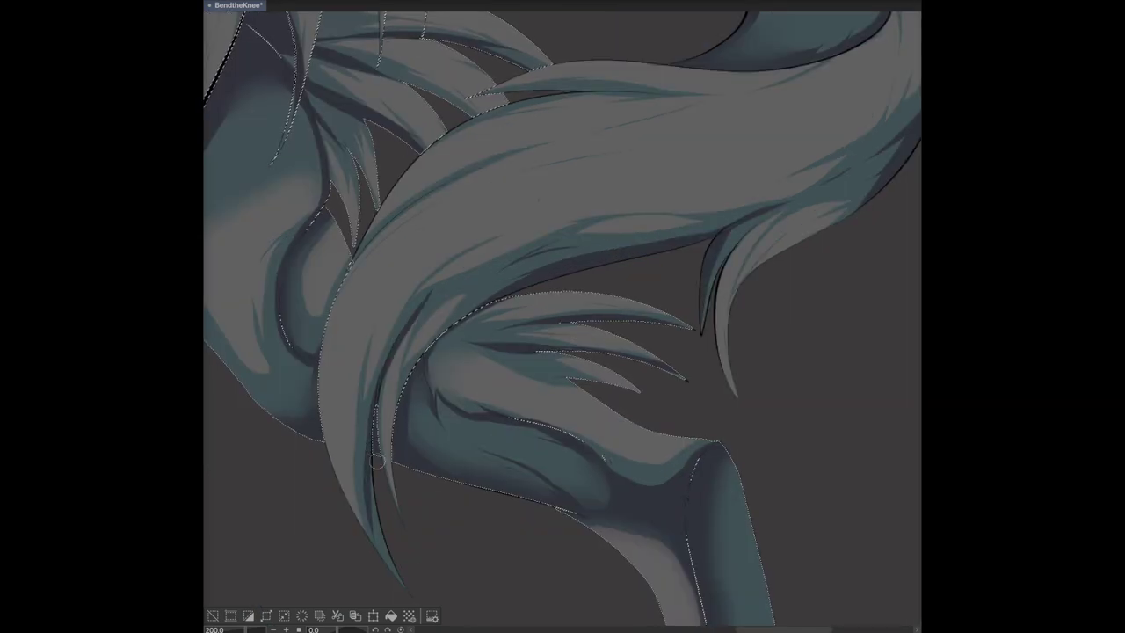
Step: Add dark tapering shadows beneath the loose locks on the tail's upper curve
scroll(877, 111, up, 8)
scroll(877, 111, right, 2)
drag(689, 230, 592, 226)
drag(759, 268, 585, 221)
drag(813, 303, 574, 228)
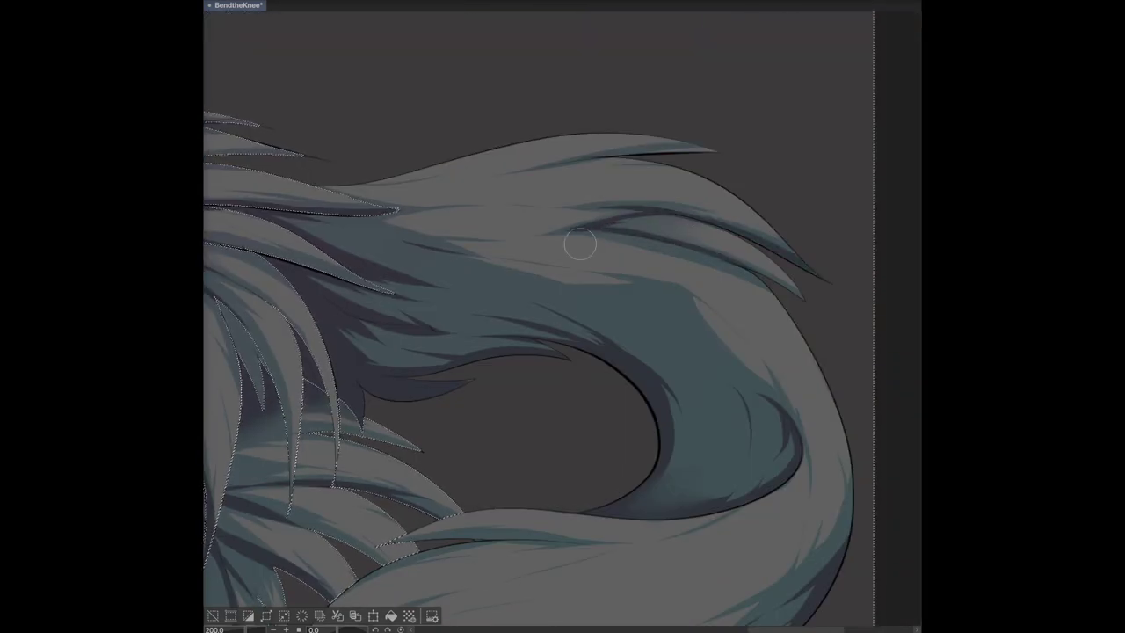
key(ctrl+minus)
key(ctrl+minus)
key(ctrl+minus)
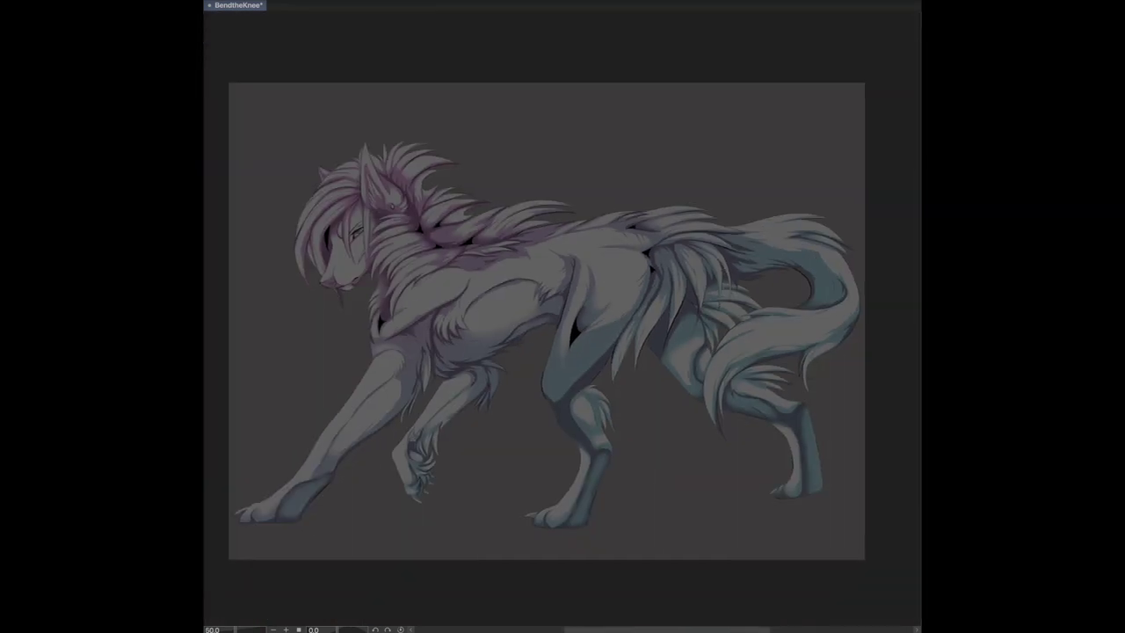
key(ctrl+plus)
key(ctrl+plus)
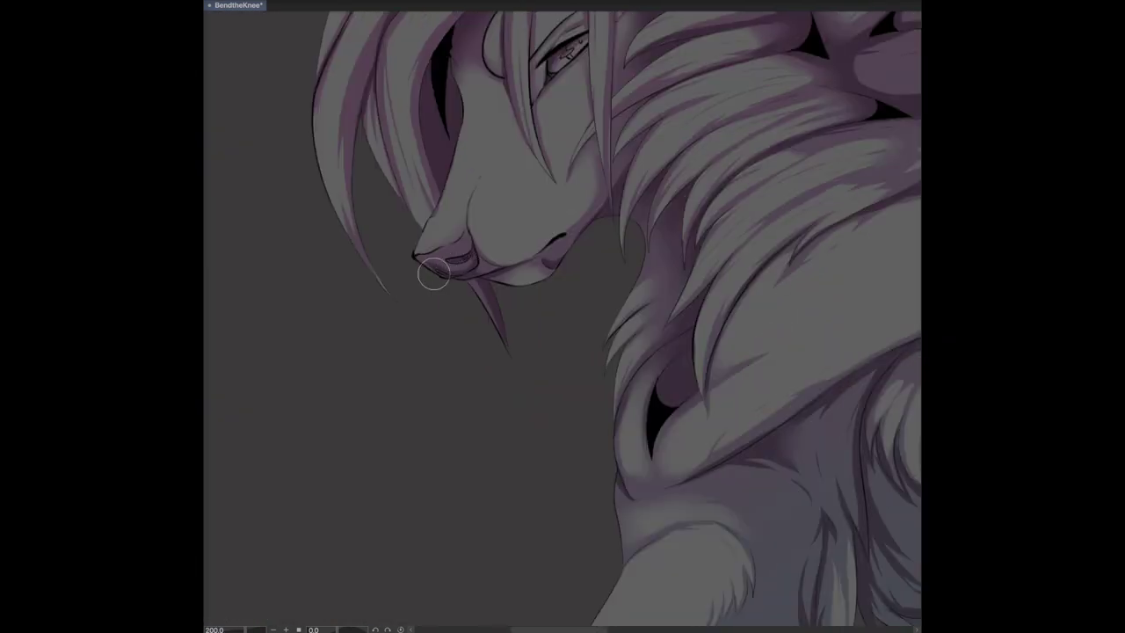
key(ctrl+0)
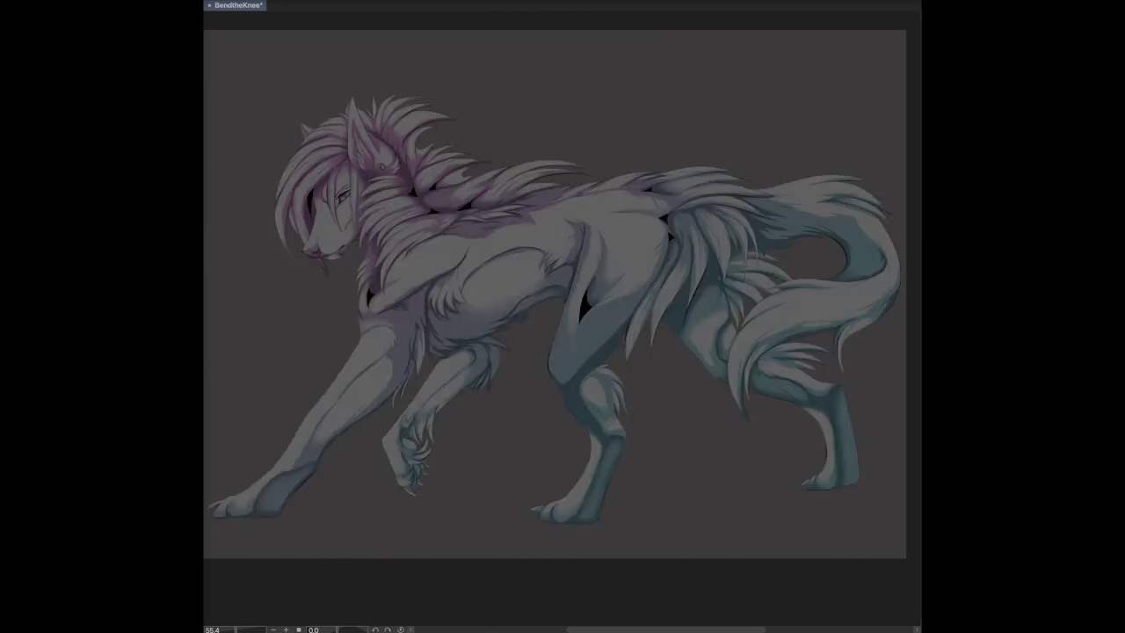
Step: Paint flat pale pink highlight shapes over the dark fur on the creature's mane, back, flanks, legs and tail
scroll(526, 286, up, 2)
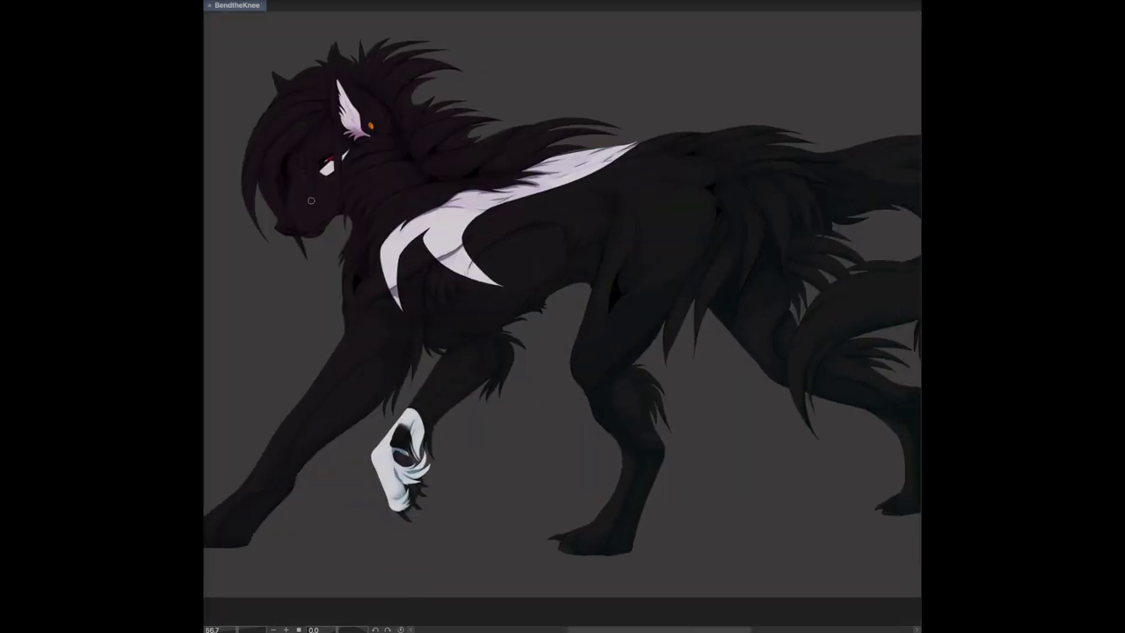
mouse_move(297, 204)
mouse_down()
mouse_move(261, 220)
mouse_move(253, 132)
mouse_up()
mouse_move(341, 64)
mouse_down()
mouse_move(442, 43)
mouse_move(525, 126)
mouse_move(544, 211)
mouse_move(351, 298)
mouse_move(263, 465)
mouse_move(562, 316)
mouse_move(703, 176)
mouse_move(825, 200)
mouse_move(746, 233)
mouse_move(755, 176)
mouse_move(484, 196)
mouse_move(492, 422)
mouse_up()
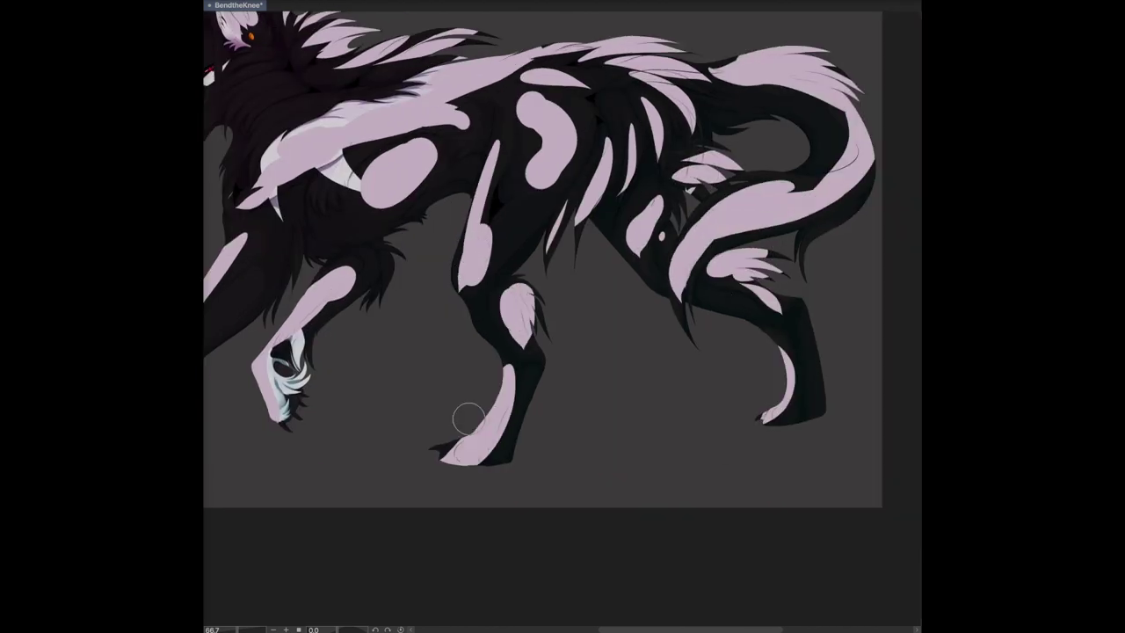
Step: Soften the pale pink highlight shapes with a Gaussian blur of strength 118.45 and blend them subtly into the dark fur
scroll(492, 422, down, 3)
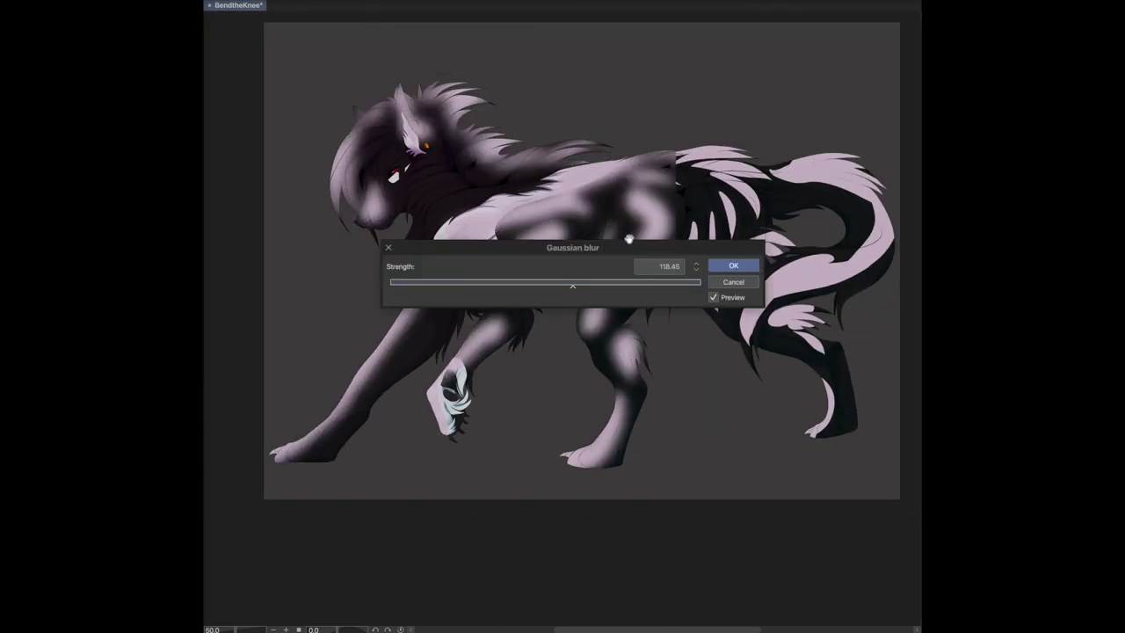
click(733, 266)
drag(427, 69, 426, 64)
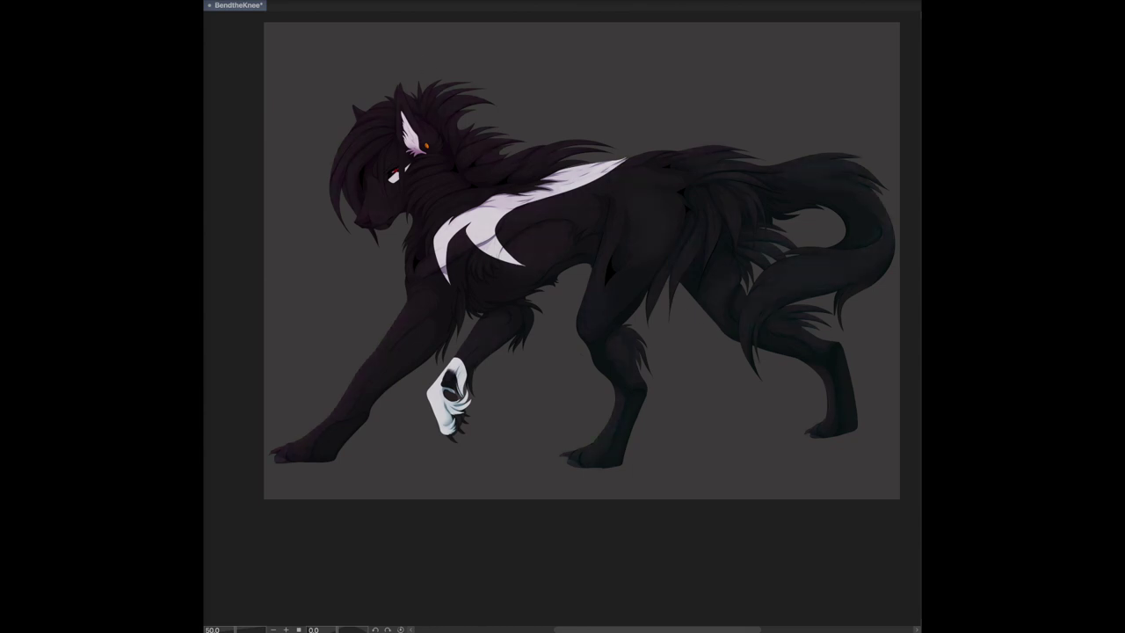
Step: Check the fur around the chest and foreleg up close and save the BendtheKnee drawing
scroll(582, 268, up, 1)
scroll(562, 317, up, 5)
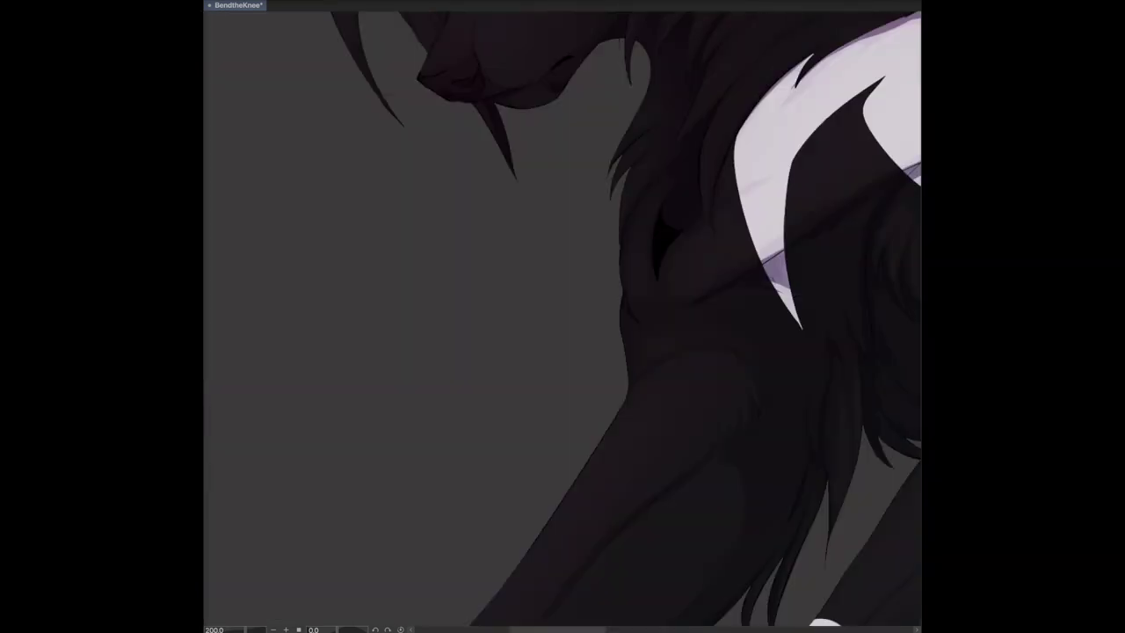
scroll(563, 317, down, 4)
key(ctrl+s)
scroll(562, 317, right, 2)
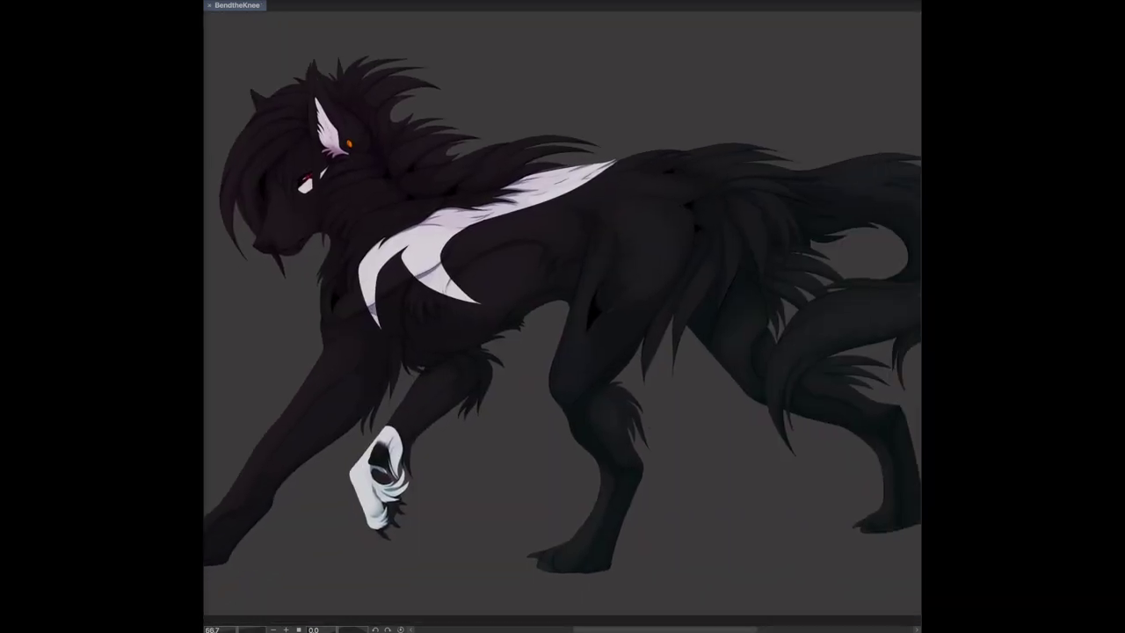